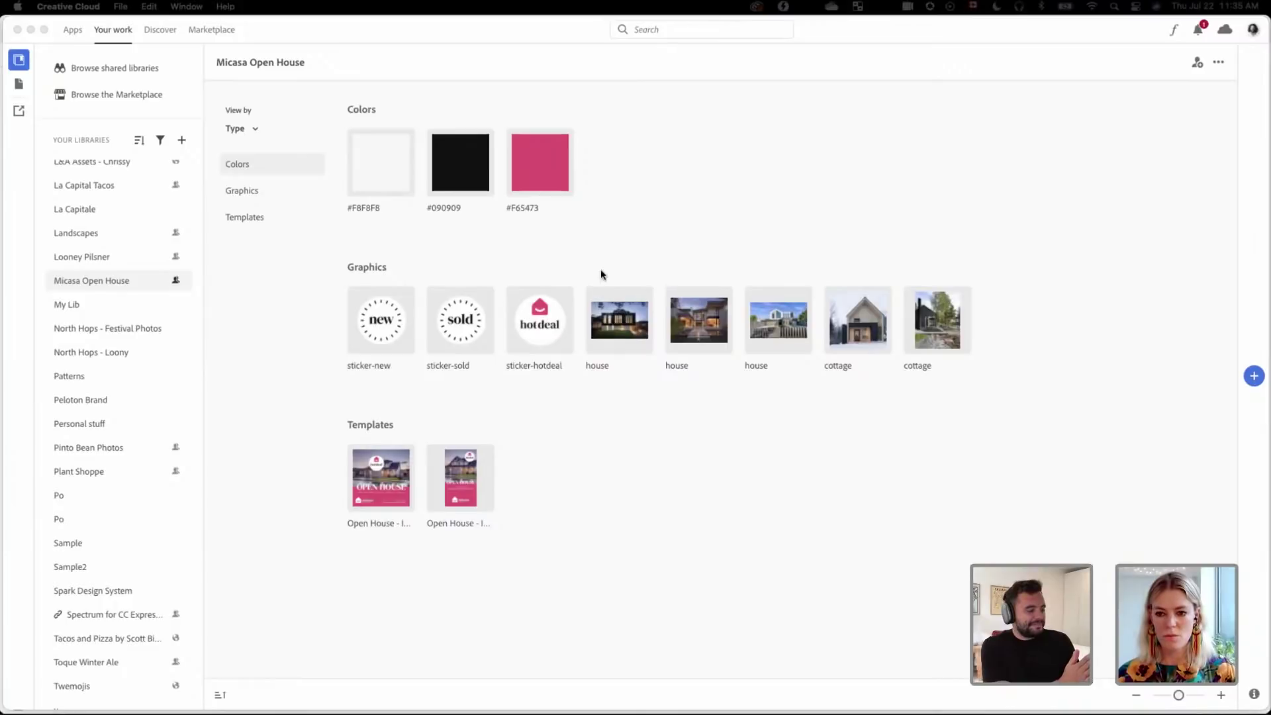
Step: Bring the Micasa Open House library's assets page, with stickers and house photos, to the front
{"action": "left_click", "coordinate": [17, 29]}
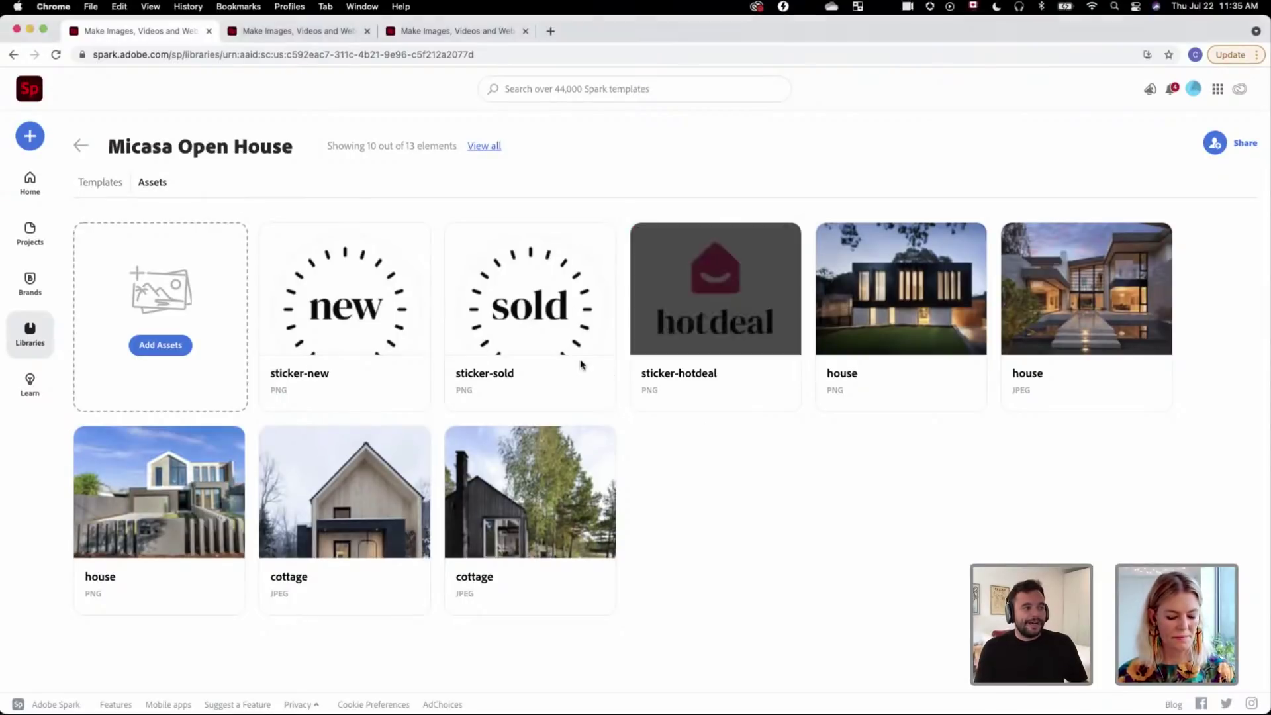
{"action": "mouse_move", "coordinate": [576, 370]}
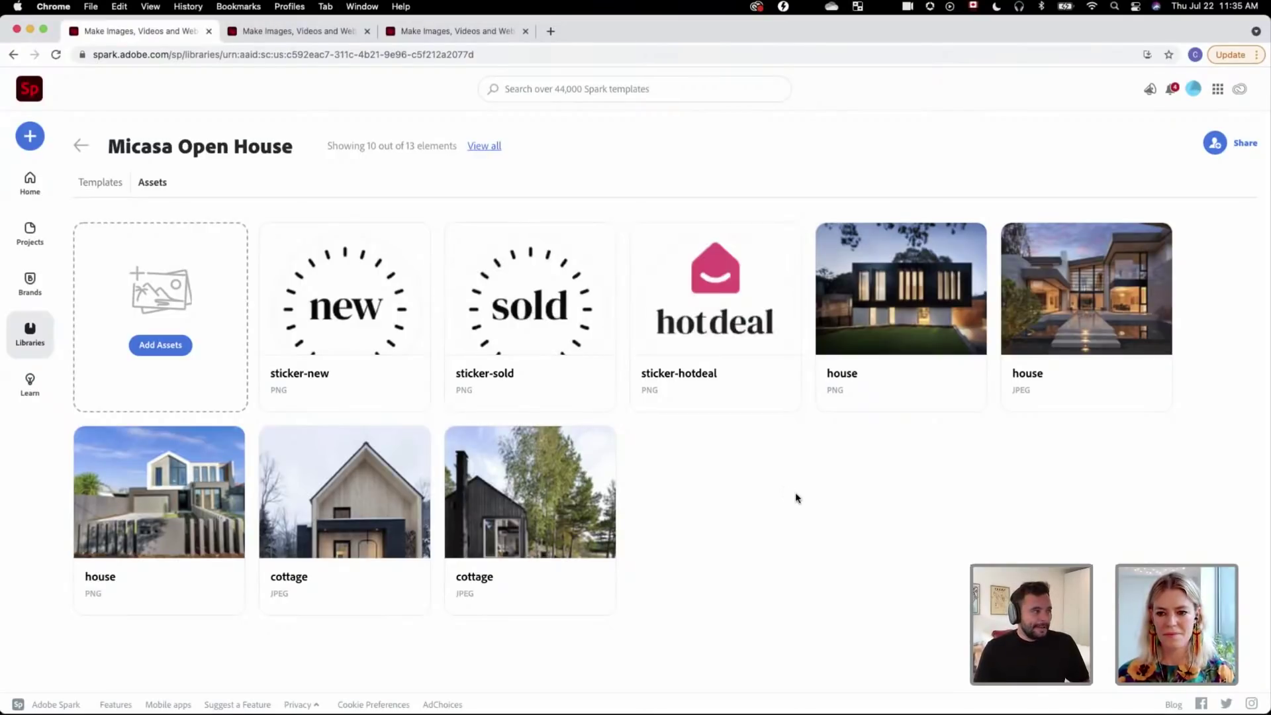
Step: View the Open House library's templates, then switch to the Brands page showing Micasa
{"action": "left_click", "coordinate": [117, 190]}
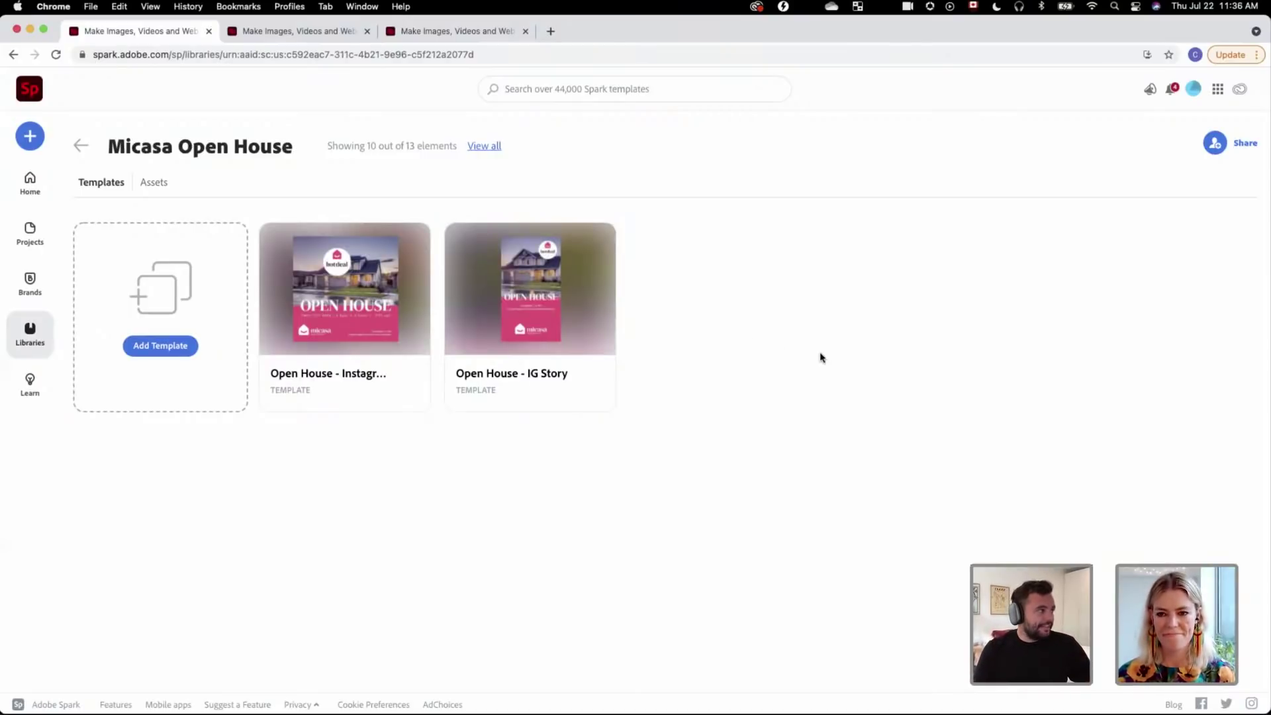
{"action": "left_click", "coordinate": [270, 39]}
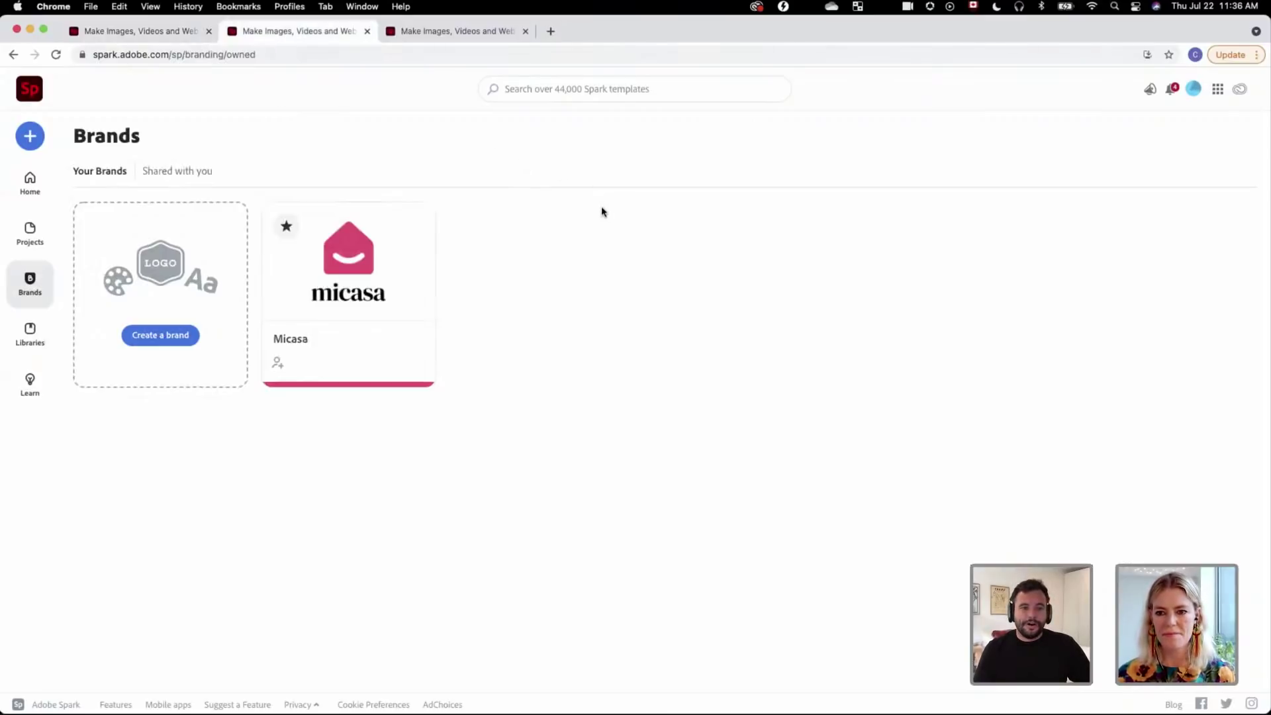
Step: Open the Micasa brand kit, go back, reopen it, then list the three libraries
{"action": "left_click", "coordinate": [396, 249]}
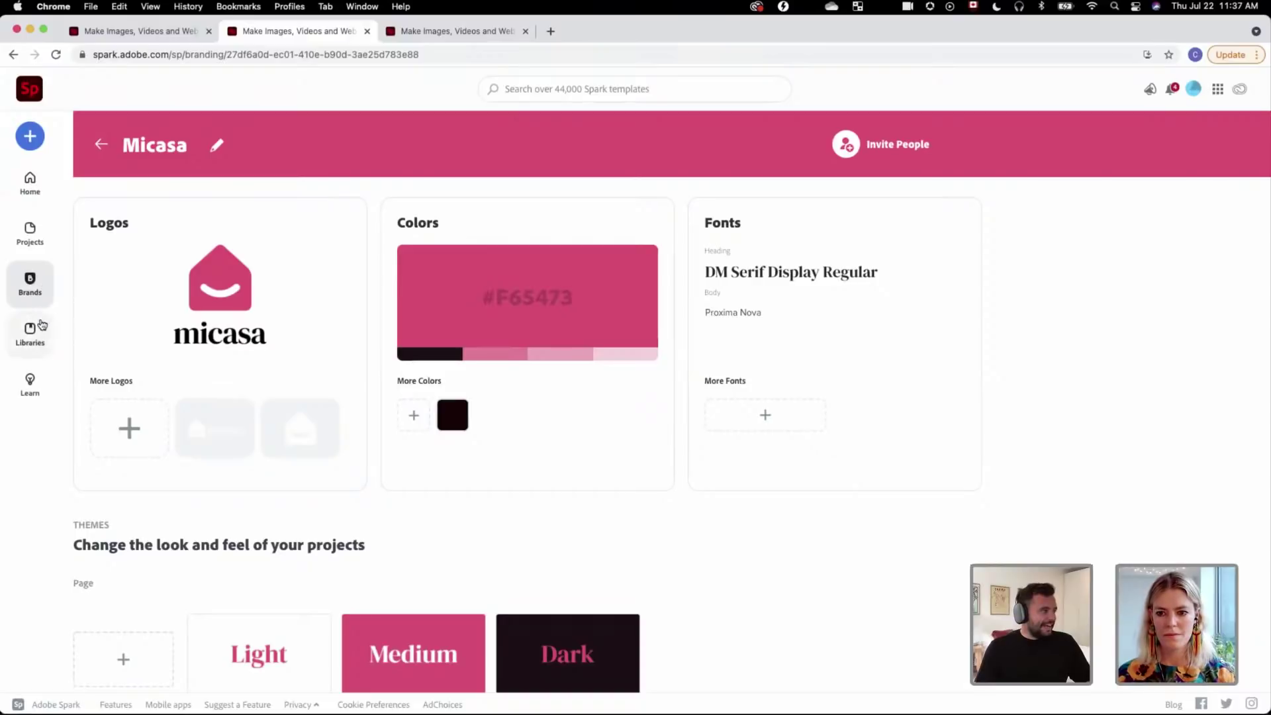
{"action": "left_click", "coordinate": [99, 145]}
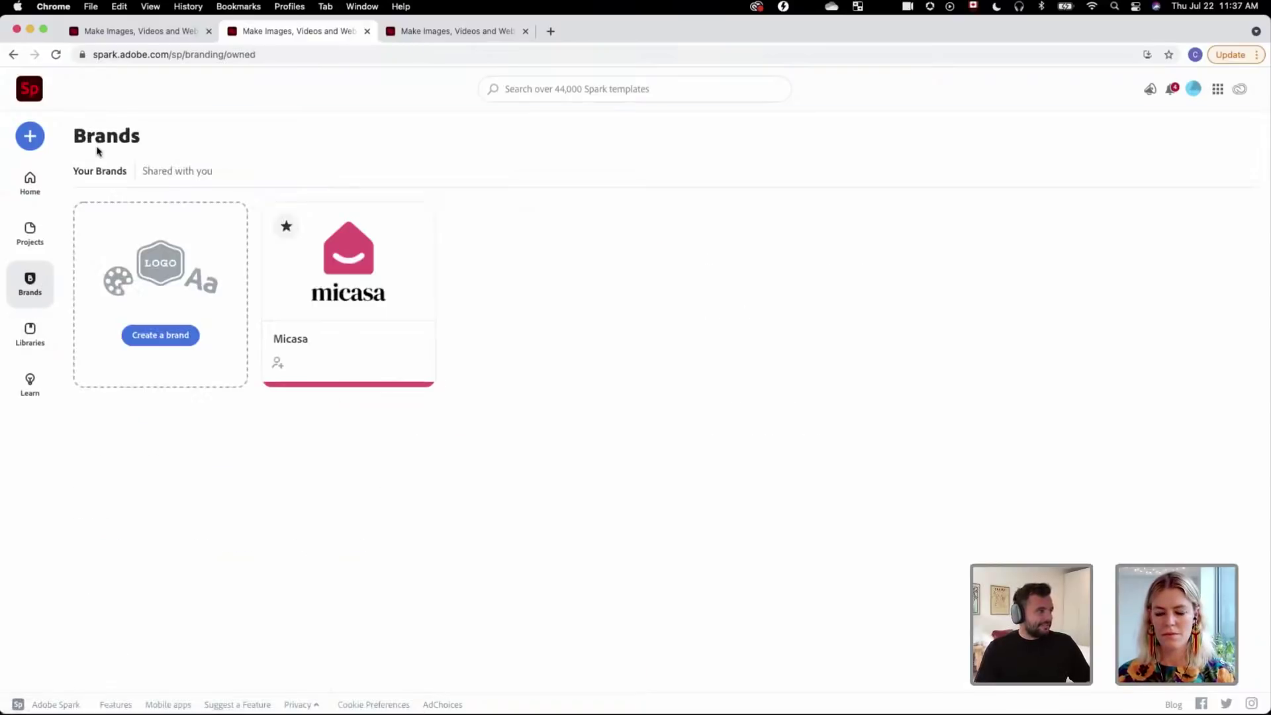
{"action": "mouse_move", "coordinate": [408, 214]}
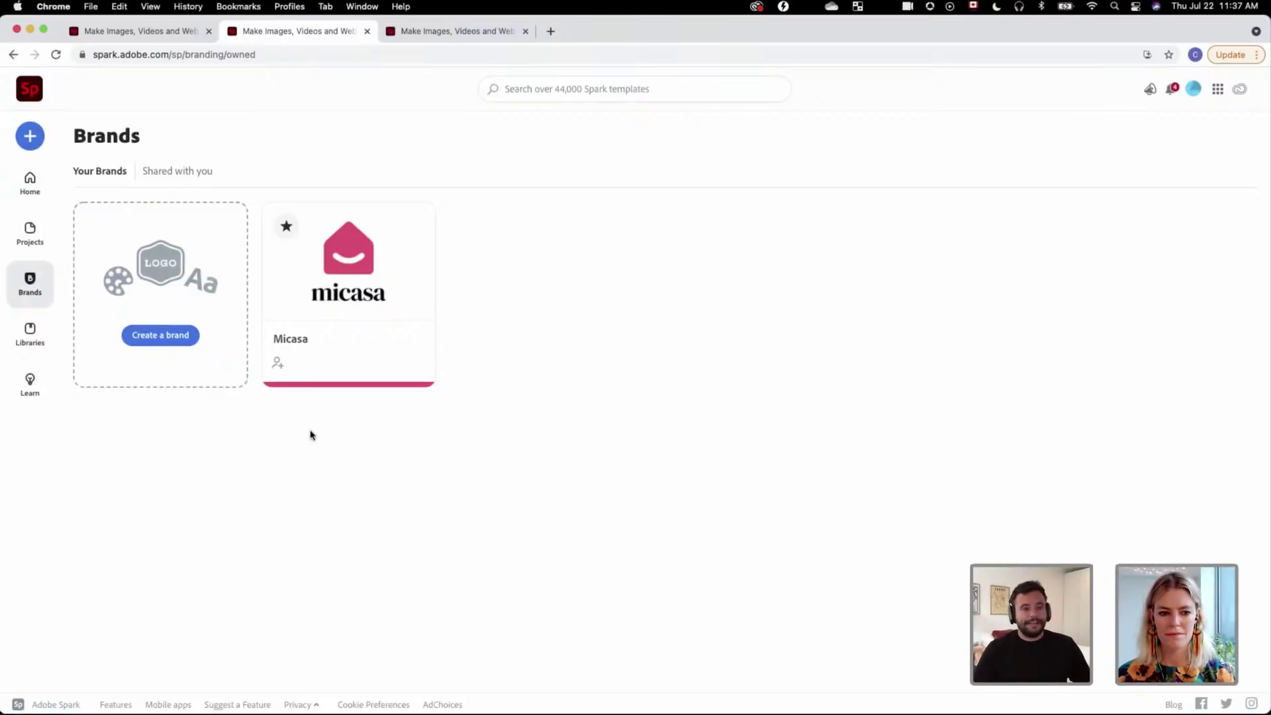
{"action": "left_click", "coordinate": [424, 306]}
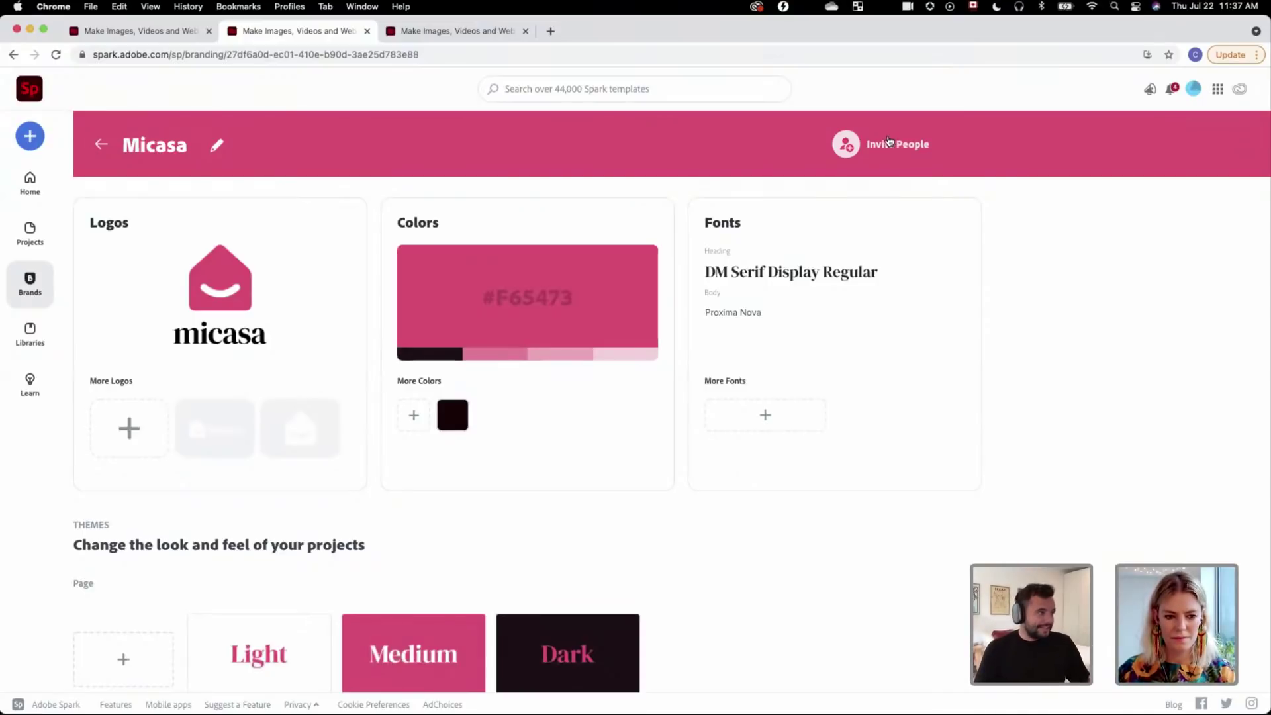
{"action": "left_click", "coordinate": [38, 342]}
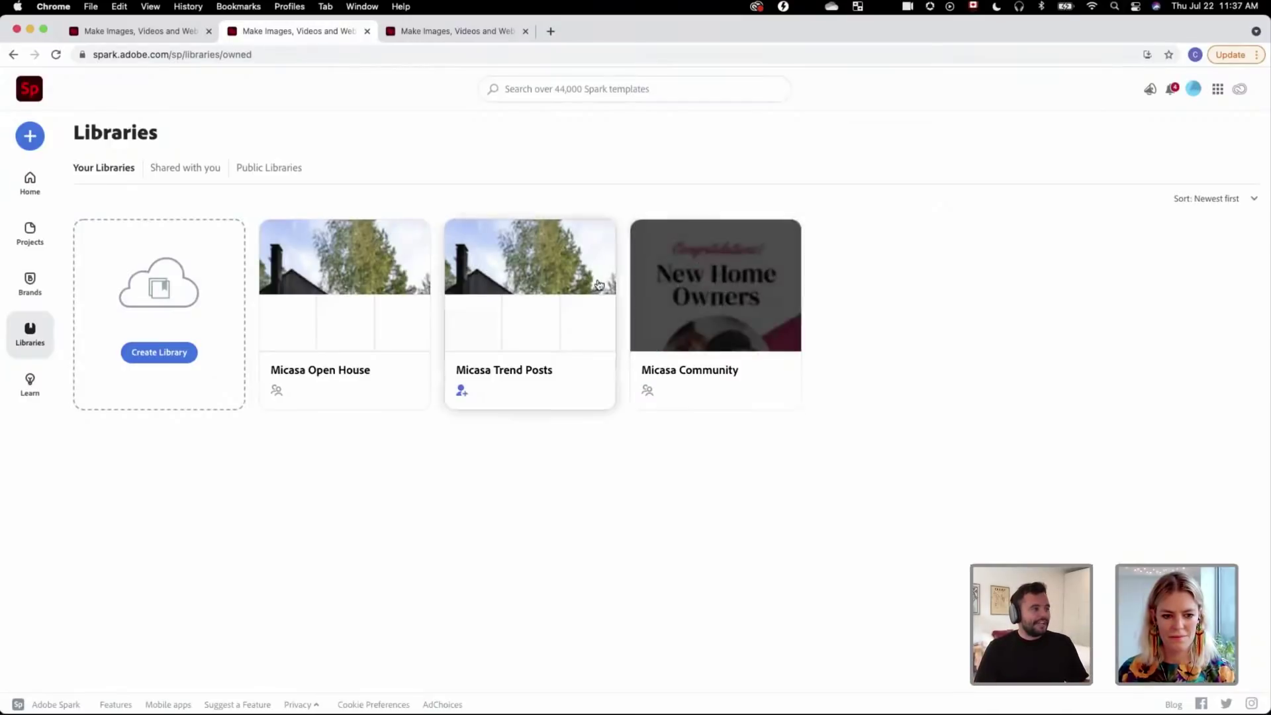
Step: Look into Micasa Trend Posts, return, then bring up the OPEN HOUSE Facebook Post design
{"action": "left_click", "coordinate": [555, 283]}
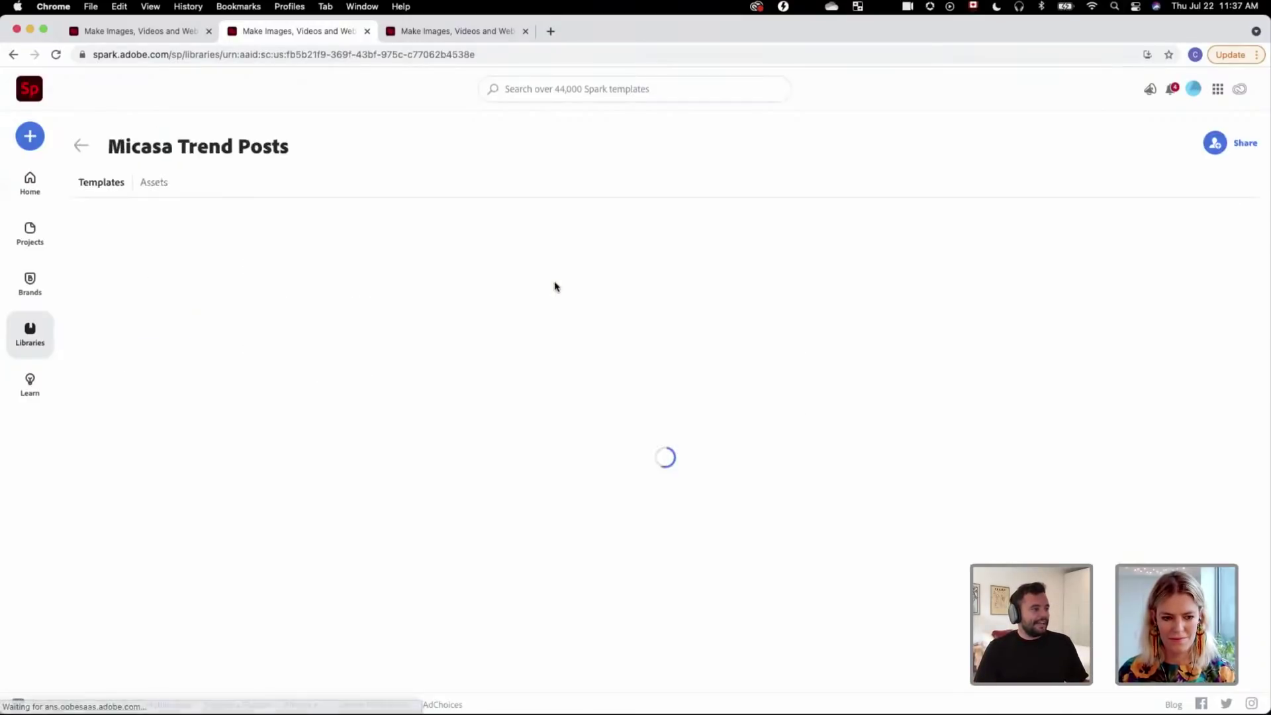
{"action": "left_click", "coordinate": [81, 146]}
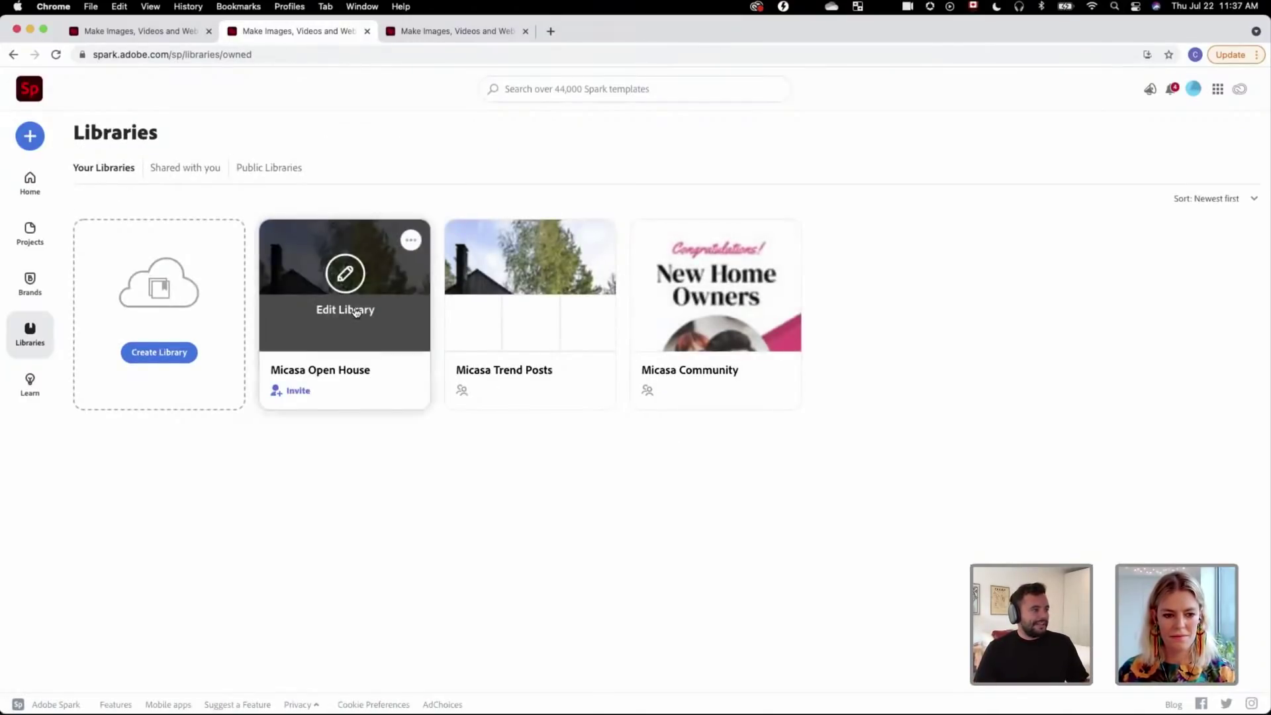
{"action": "left_click", "coordinate": [463, 37]}
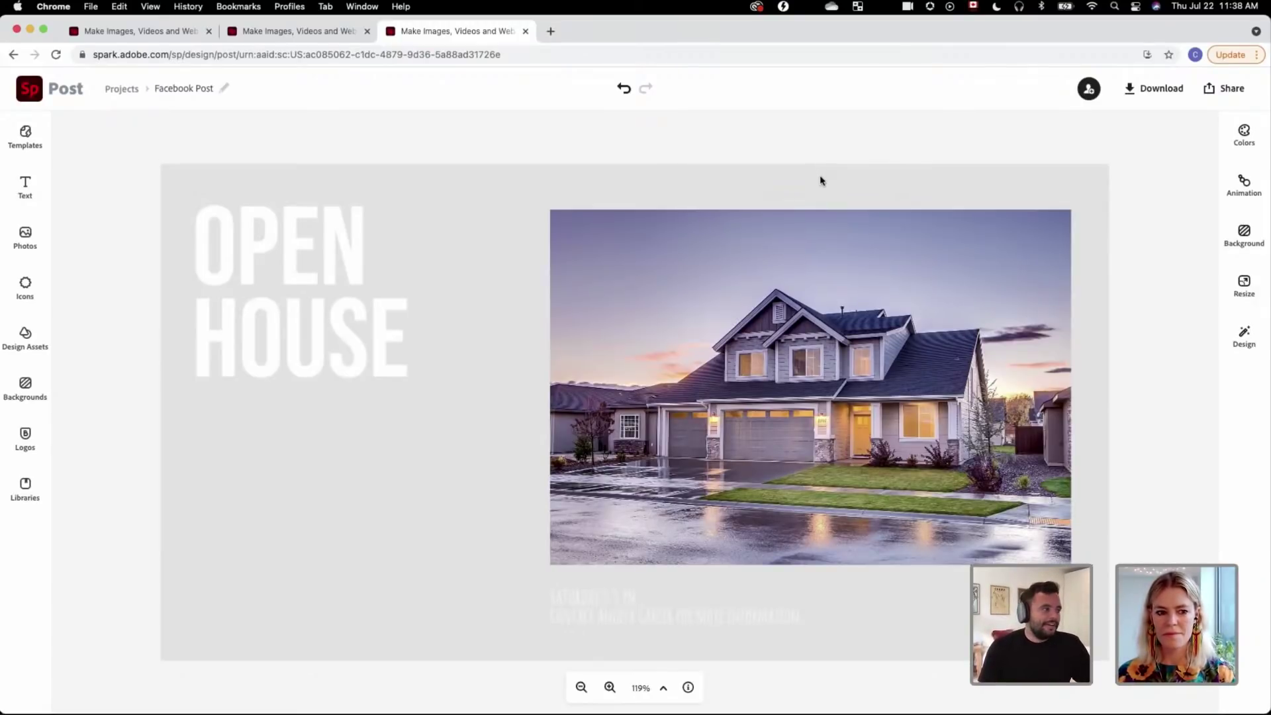
Step: Replace the Facebook Post's light grey background with the Micasa brand pink
{"action": "left_click", "coordinate": [722, 200]}
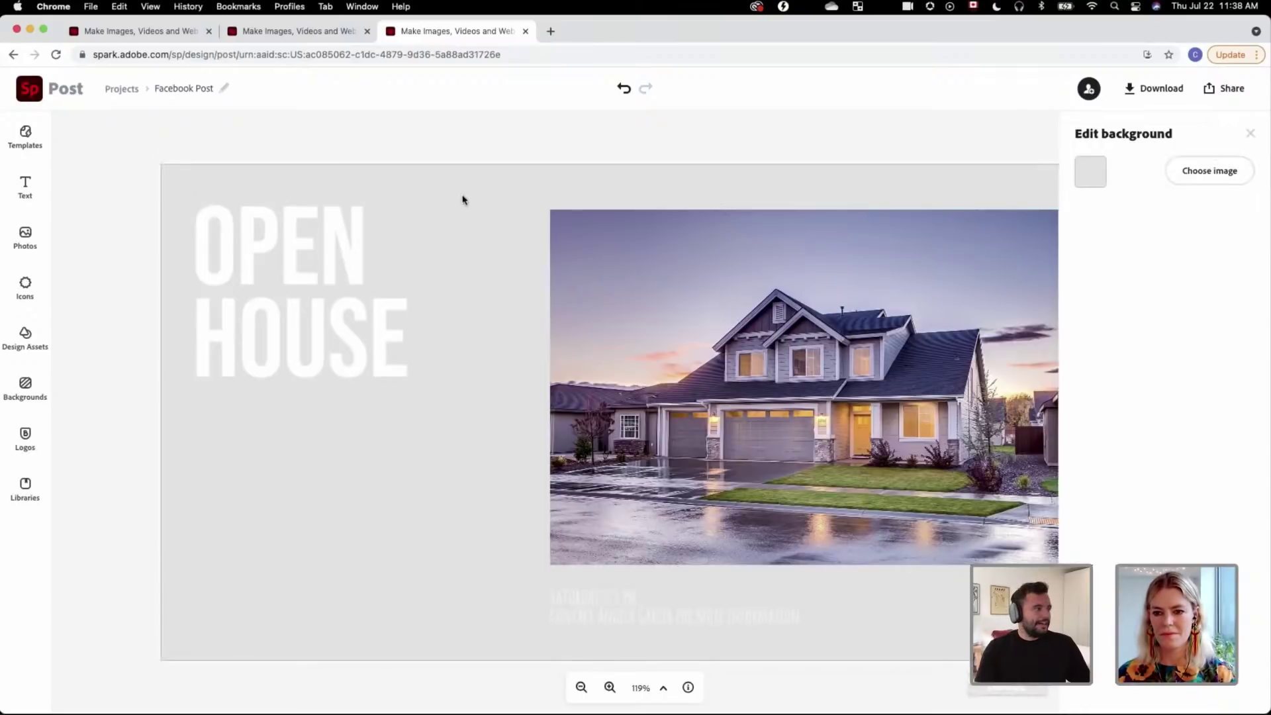
{"action": "left_click", "coordinate": [1089, 173]}
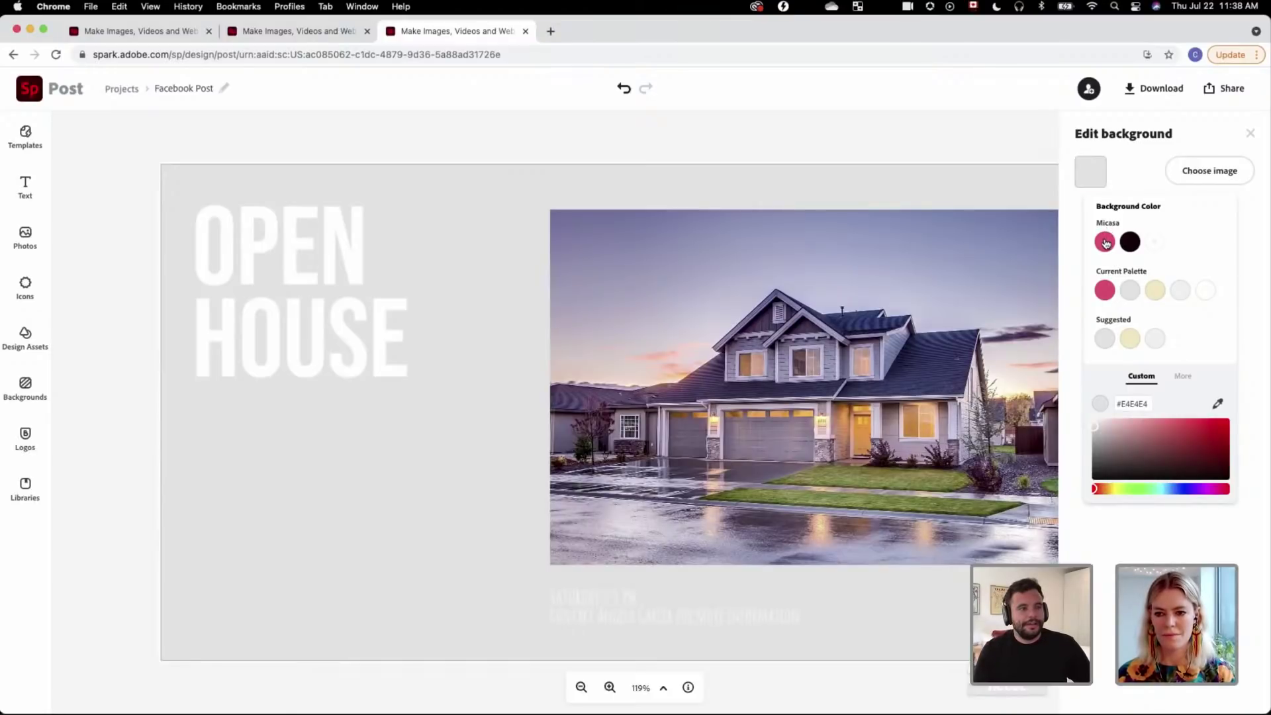
{"action": "left_click", "coordinate": [1106, 243]}
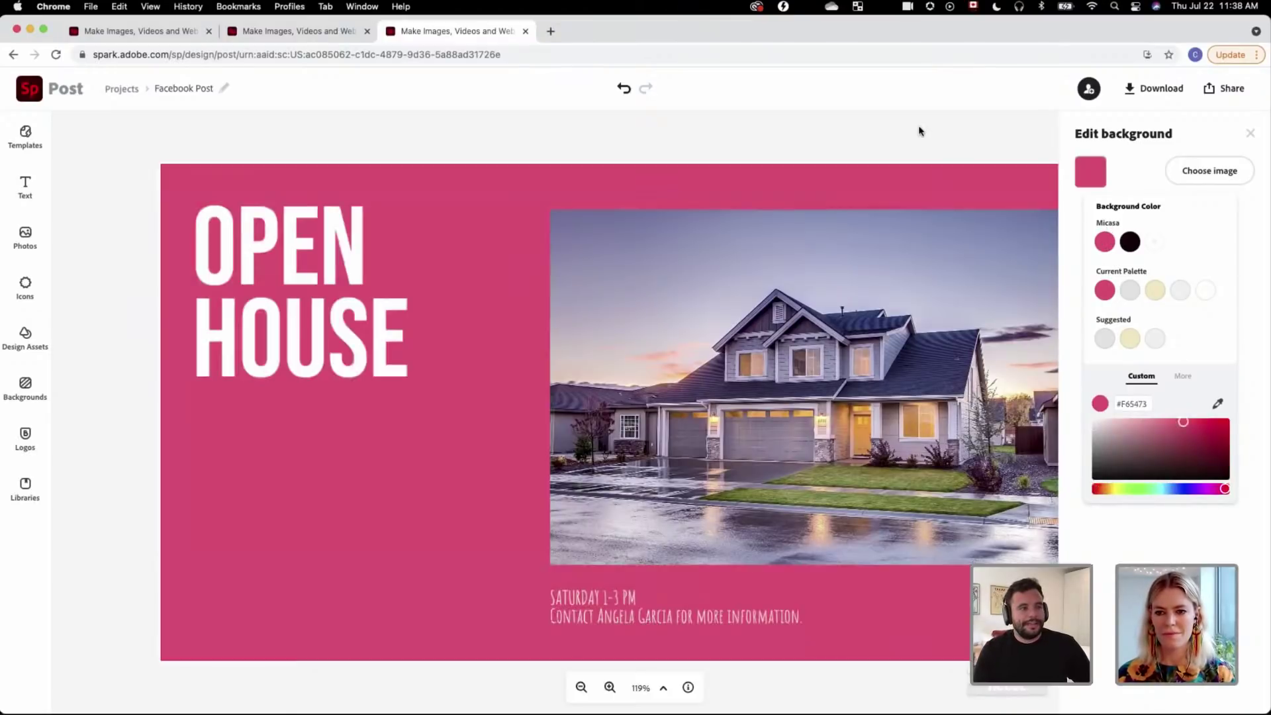
{"action": "left_click", "coordinate": [325, 232]}
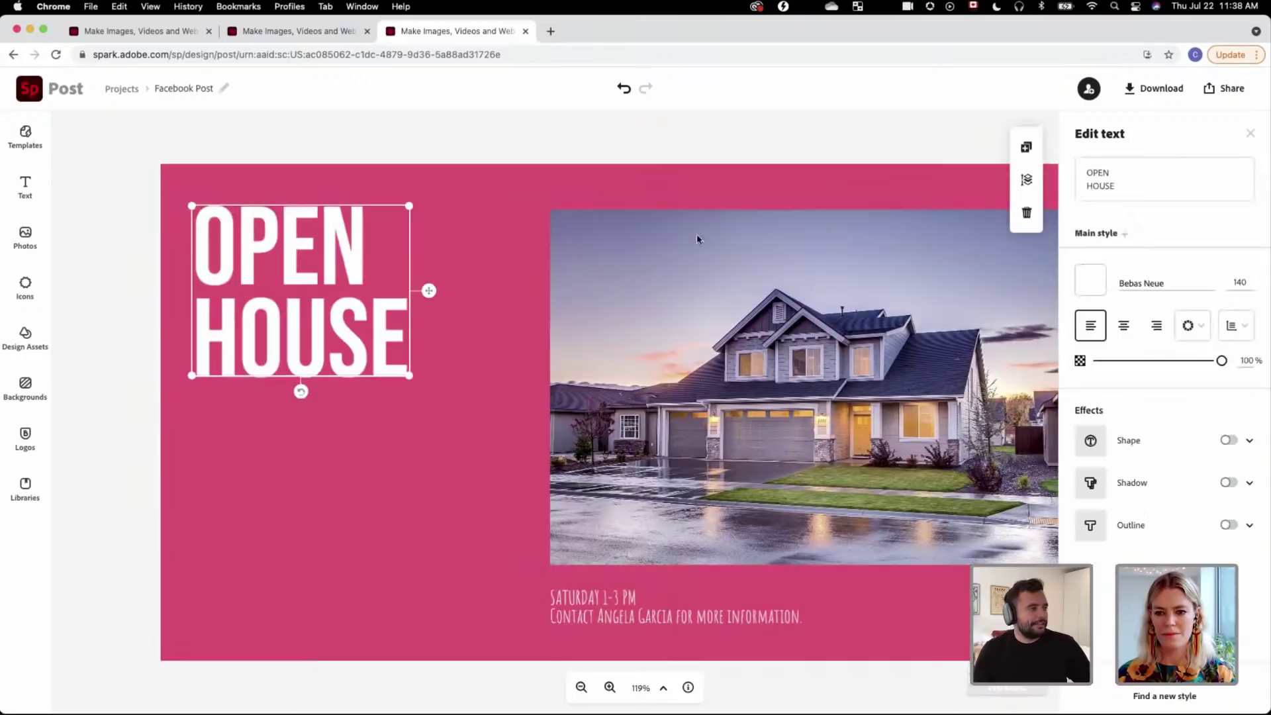
Step: Set OPEN HOUSE in DM Serif Display, enlarge it and align it with the photo's top
{"action": "left_click", "coordinate": [1210, 286]}
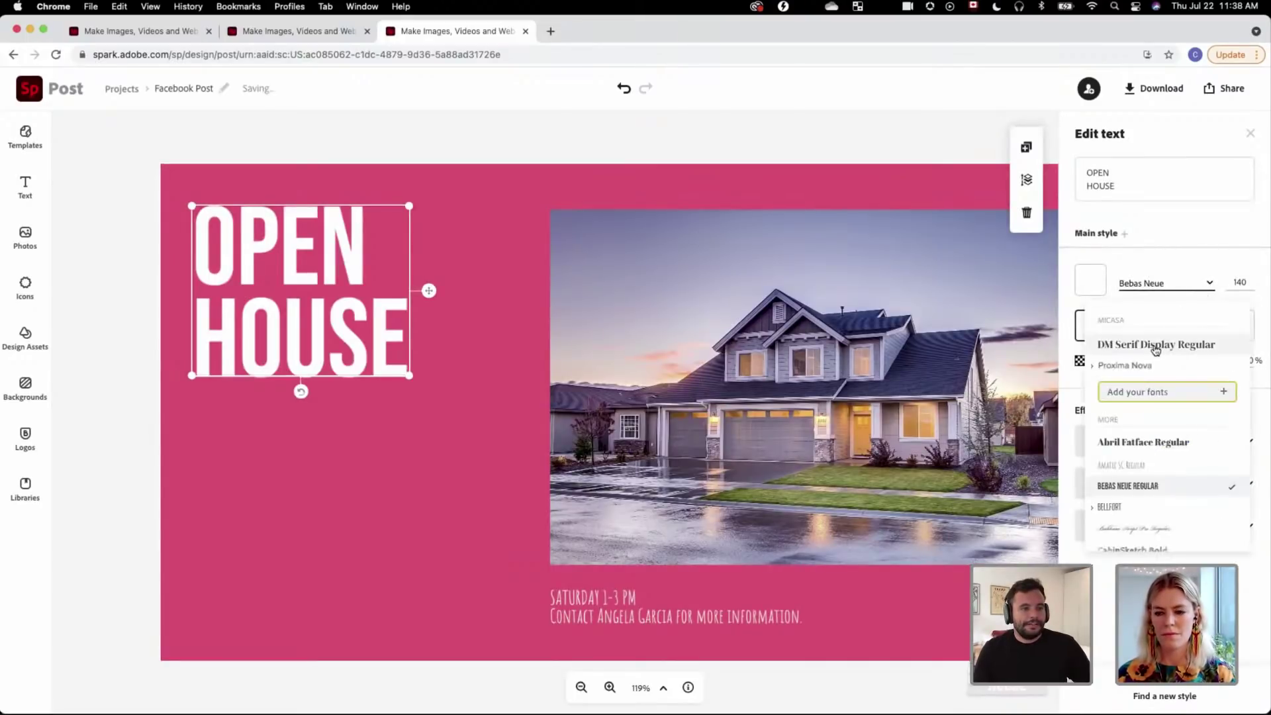
{"action": "left_click", "coordinate": [1155, 349]}
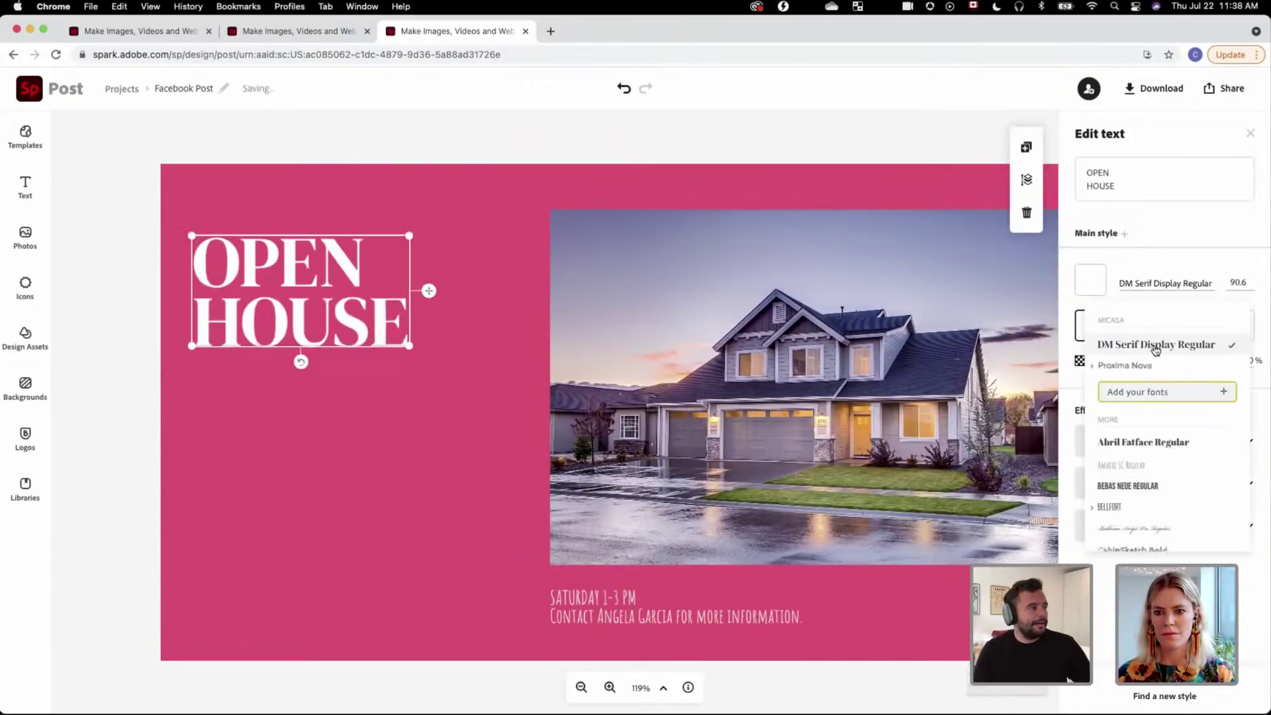
{"action": "left_click", "coordinate": [548, 133]}
{"action": "left_click", "coordinate": [400, 356]}
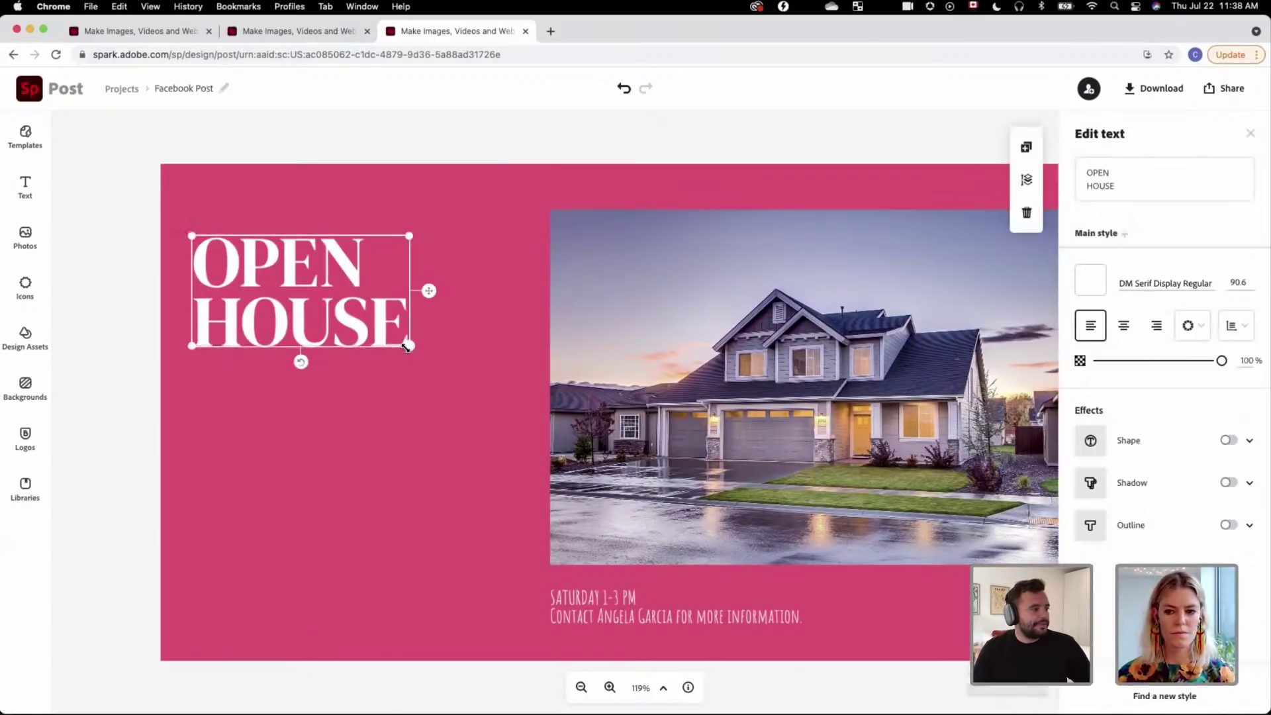
{"action": "left_click_drag", "start_coordinate": [411, 347], "coordinate": [510, 430]}
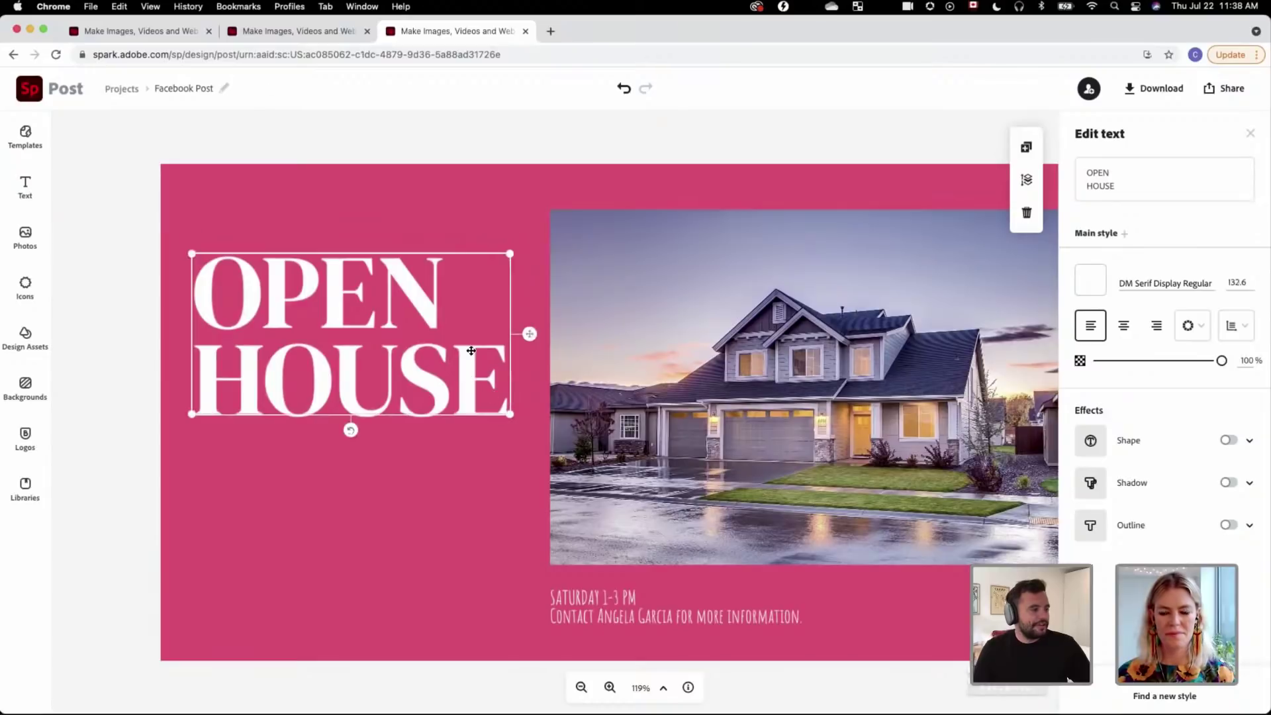
{"action": "left_click_drag", "start_coordinate": [474, 389], "coordinate": [474, 343]}
{"action": "left_click", "coordinate": [561, 136]}
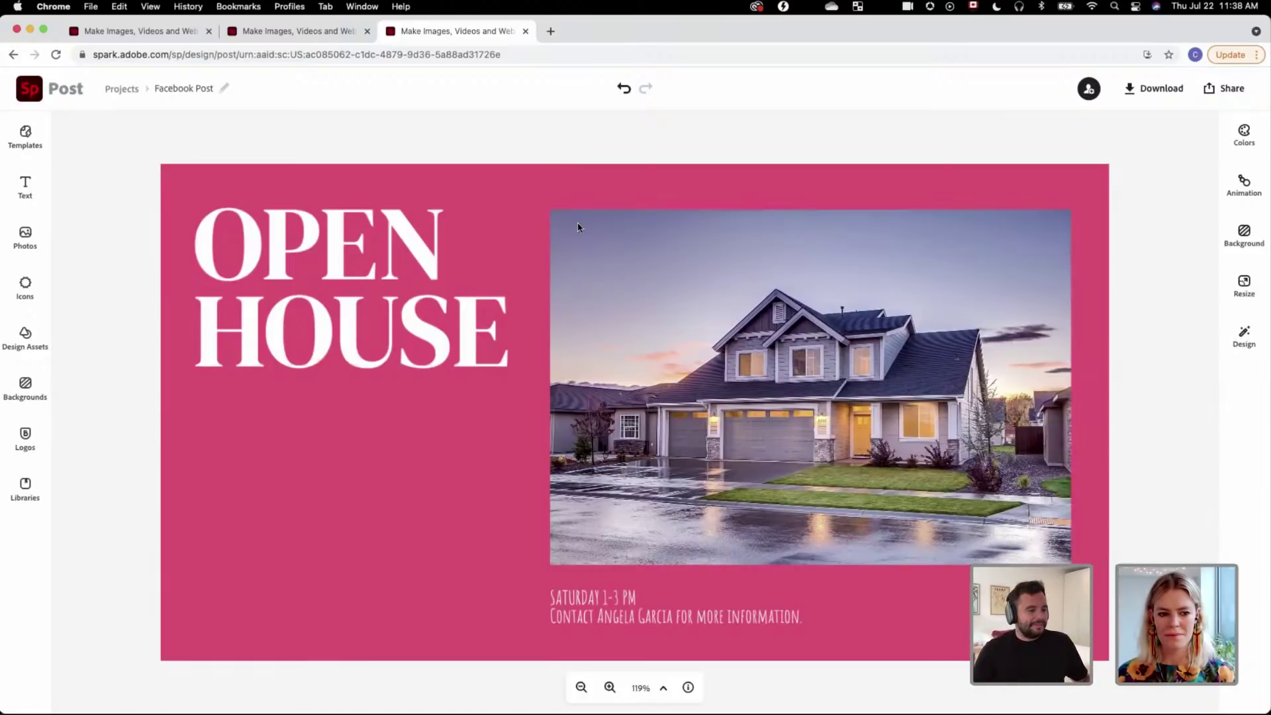
Step: Change the date and contact text font from Amatic to Proxima Nova Regular
{"action": "left_click", "coordinate": [675, 608]}
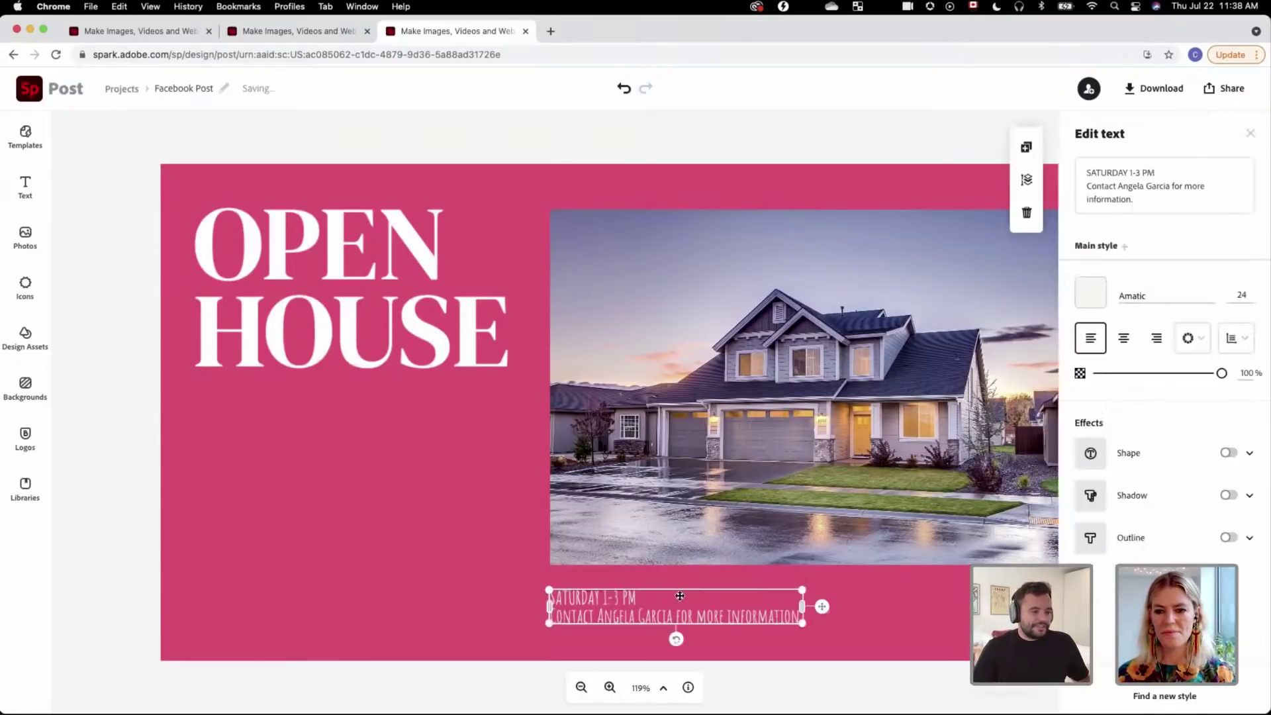
{"action": "left_click", "coordinate": [1212, 298]}
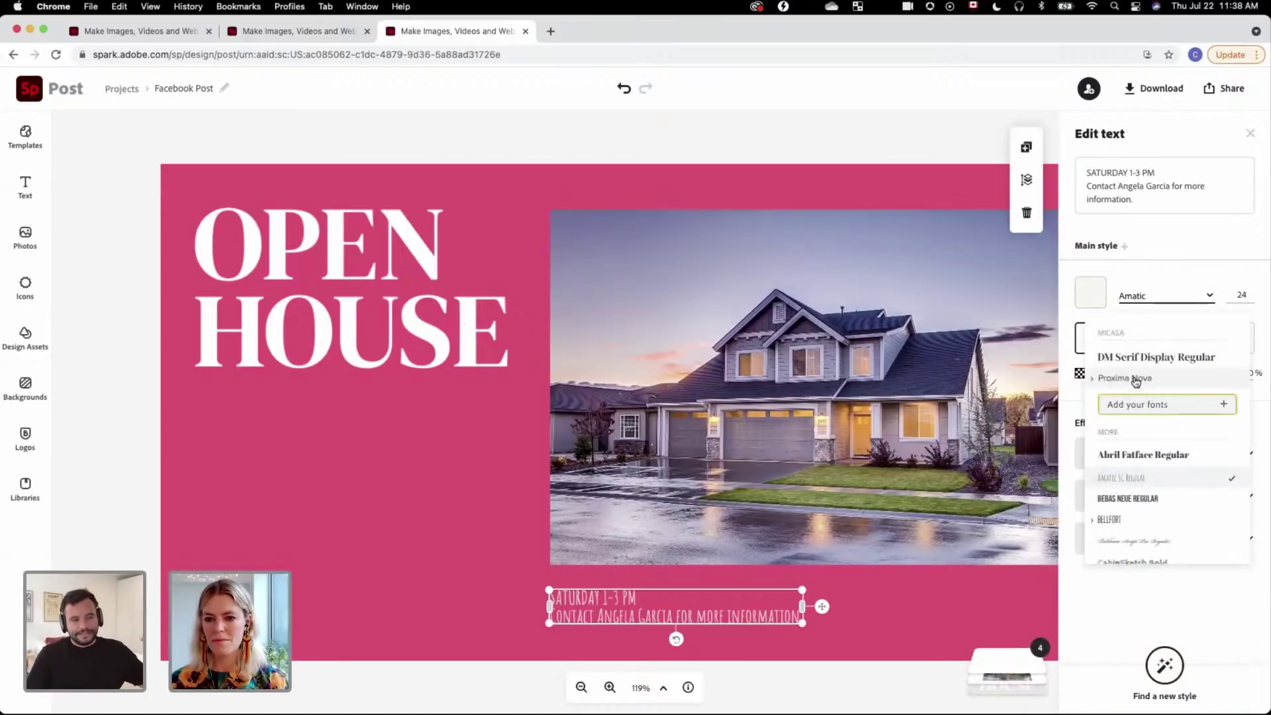
{"action": "left_click", "coordinate": [1135, 381]}
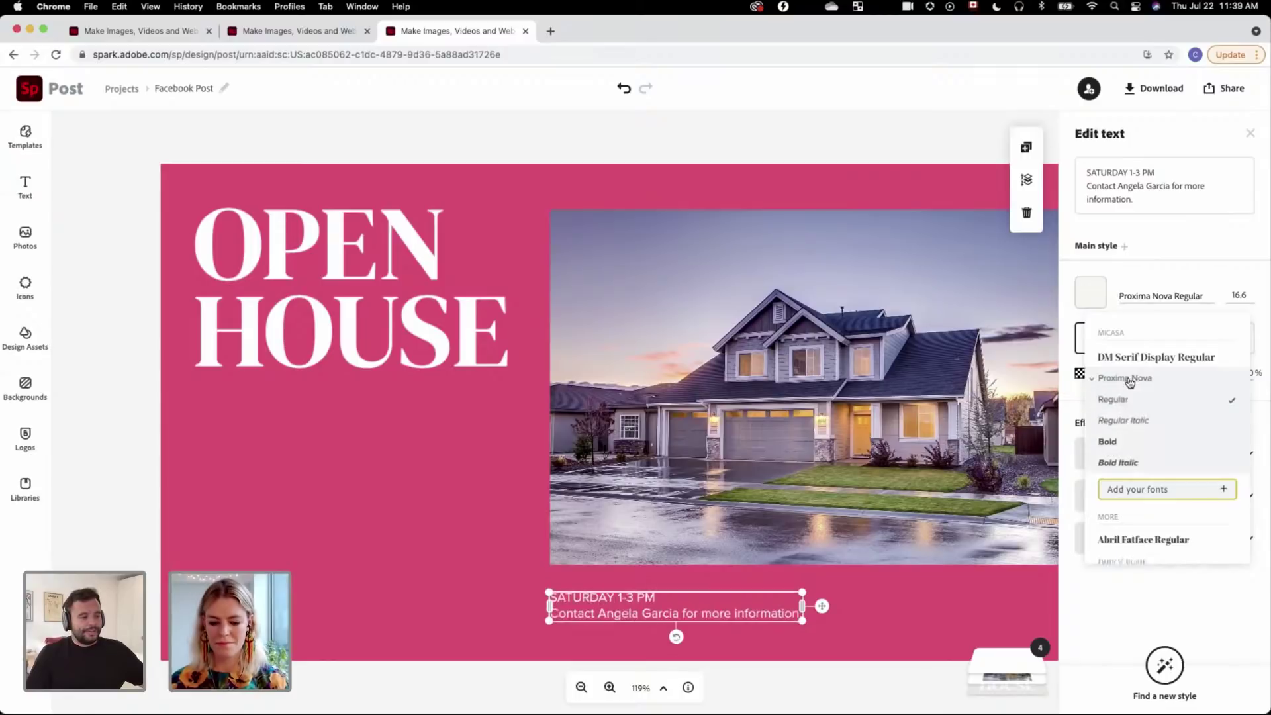
{"action": "left_click", "coordinate": [691, 140]}
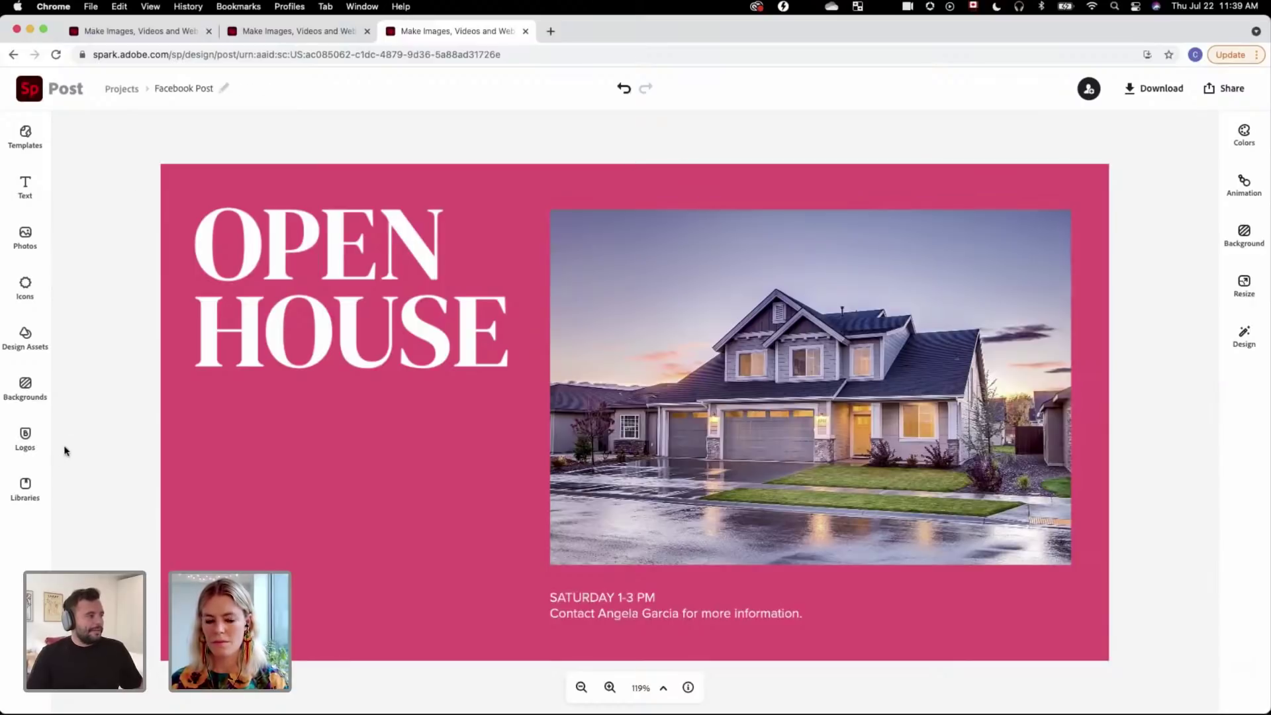
Step: Insert the hotdeal sticker from the Micasa Open House library's assets
{"action": "left_click", "coordinate": [27, 488]}
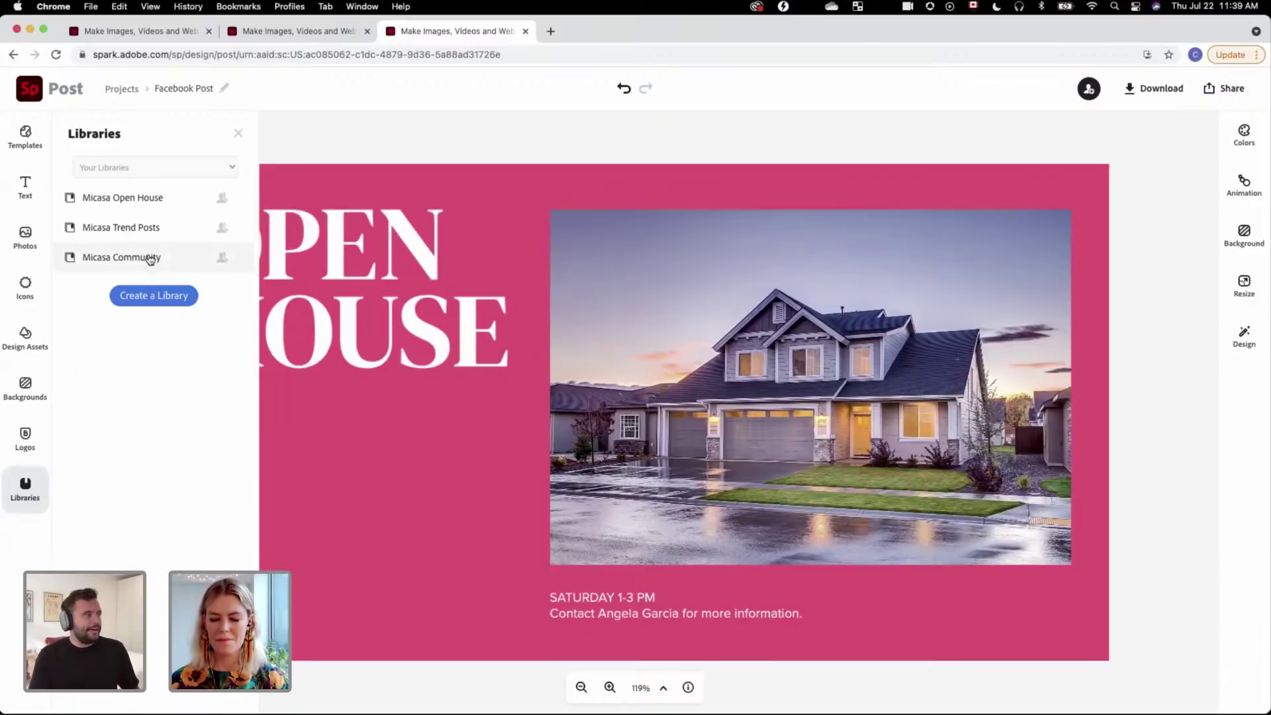
{"action": "left_click", "coordinate": [167, 209]}
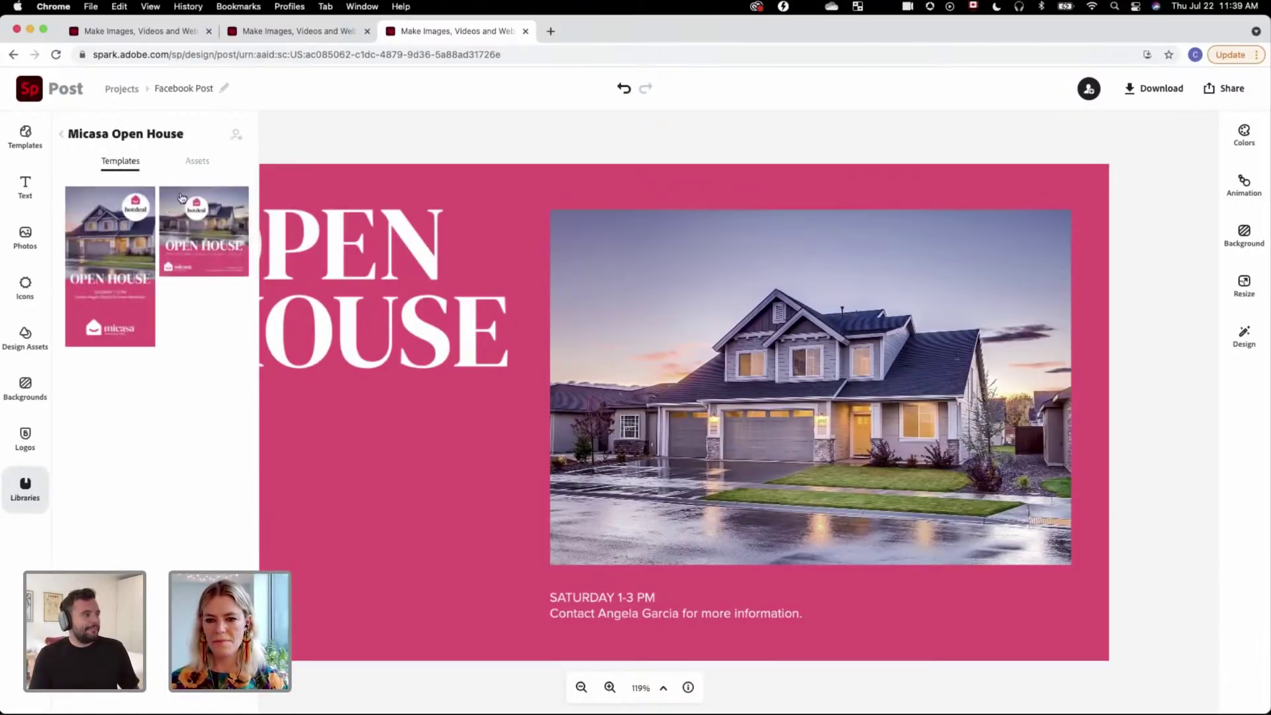
{"action": "left_click", "coordinate": [201, 162]}
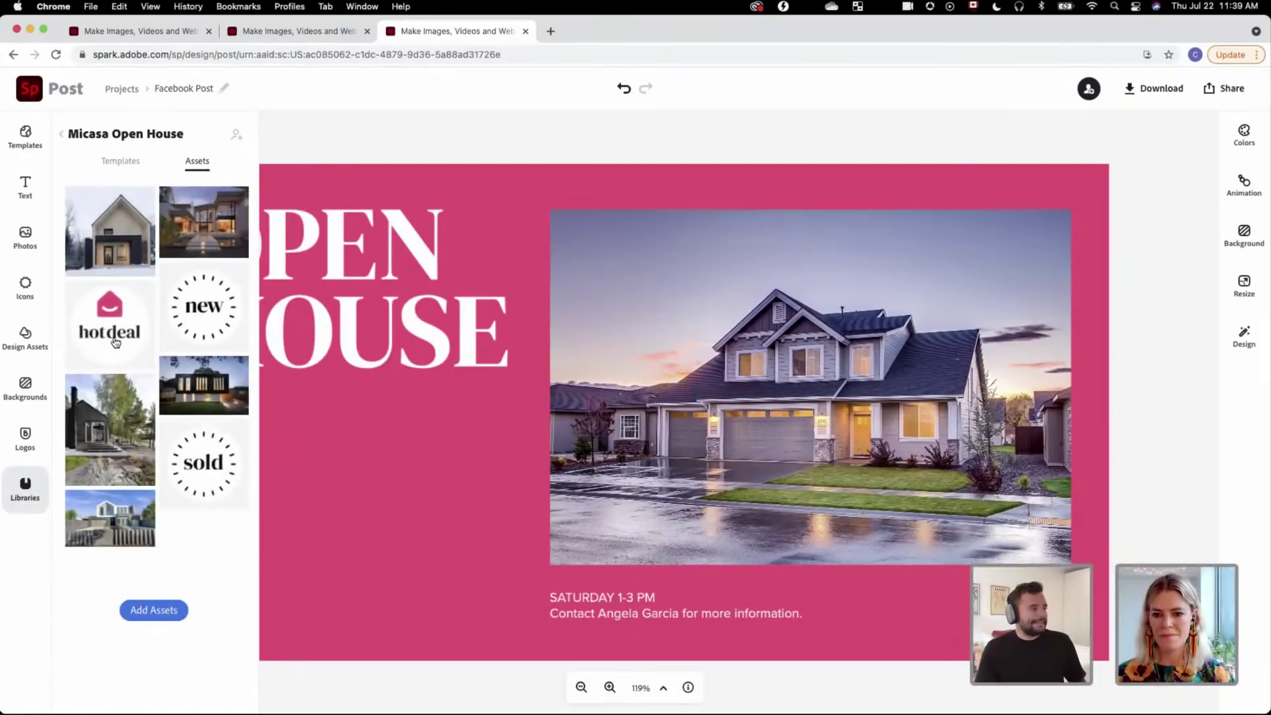
{"action": "left_click", "coordinate": [116, 341]}
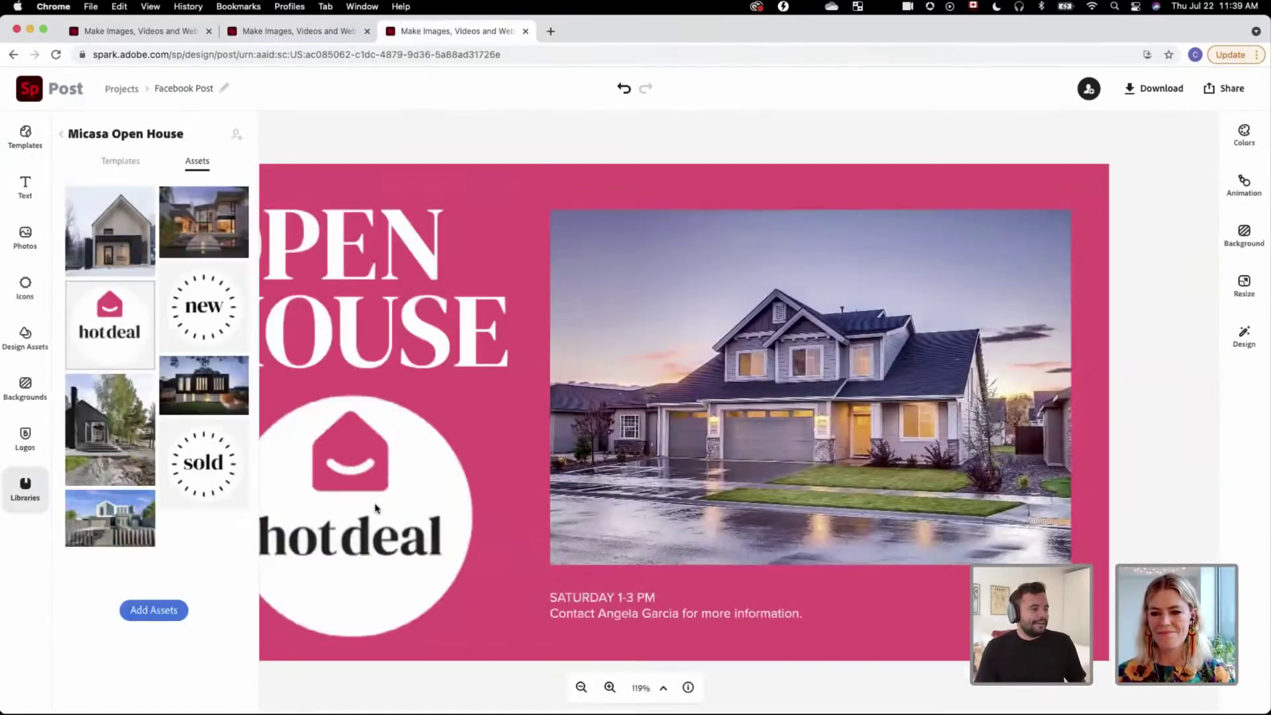
Step: Move the hotdeal sticker onto the house photo's top-right corner, fine-tuning at 100% zoom
{"action": "left_click", "coordinate": [405, 505]}
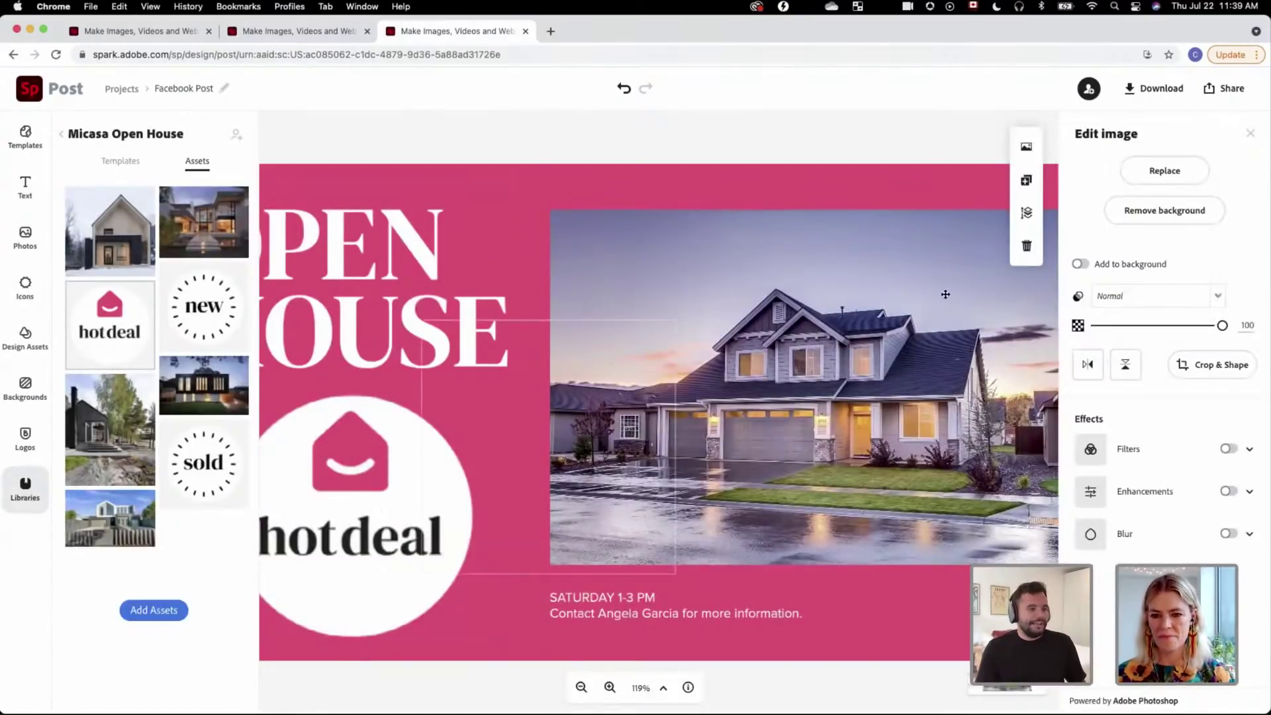
{"action": "left_click_drag", "start_coordinate": [946, 294], "coordinate": [895, 371]}
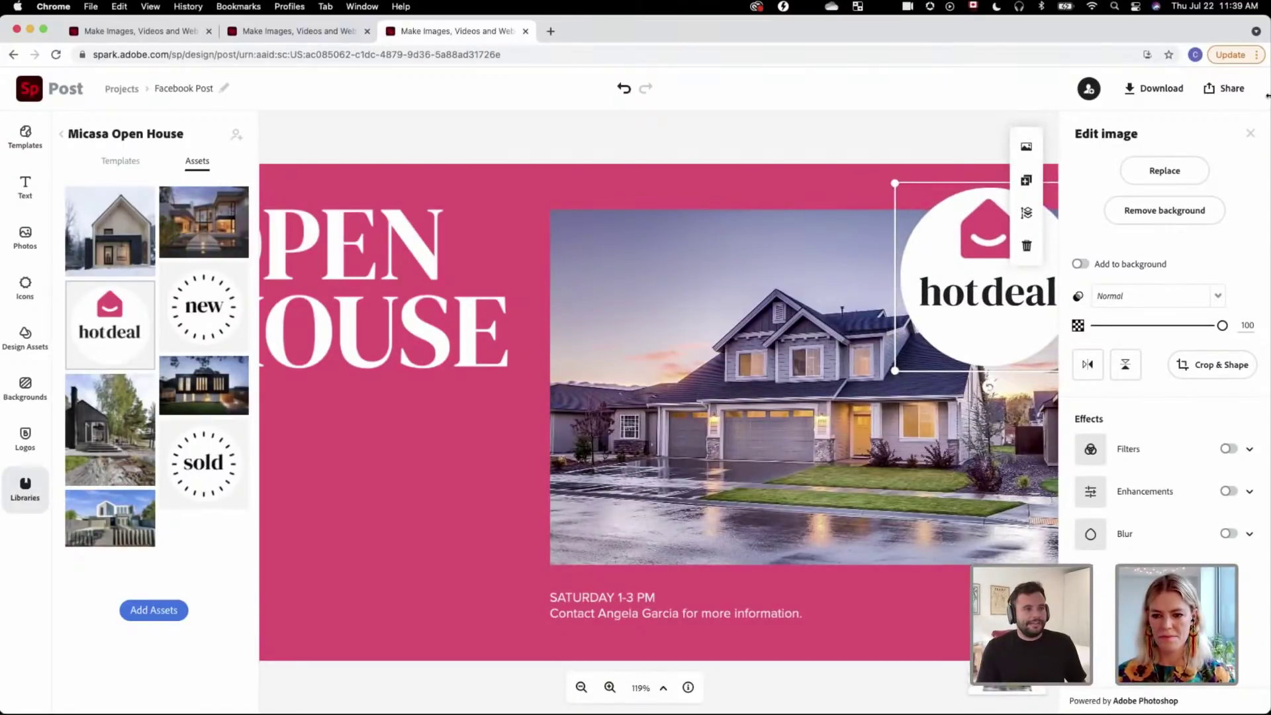
{"action": "left_click", "coordinate": [1251, 133]}
{"action": "left_click", "coordinate": [1016, 271]}
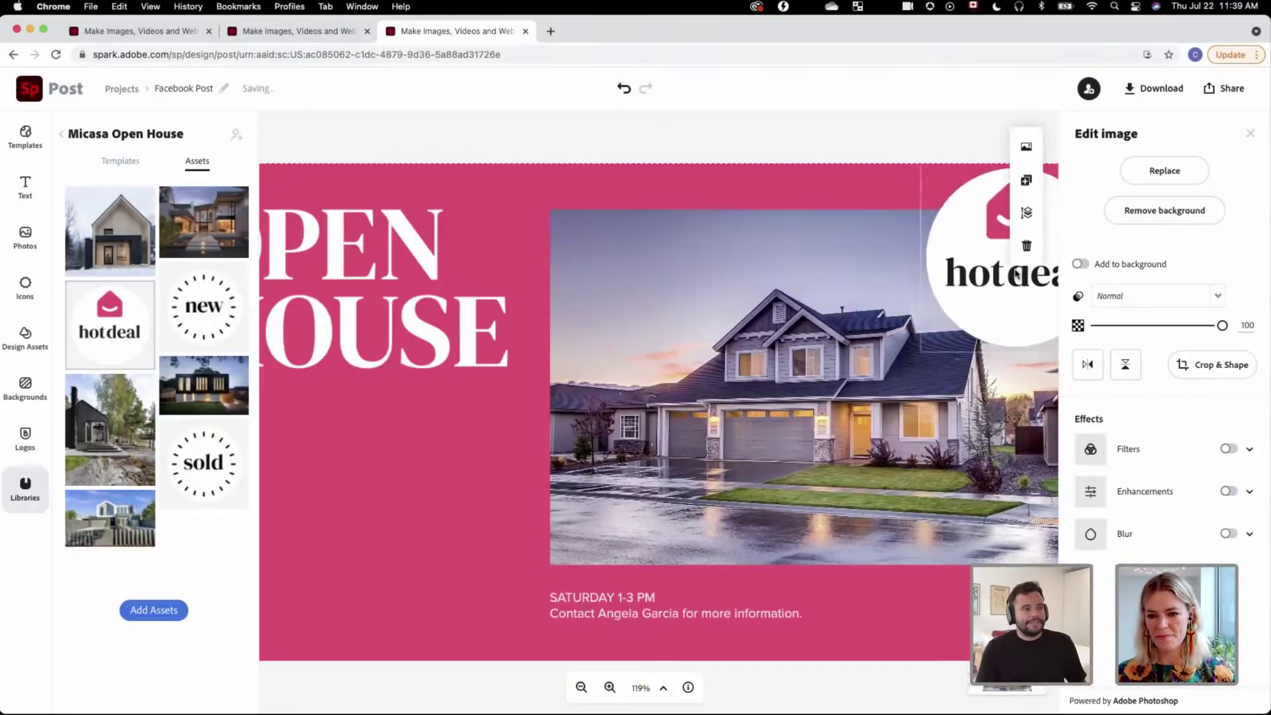
{"action": "left_click", "coordinate": [899, 137]}
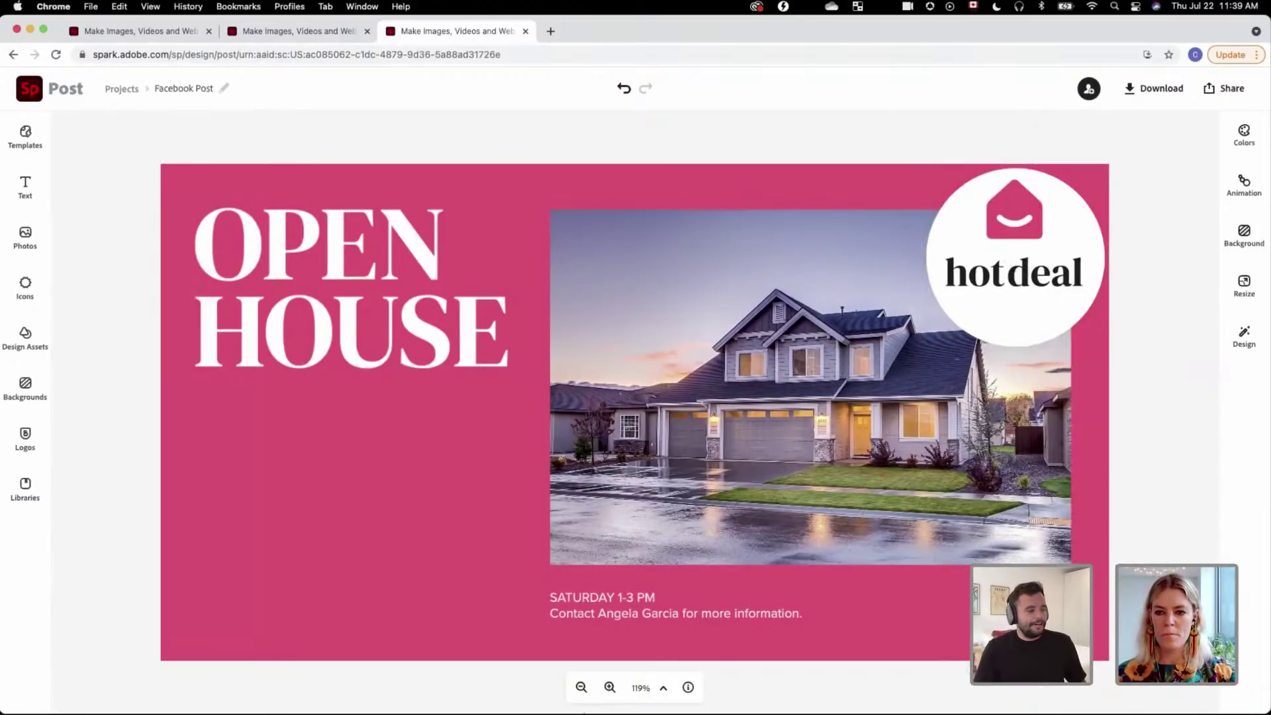
{"action": "left_click", "coordinate": [582, 688]}
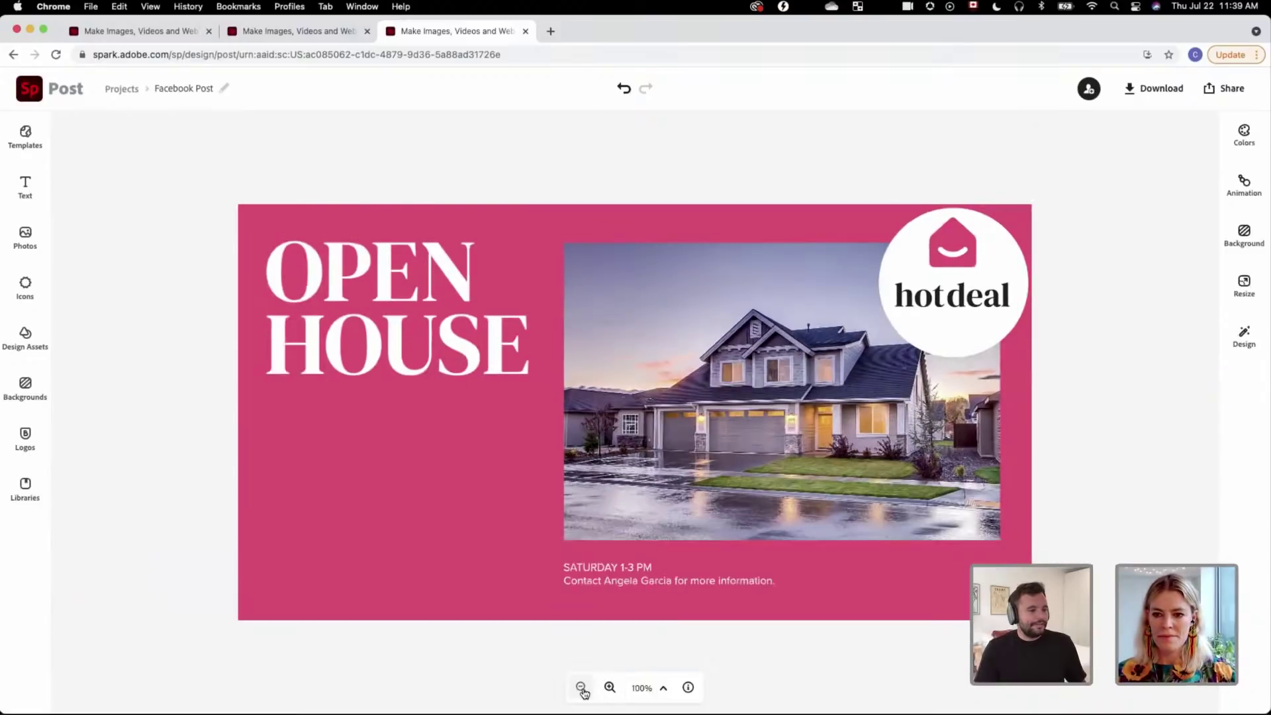
{"action": "left_click", "coordinate": [582, 689]}
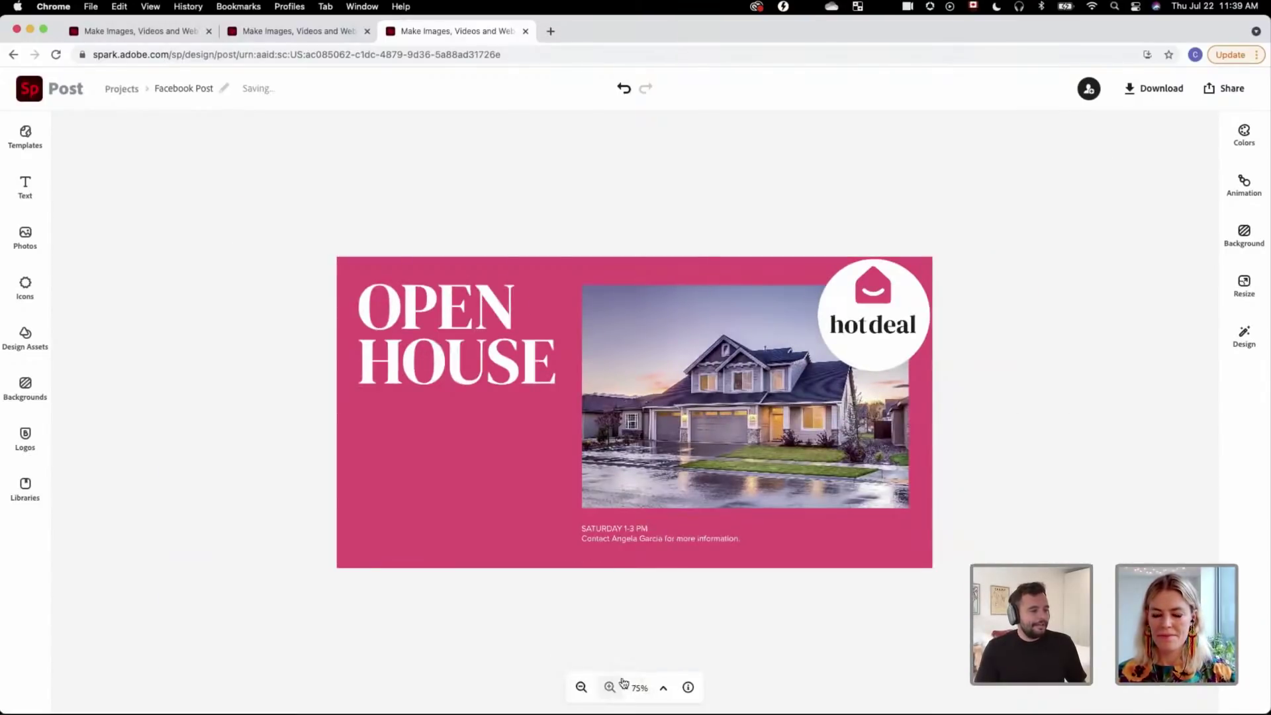
{"action": "left_click", "coordinate": [610, 687]}
{"action": "left_click_drag", "start_coordinate": [961, 287], "coordinate": [834, 201]}
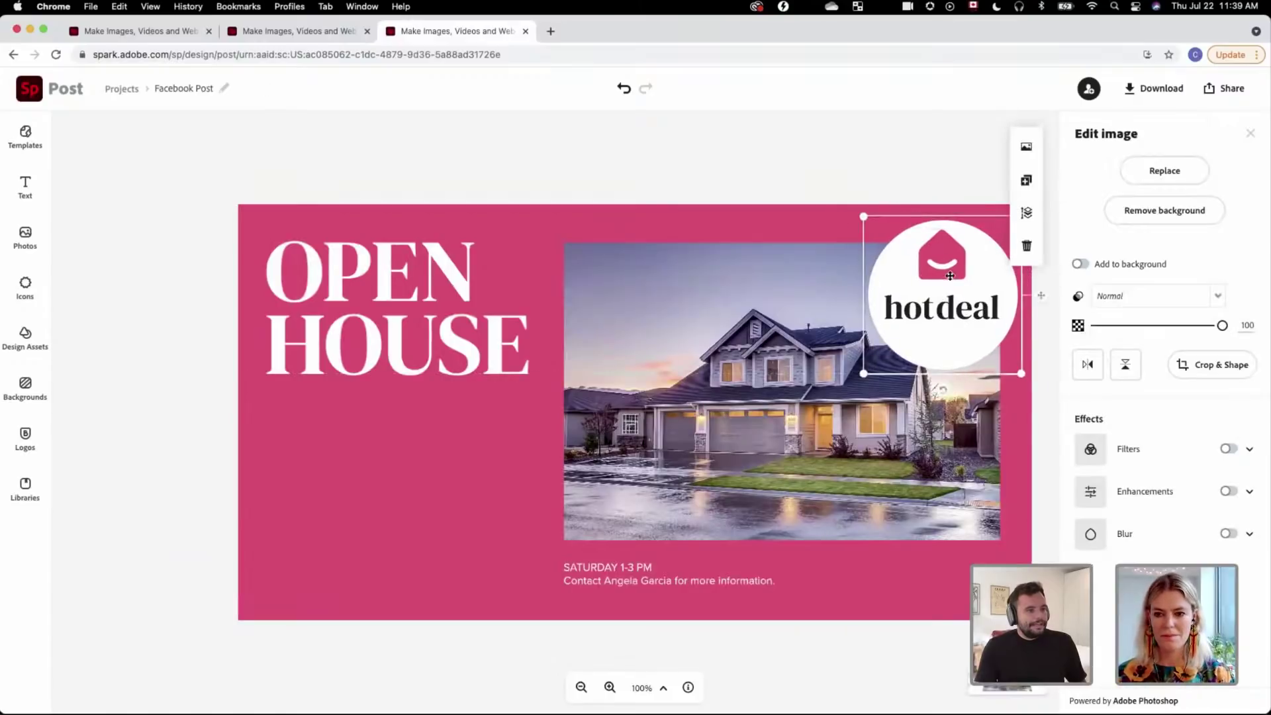
{"action": "left_click_drag", "start_coordinate": [951, 273], "coordinate": [955, 270]}
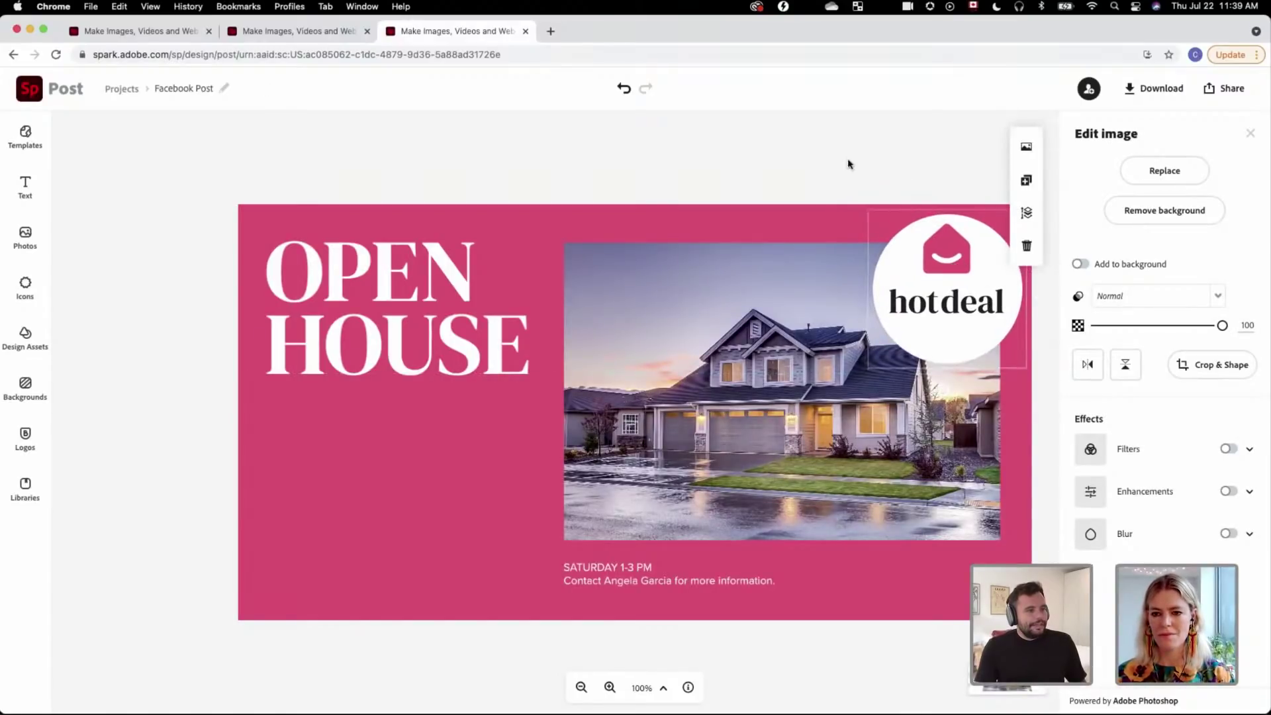
{"action": "left_click", "coordinate": [850, 163]}
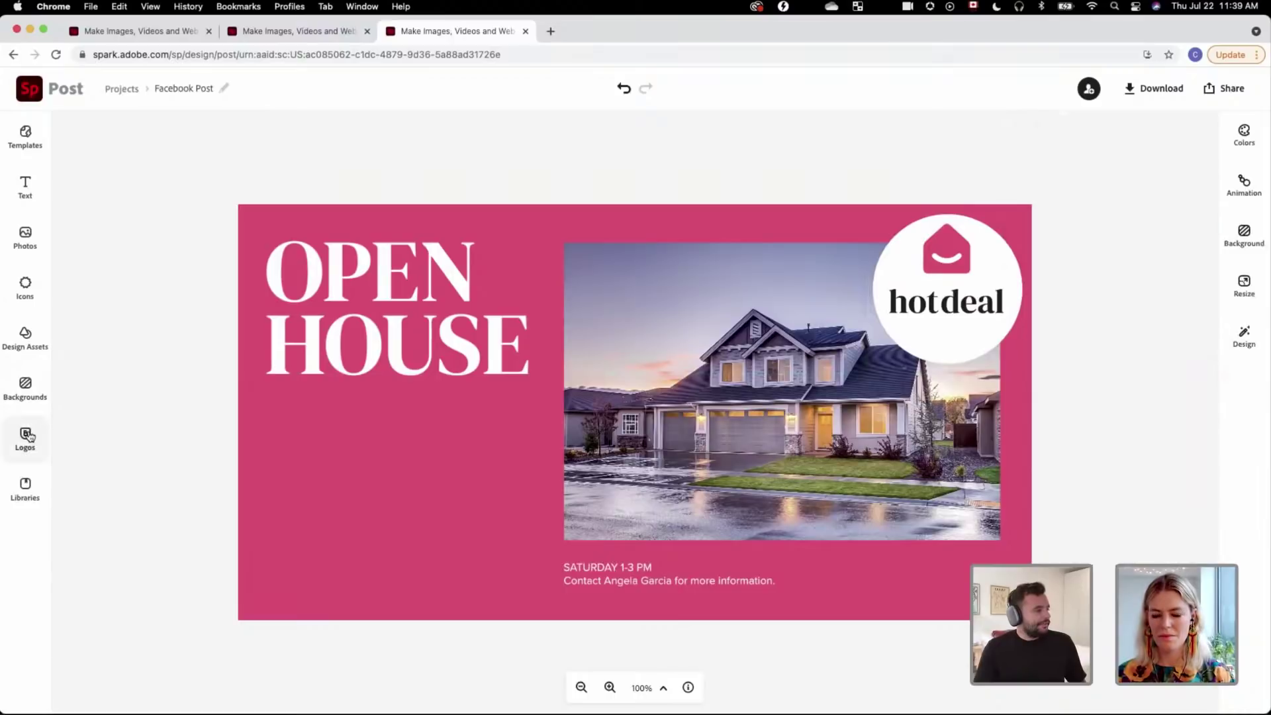
{"action": "left_click", "coordinate": [27, 434]}
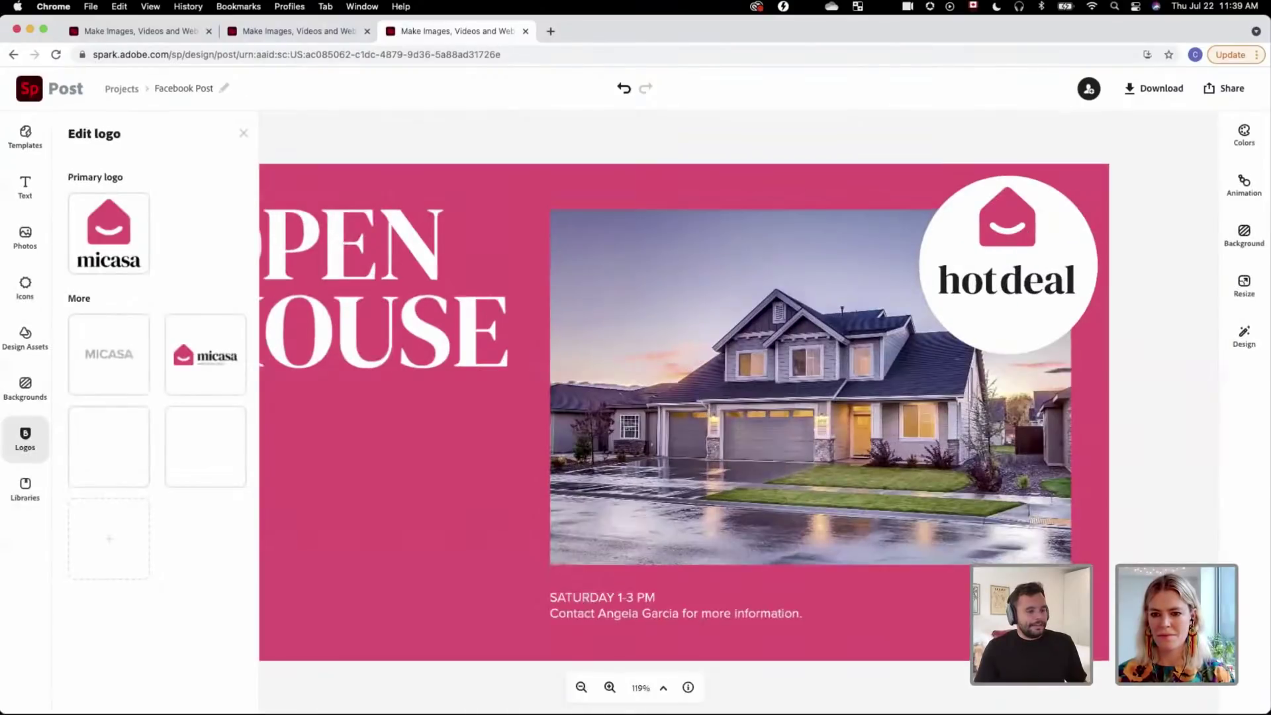
Step: Place the micasa brand logo at the post's lower right beside the date text
{"action": "left_click", "coordinate": [1007, 265]}
{"action": "left_click_drag", "start_coordinate": [968, 613], "coordinate": [915, 615]}
{"action": "scroll", "coordinate": [927, 612], "scroll_direction": "right", "scroll_amount": 1}
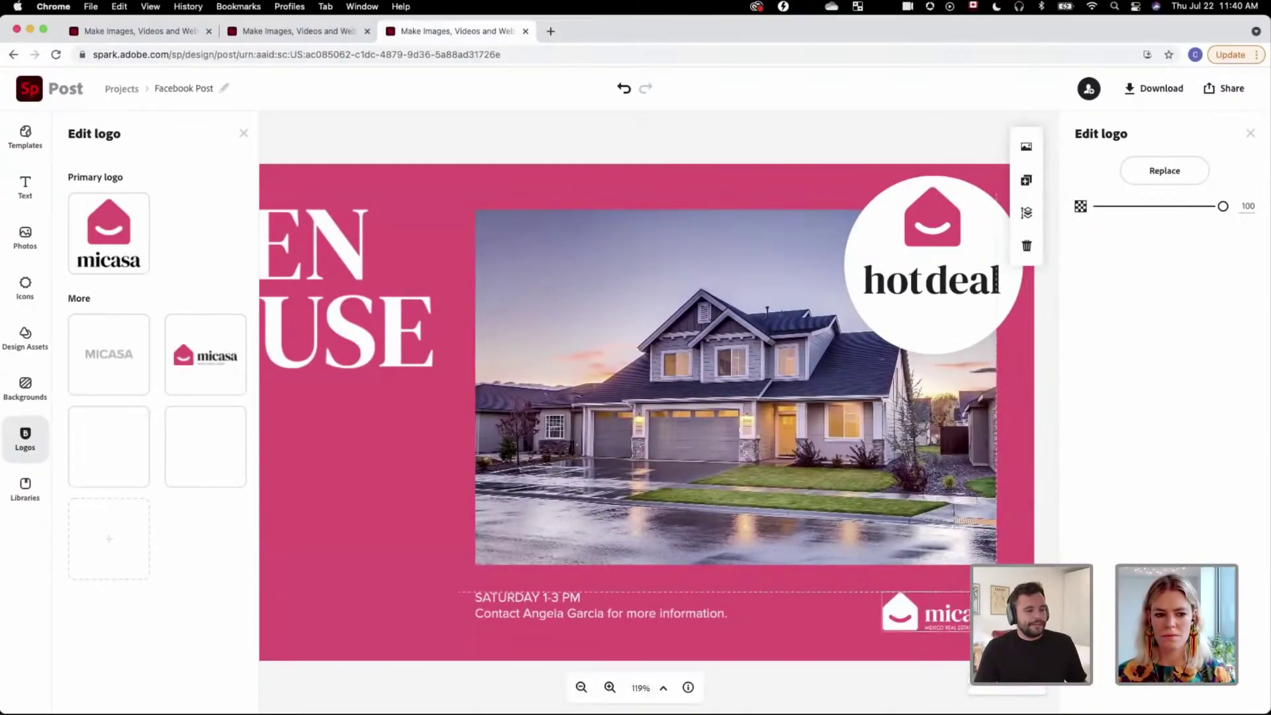
{"action": "left_click", "coordinate": [821, 606]}
{"action": "scroll", "coordinate": [175, 244], "scroll_direction": "left", "scroll_amount": 1}
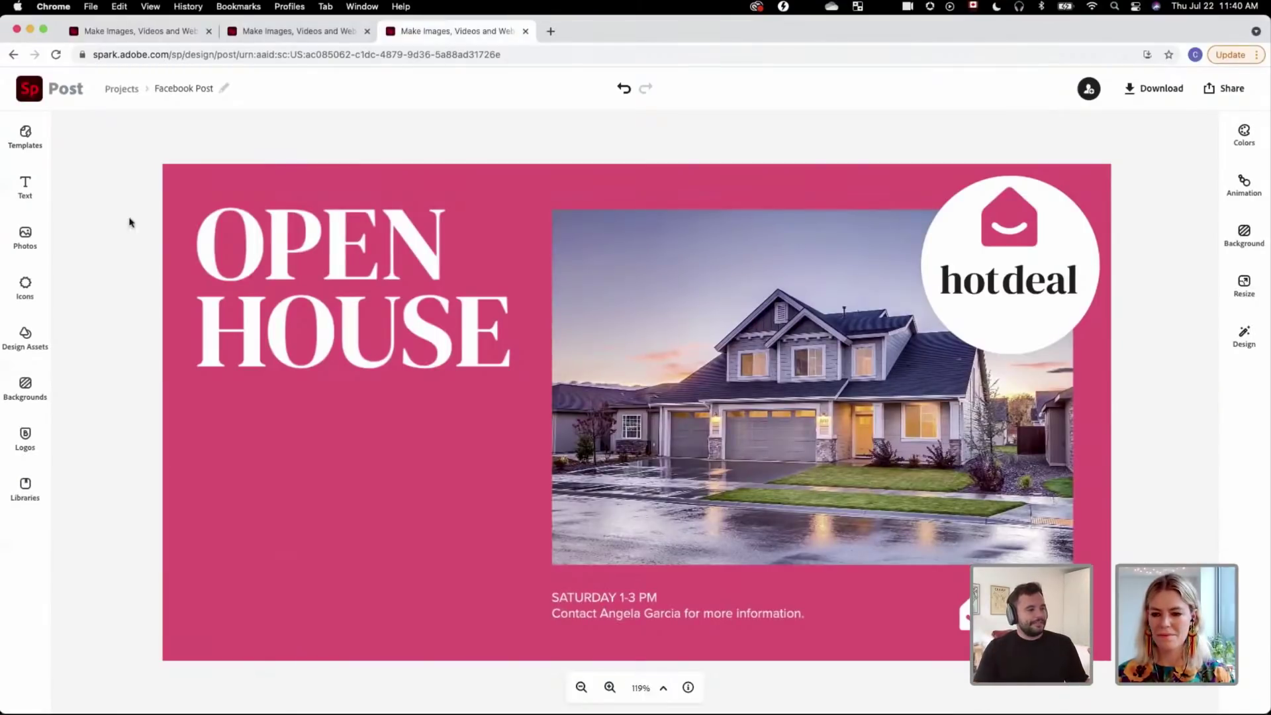
{"action": "left_click", "coordinate": [25, 237]}
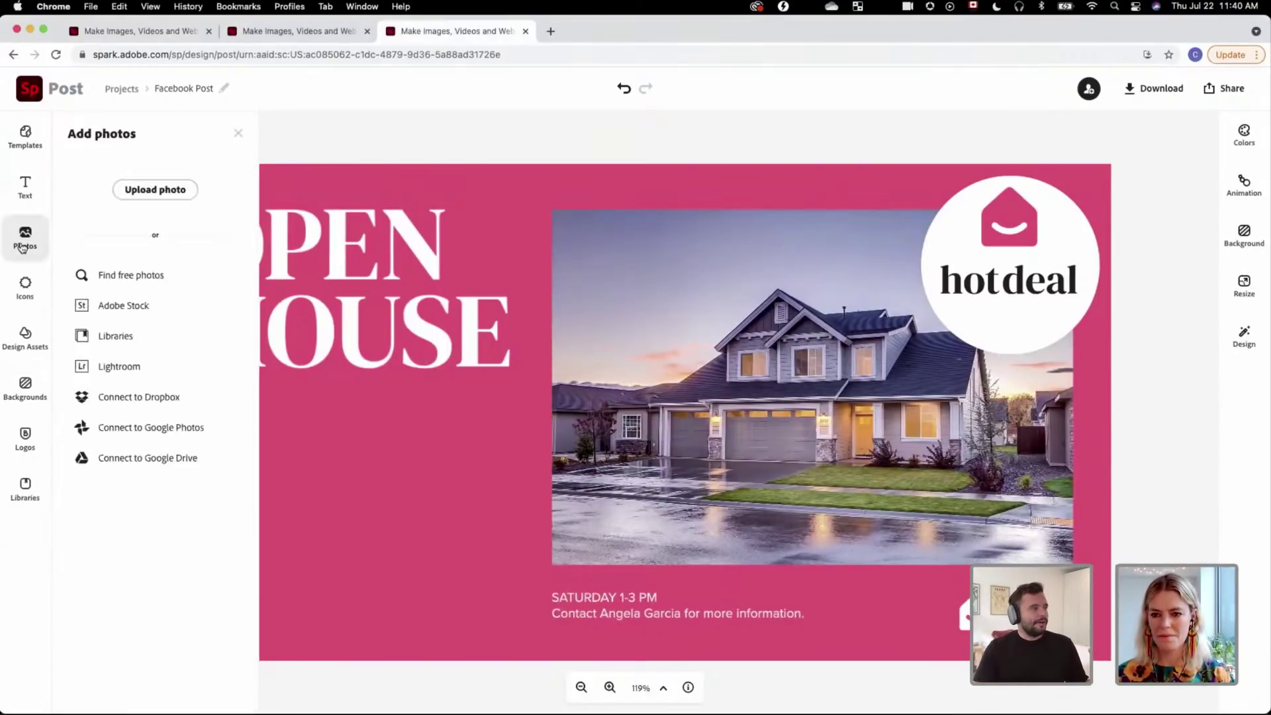
Step: Upload real-estate-agent-2 from the micasa folder and enlarge it up and to the right
{"action": "left_click", "coordinate": [157, 192]}
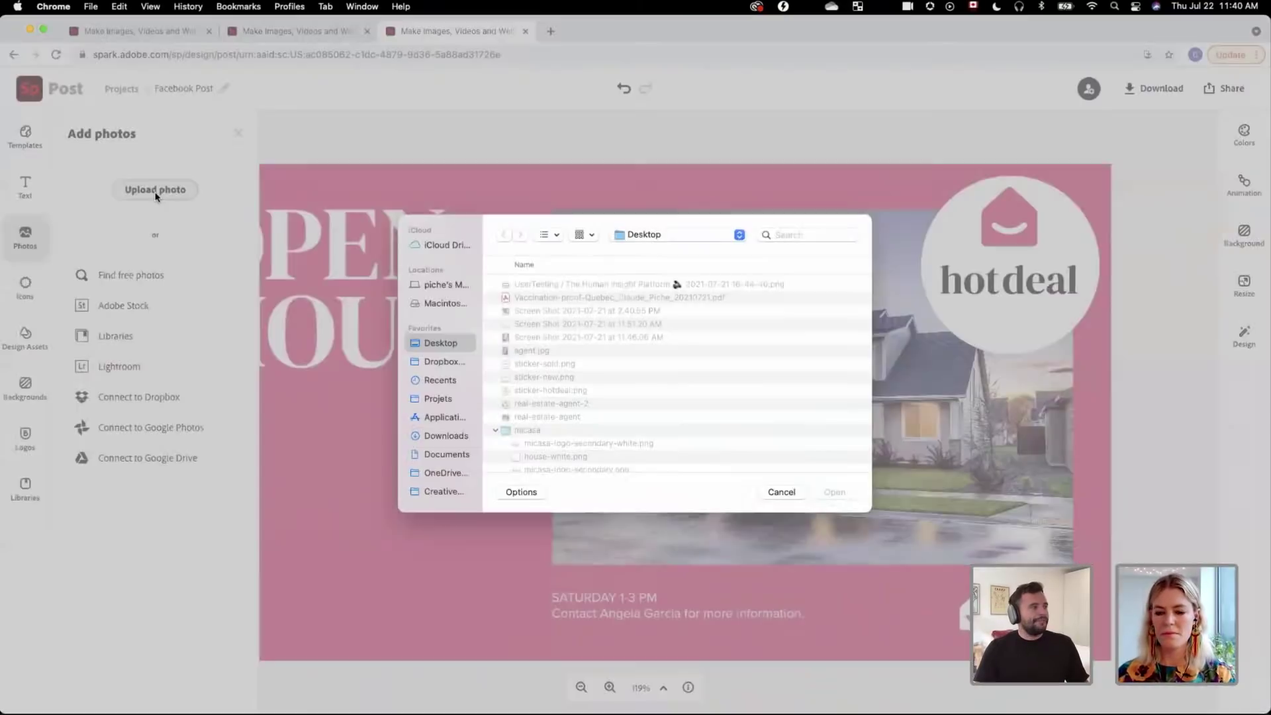
{"action": "scroll", "coordinate": [550, 361], "scroll_direction": "down", "scroll_amount": 3}
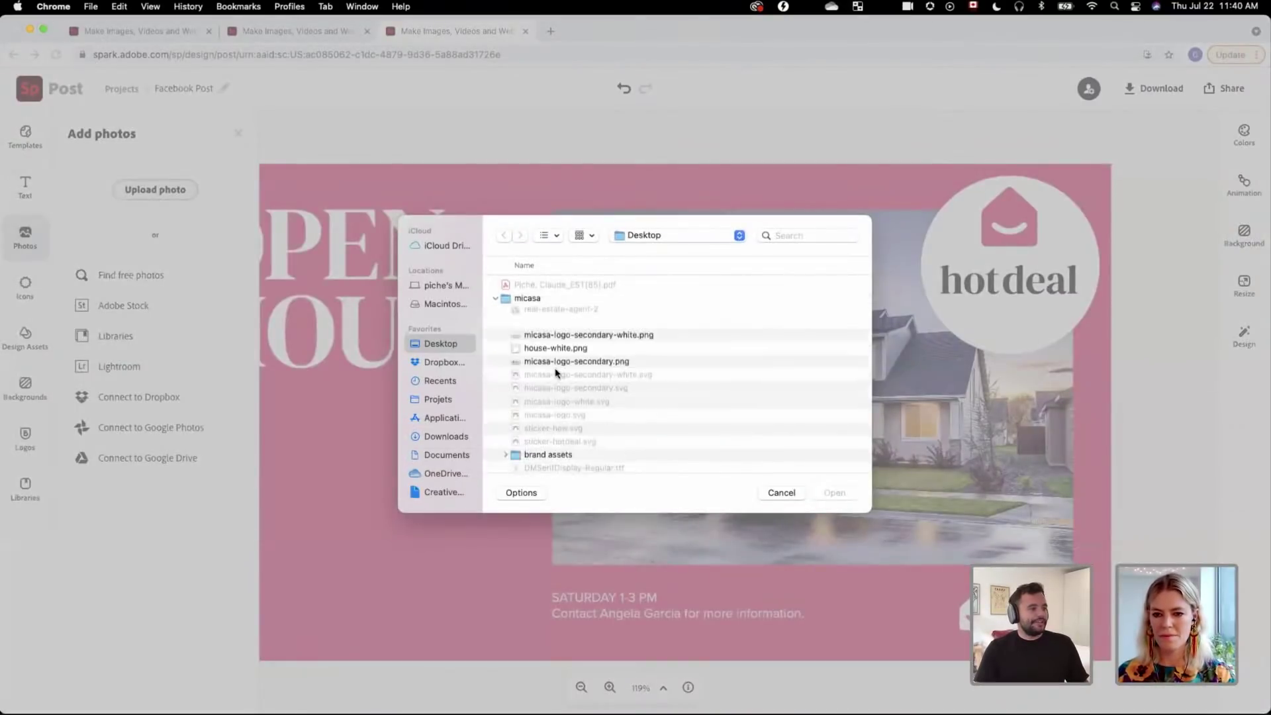
{"action": "left_click", "coordinate": [496, 299]}
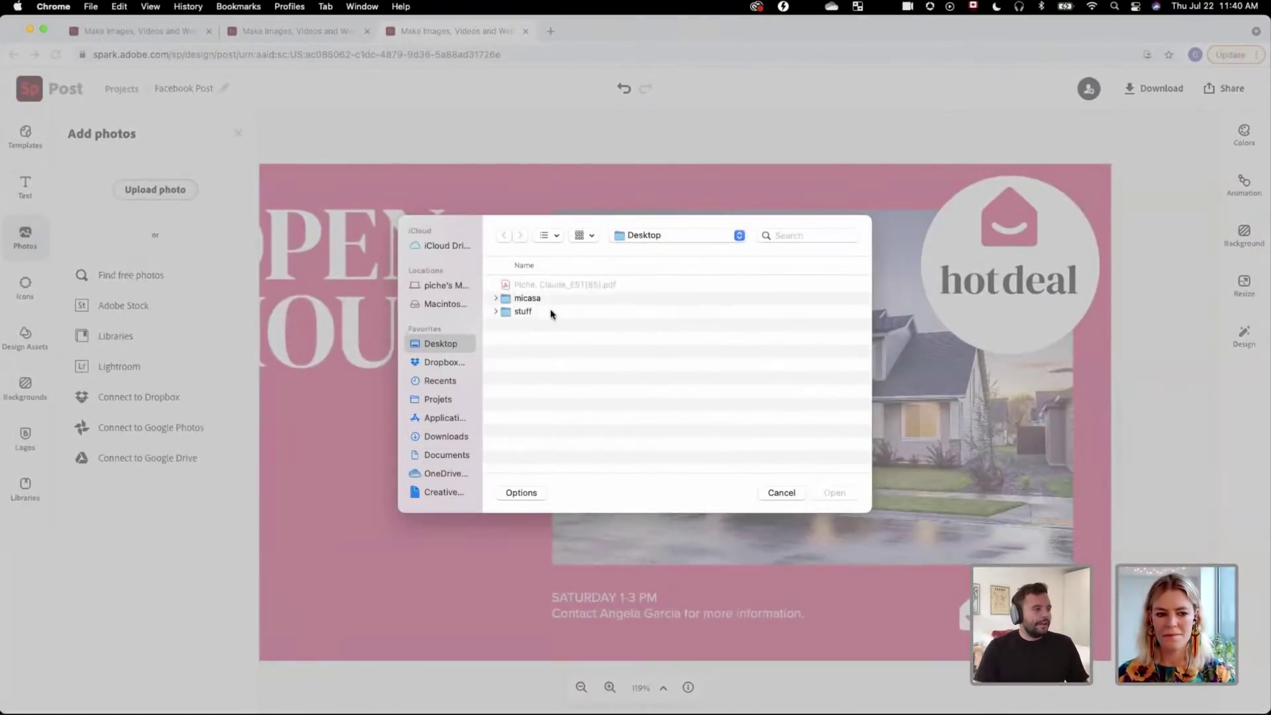
{"action": "left_click", "coordinate": [499, 302]}
{"action": "scroll", "coordinate": [573, 374], "scroll_direction": "down", "scroll_amount": 3}
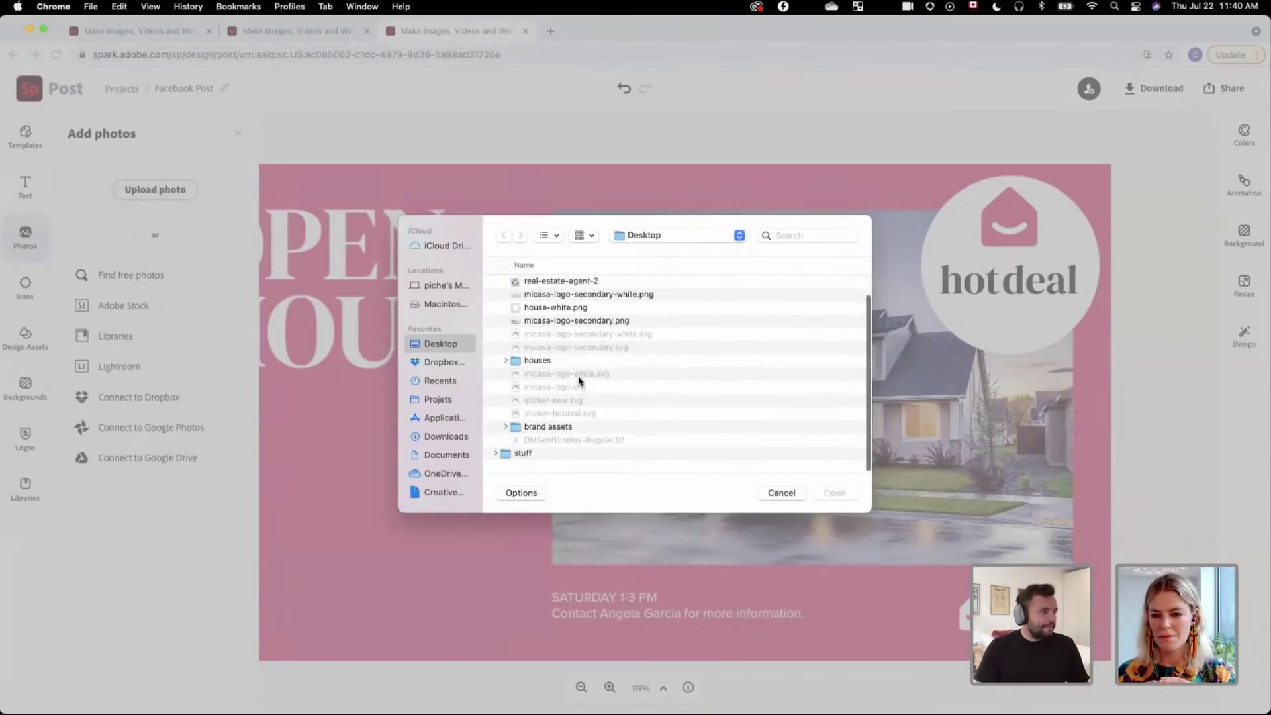
{"action": "double_click", "coordinate": [576, 286]}
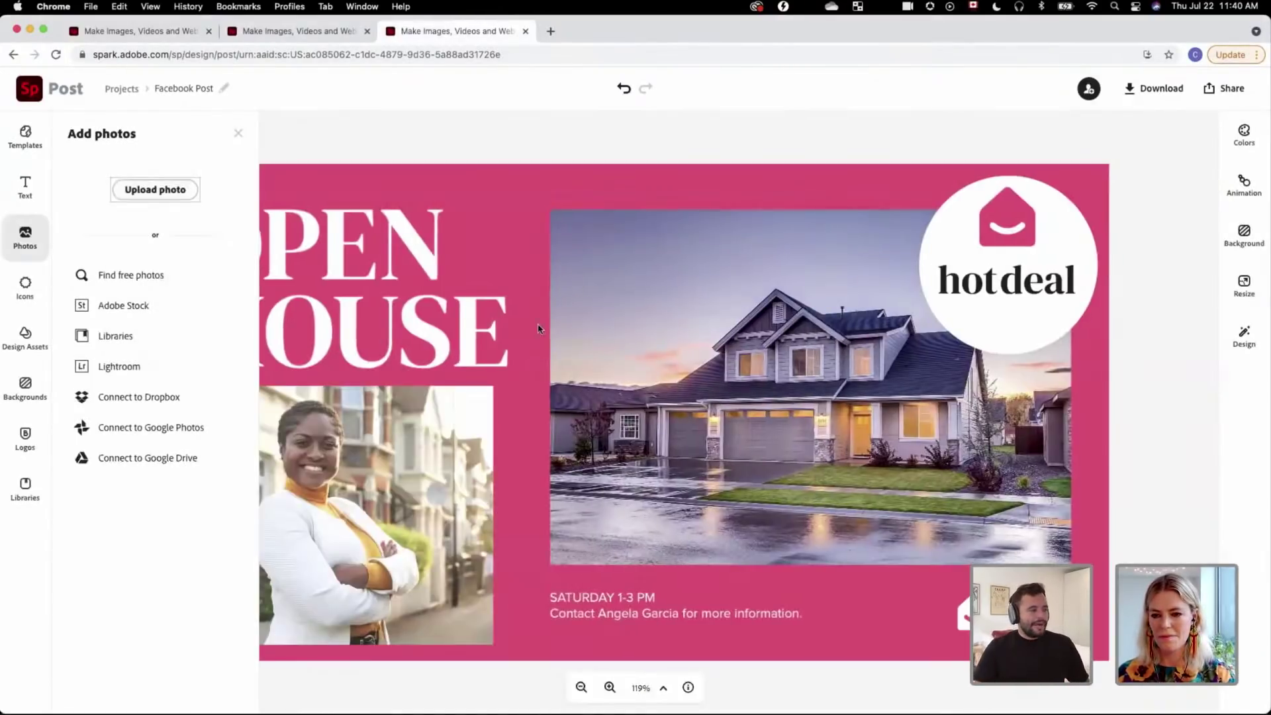
{"action": "left_click", "coordinate": [503, 398]}
{"action": "left_click_drag", "start_coordinate": [509, 384], "coordinate": [565, 330]}
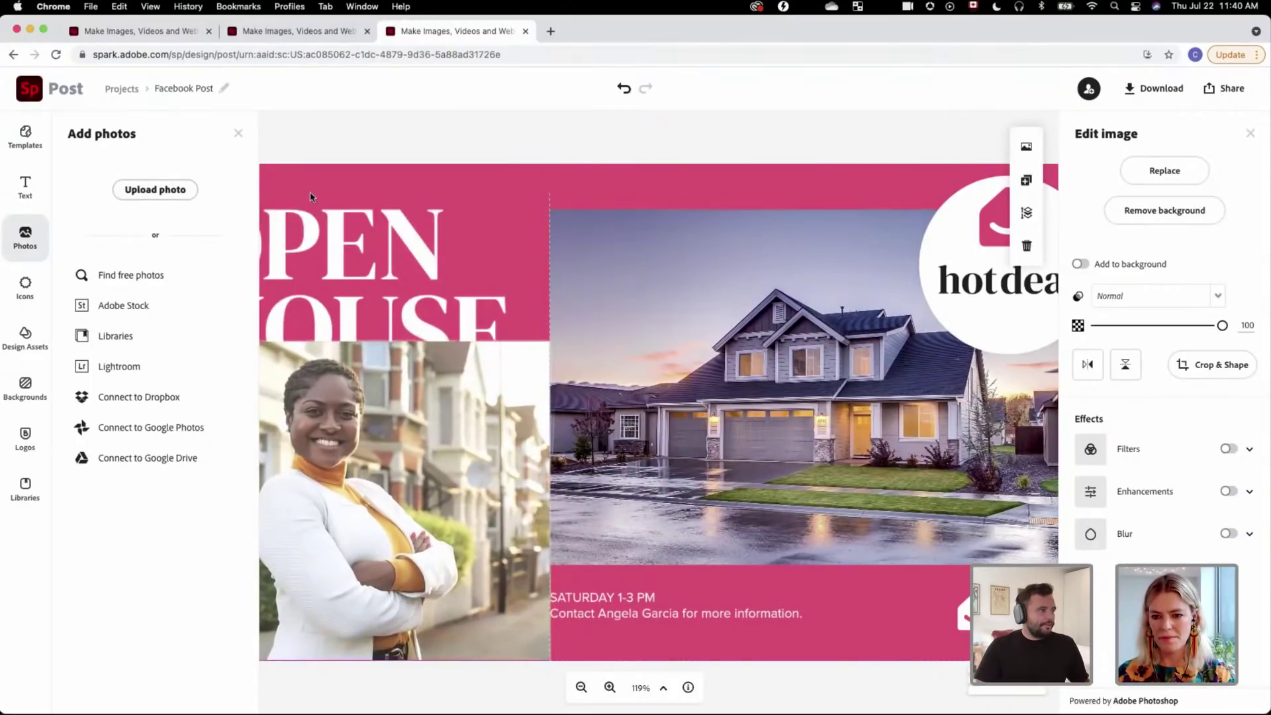
Step: Shift the woman's photo slightly left and cut out its background to show the pink
{"action": "left_click", "coordinate": [238, 134]}
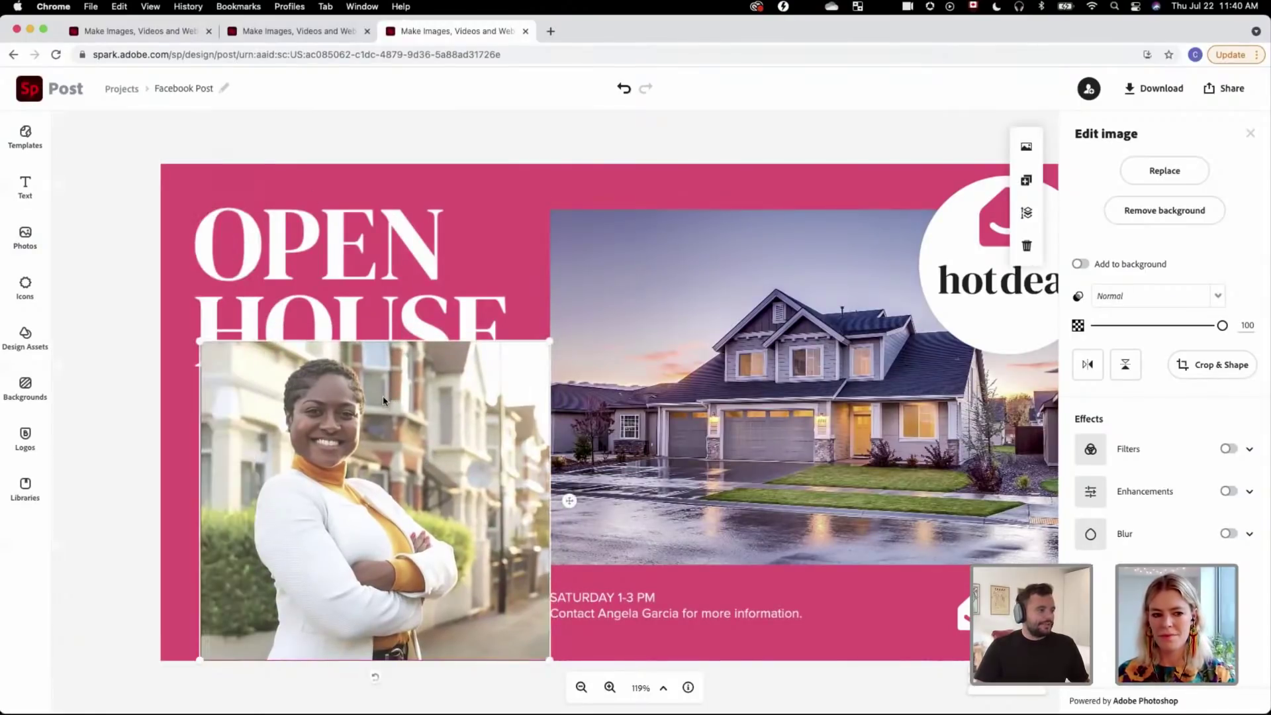
{"action": "left_click_drag", "start_coordinate": [383, 399], "coordinate": [375, 396]}
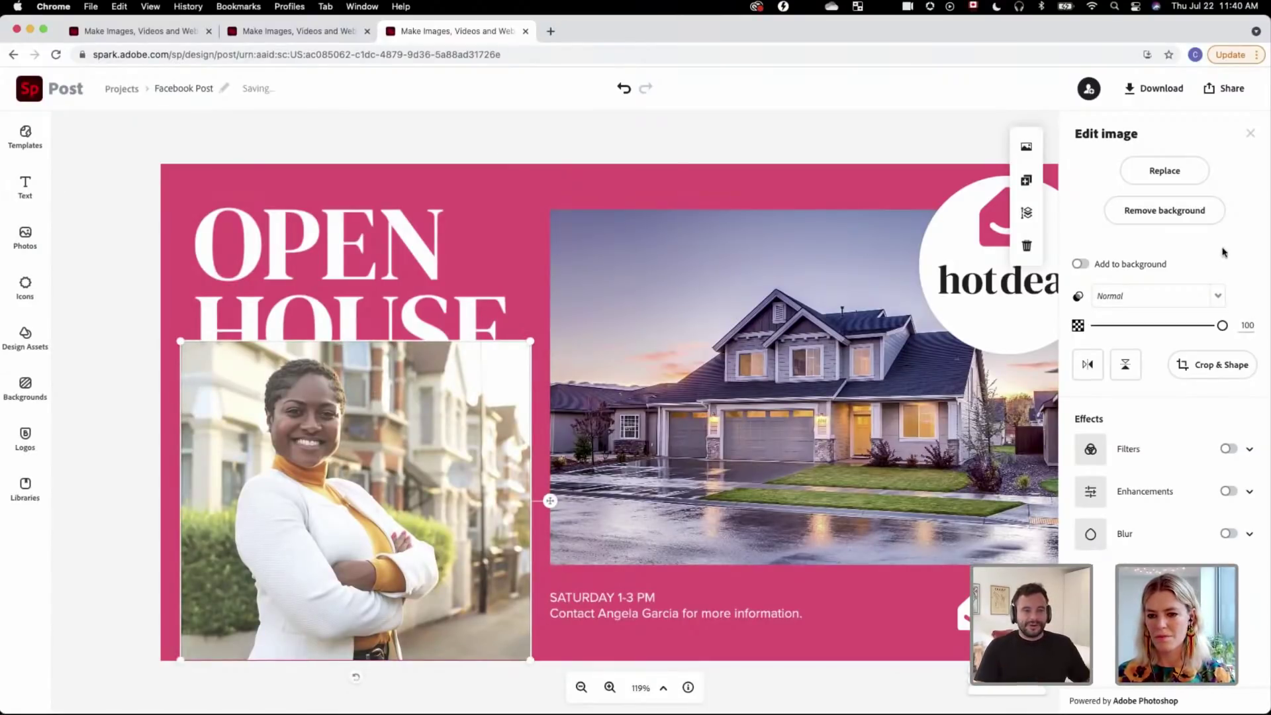
{"action": "left_click", "coordinate": [1190, 213]}
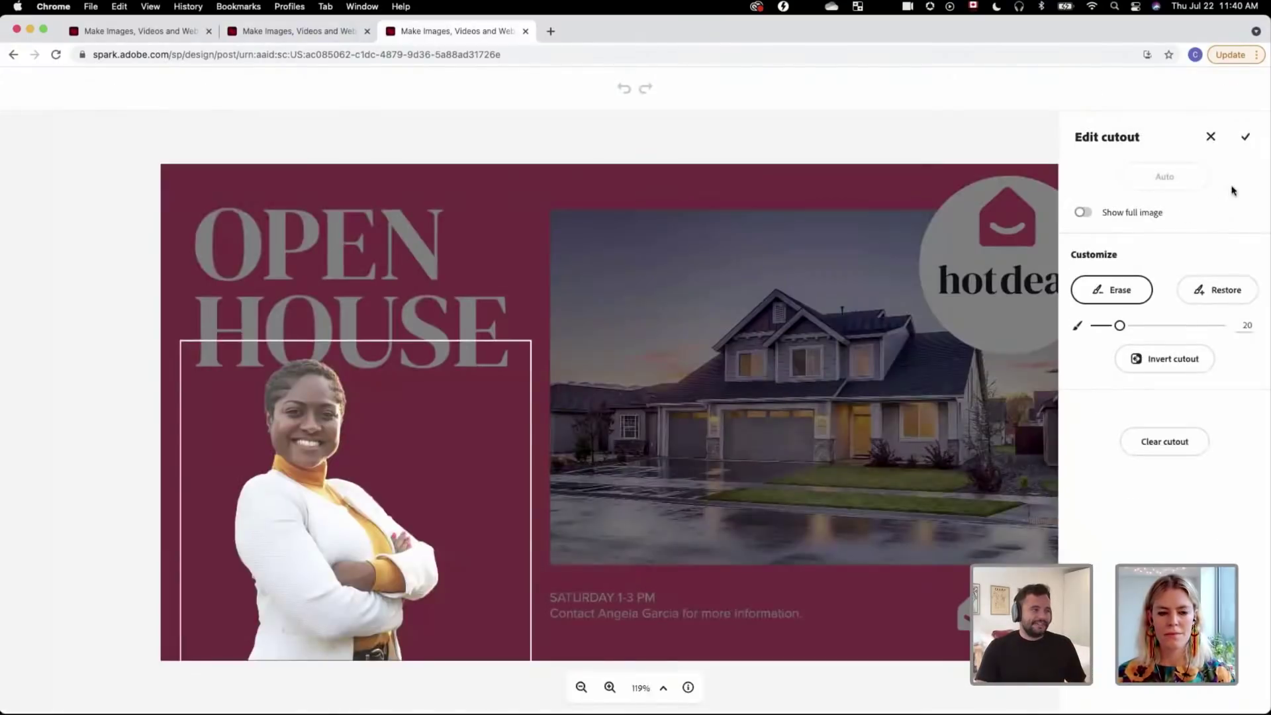
{"action": "left_click", "coordinate": [1245, 137]}
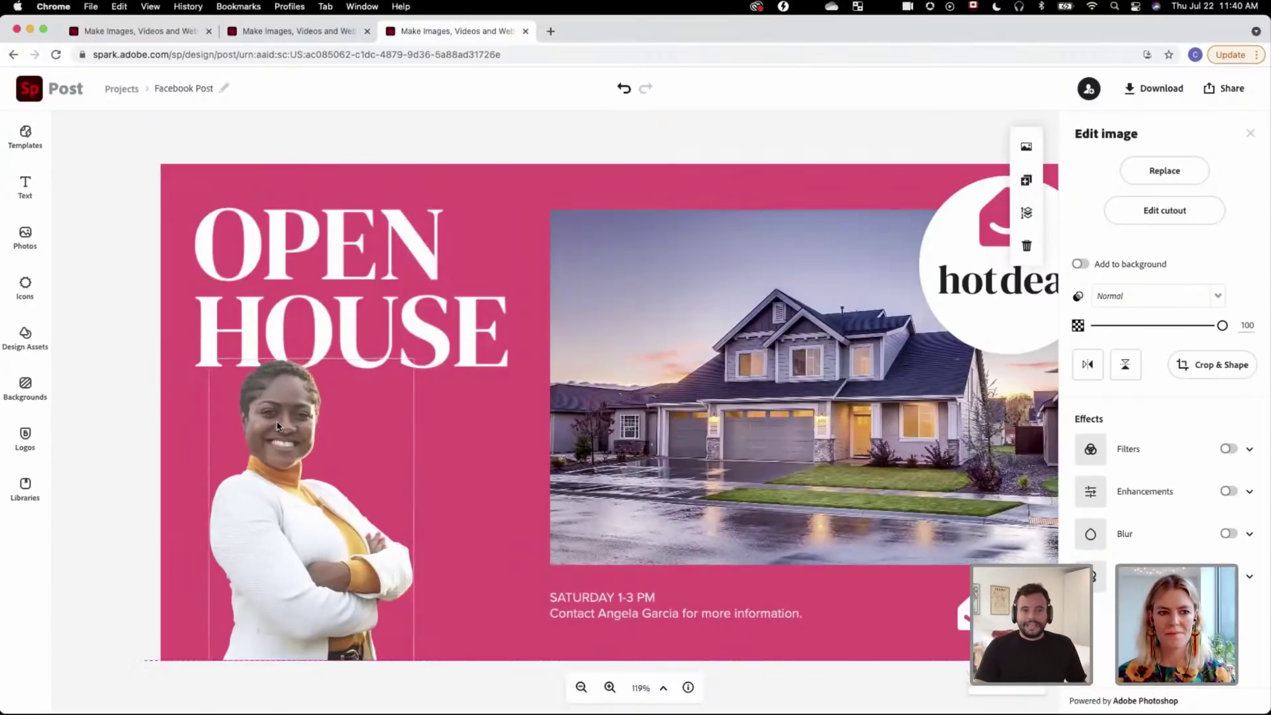
{"action": "left_click", "coordinate": [275, 376]}
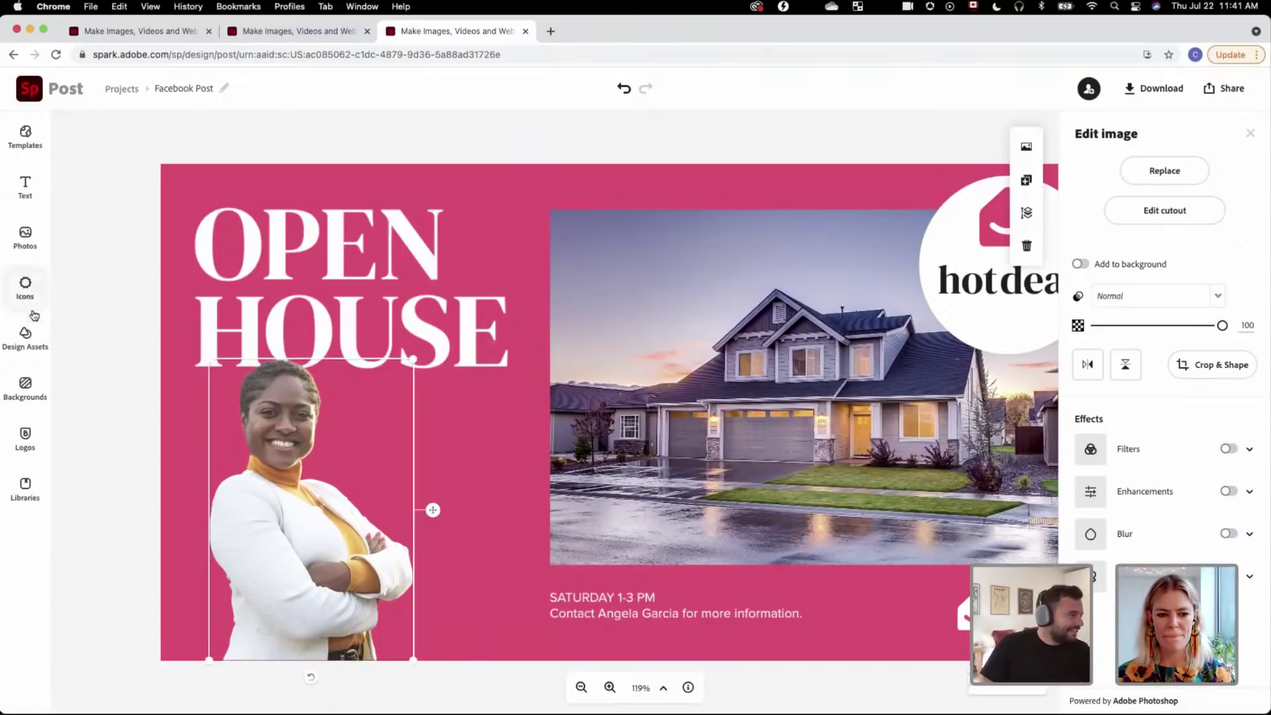
{"action": "left_click", "coordinate": [25, 337]}
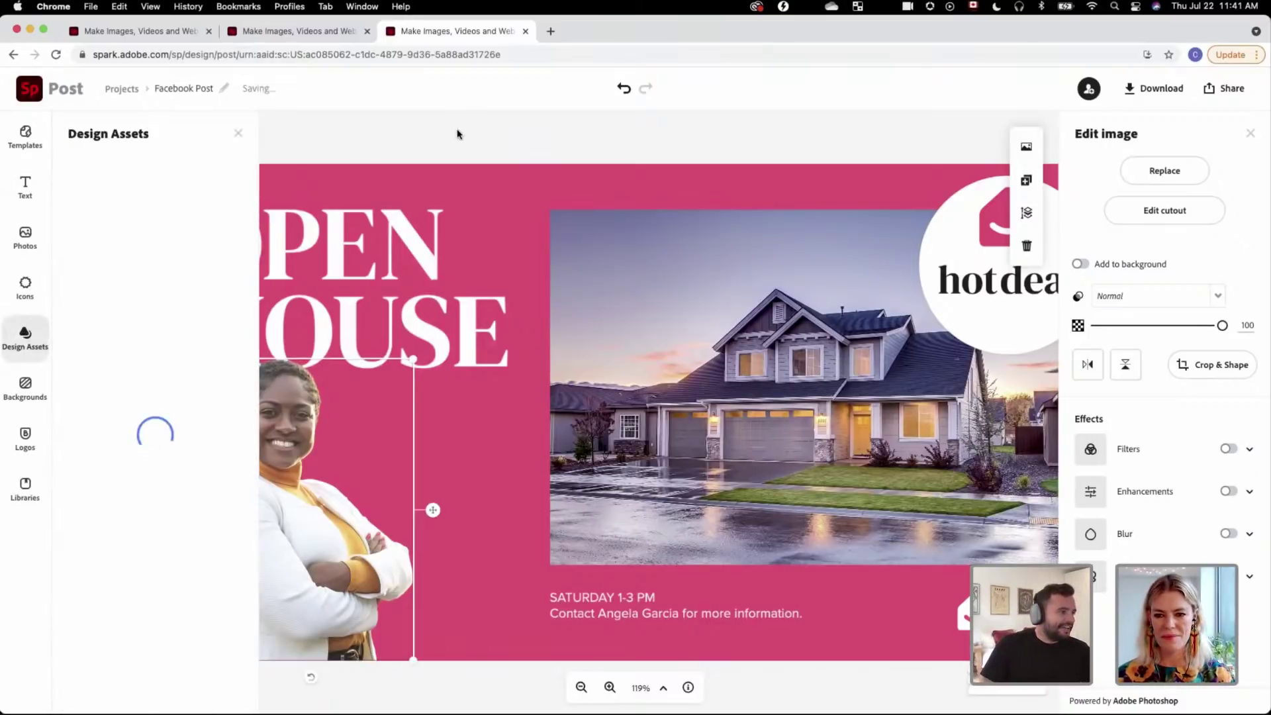
{"action": "left_click", "coordinate": [238, 133]}
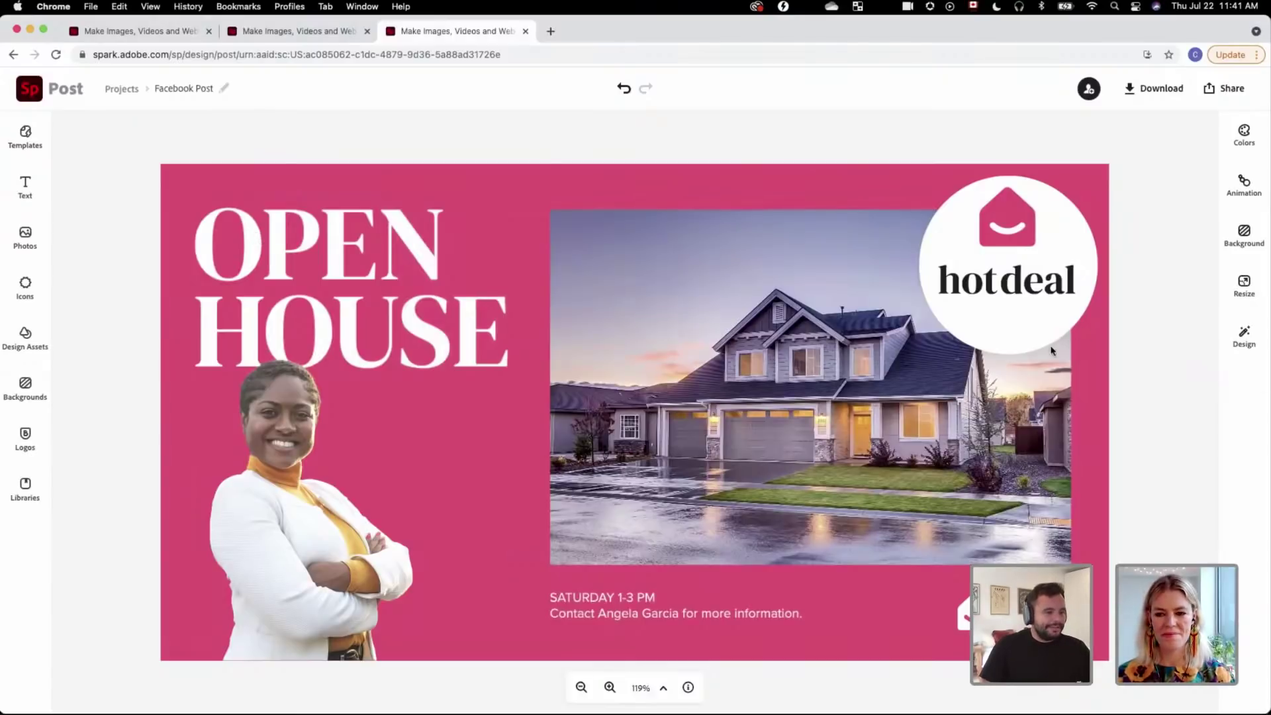
Step: Start a template from the design and name it 'Open House - Facebook Post'
{"action": "left_click", "coordinate": [1225, 96]}
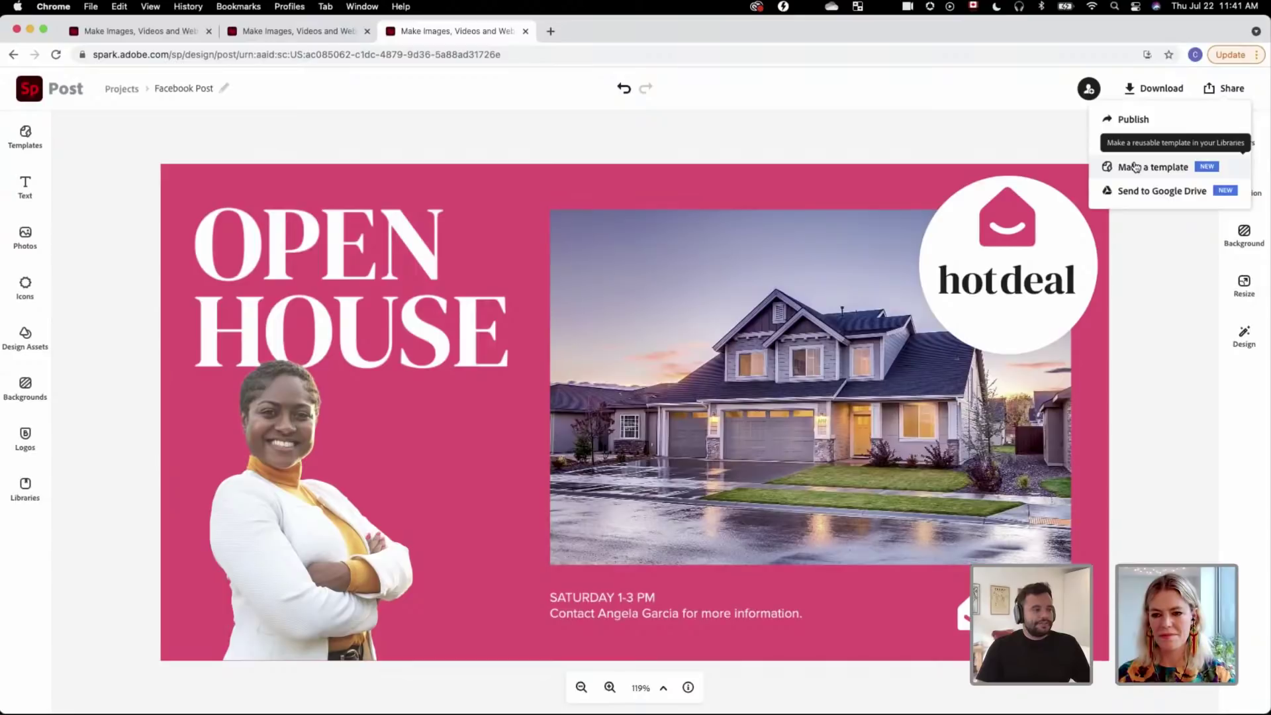
{"action": "left_click", "coordinate": [1135, 167]}
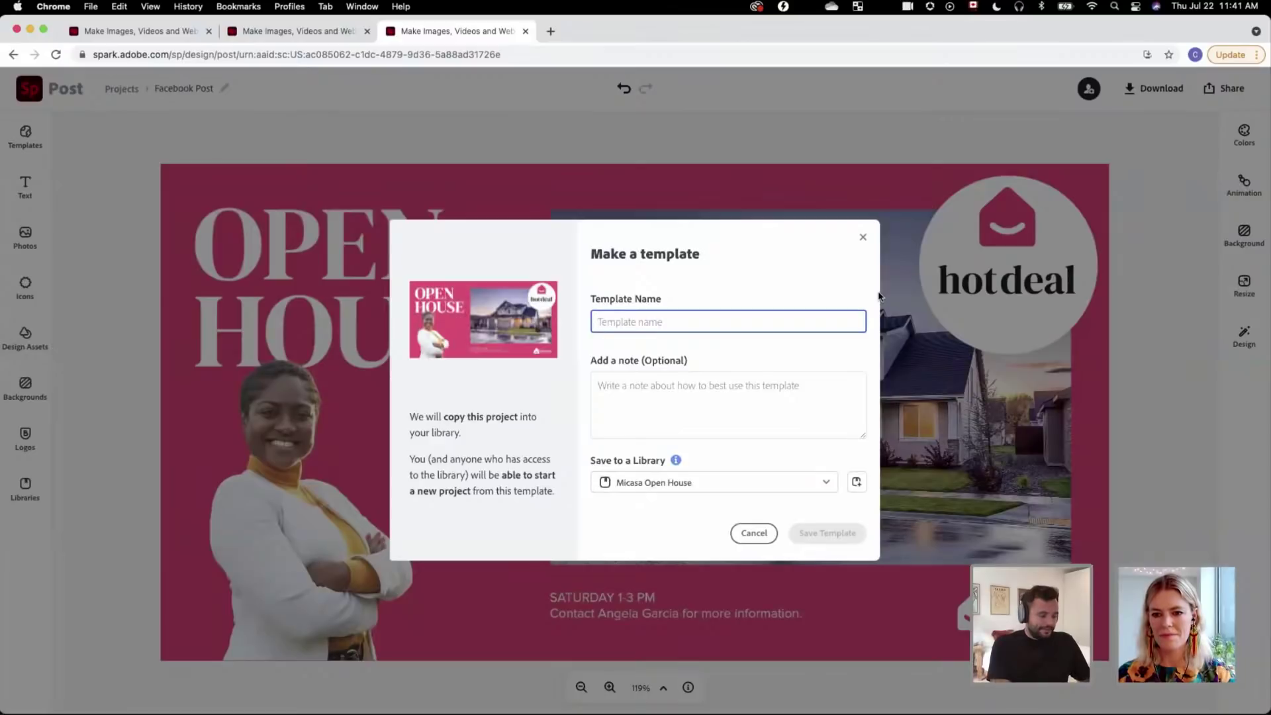
{"action": "type", "text": "Test"}
{"action": "key", "text": "BackSpace"}
{"action": "key", "text": "BackSpace"}
{"action": "key", "text": "BackSpace"}
{"action": "key", "text": "BackSpace"}
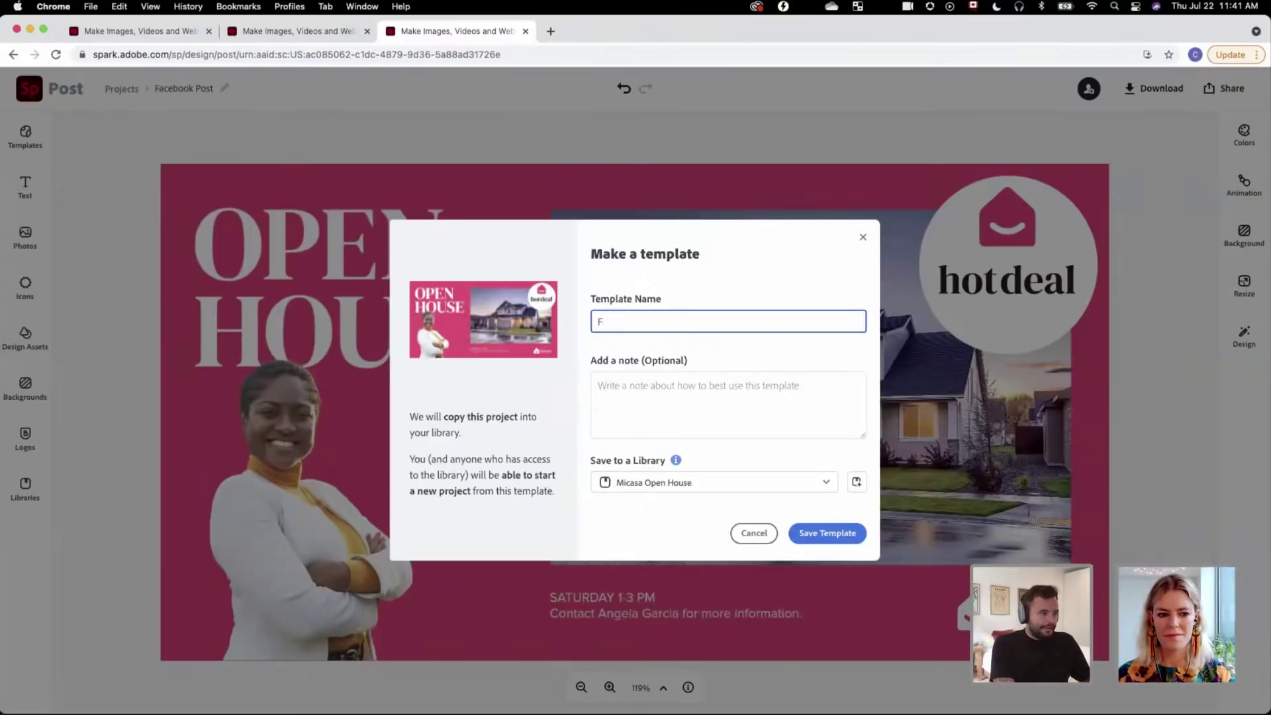
{"action": "type", "text": "Open Ho"}
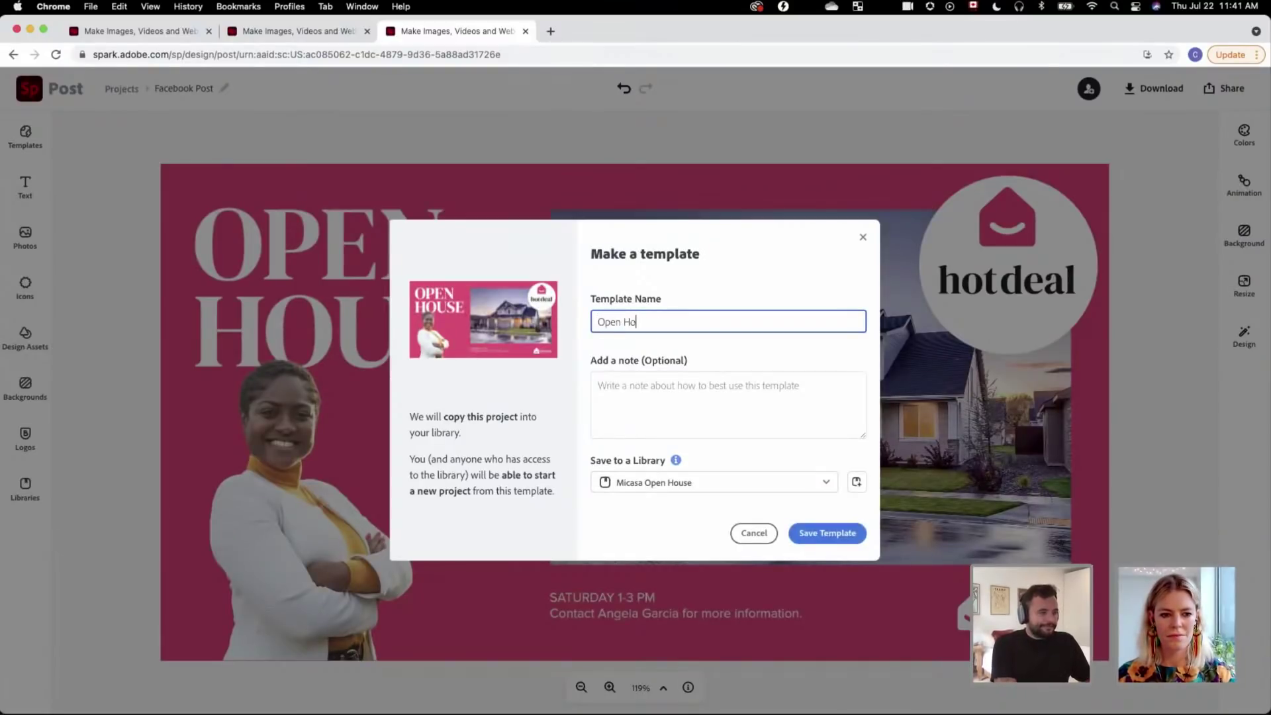
{"action": "type", "text": "use"}
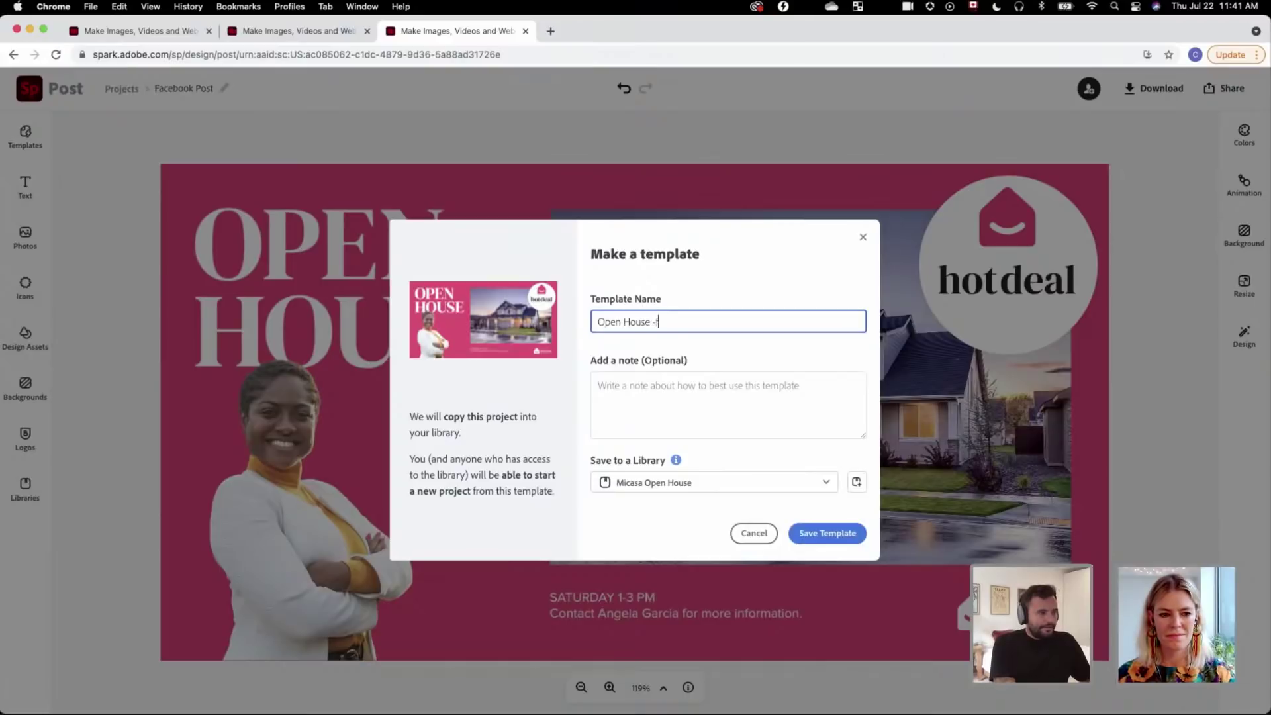
{"action": "type", "text": " - Fac"}
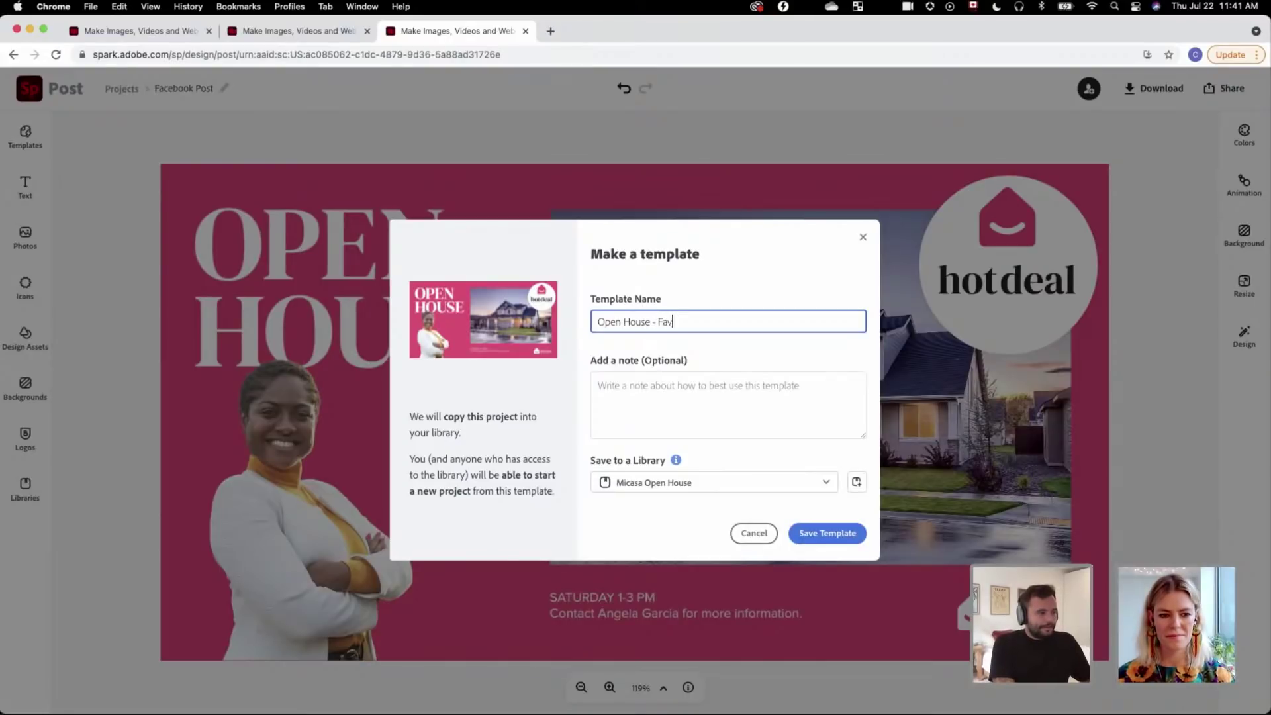
{"action": "type", "text": "ebook Post"}
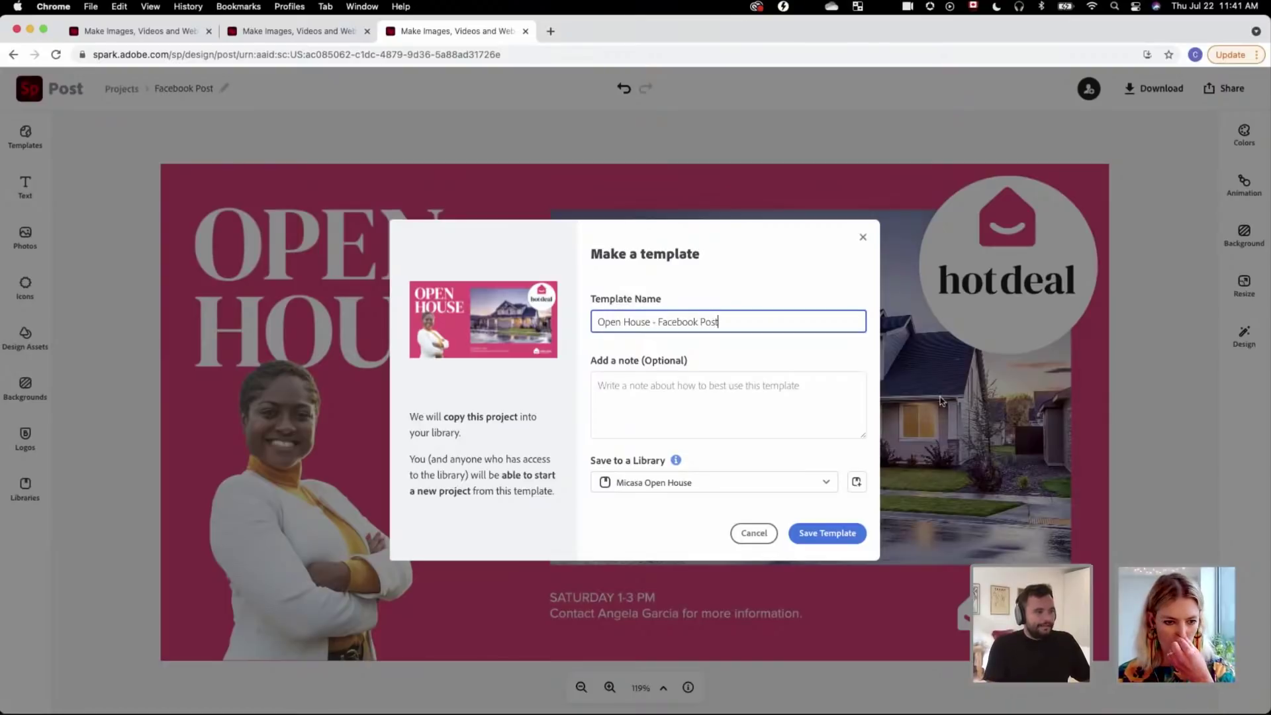
Step: Add the note 'Simply swap content with yours. please don't touch the logo or colors' and save the template
{"action": "left_click", "coordinate": [768, 406]}
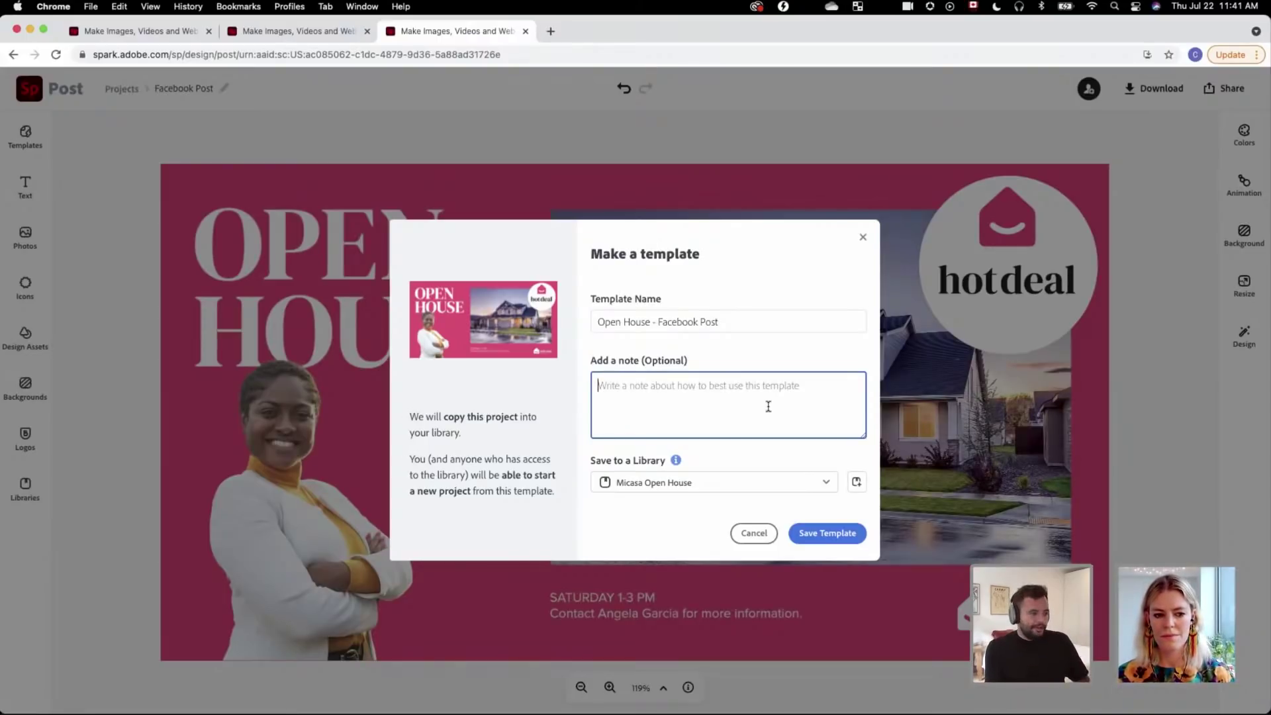
{"action": "type", "text": "Simply"}
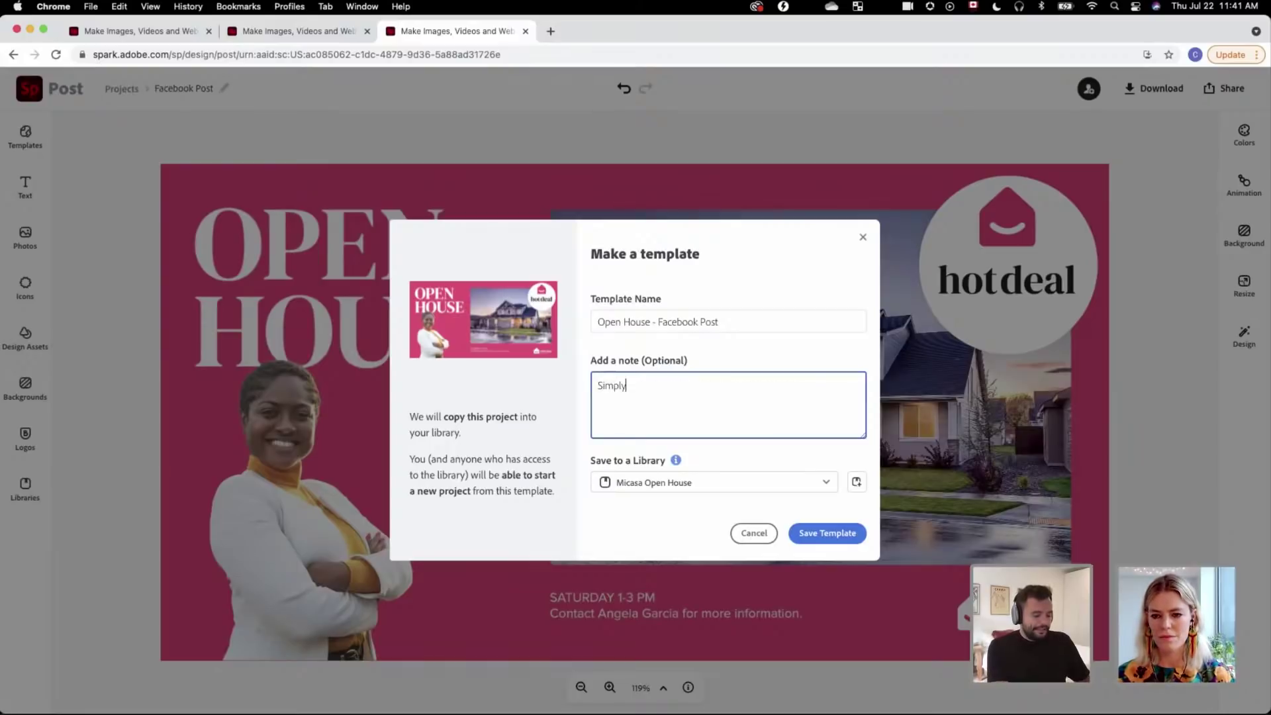
{"action": "type", "text": " swap"}
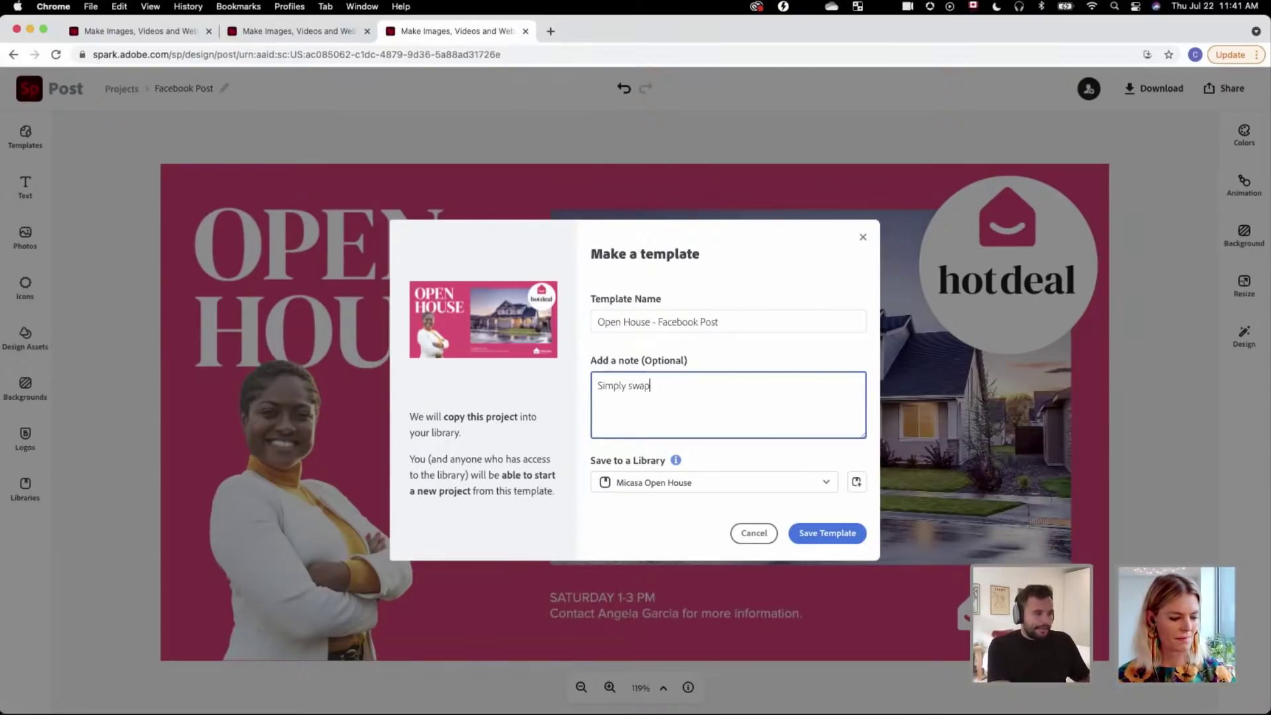
{"action": "type", "text": " content with yours."}
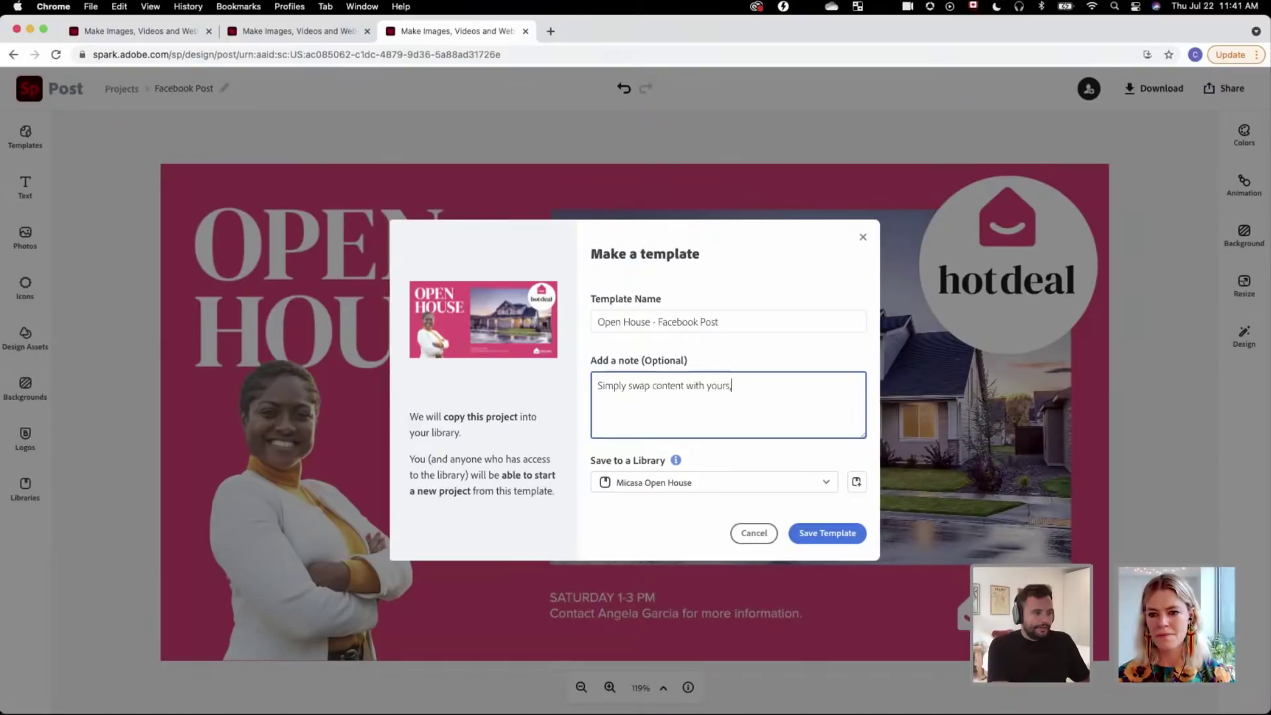
{"action": "type", "text": " please do"}
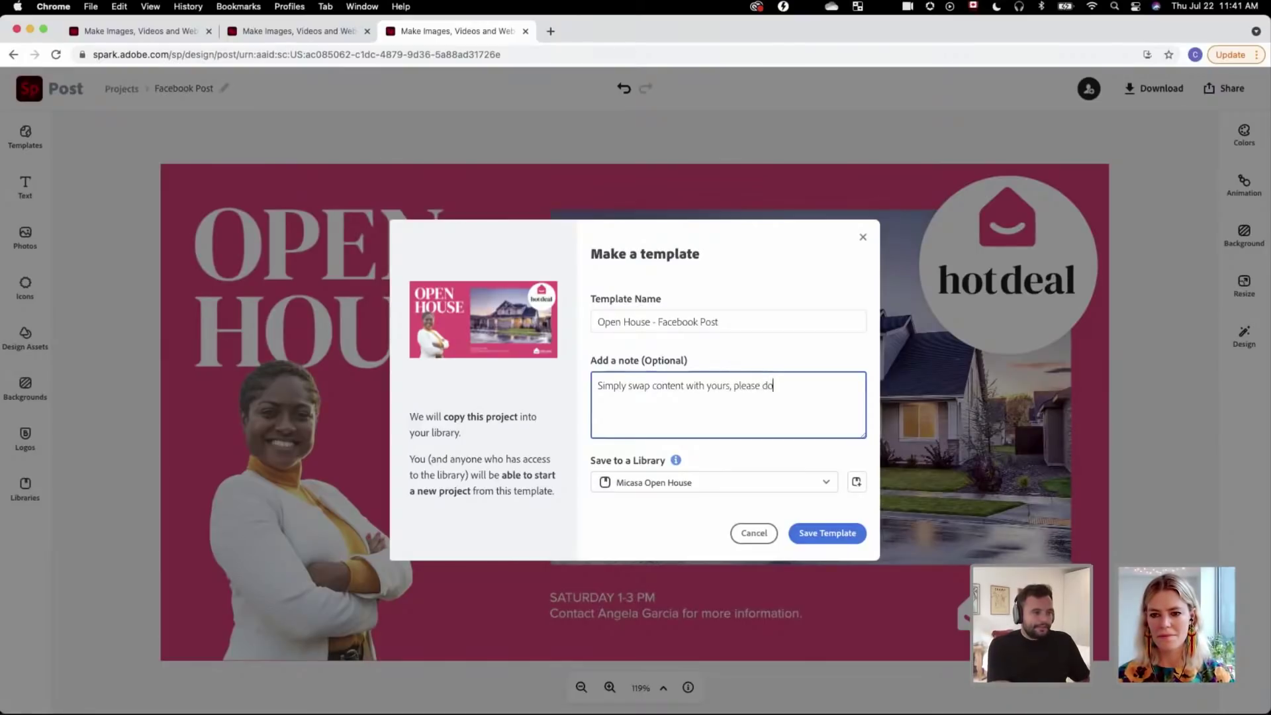
{"action": "type", "text": "n't touch th"}
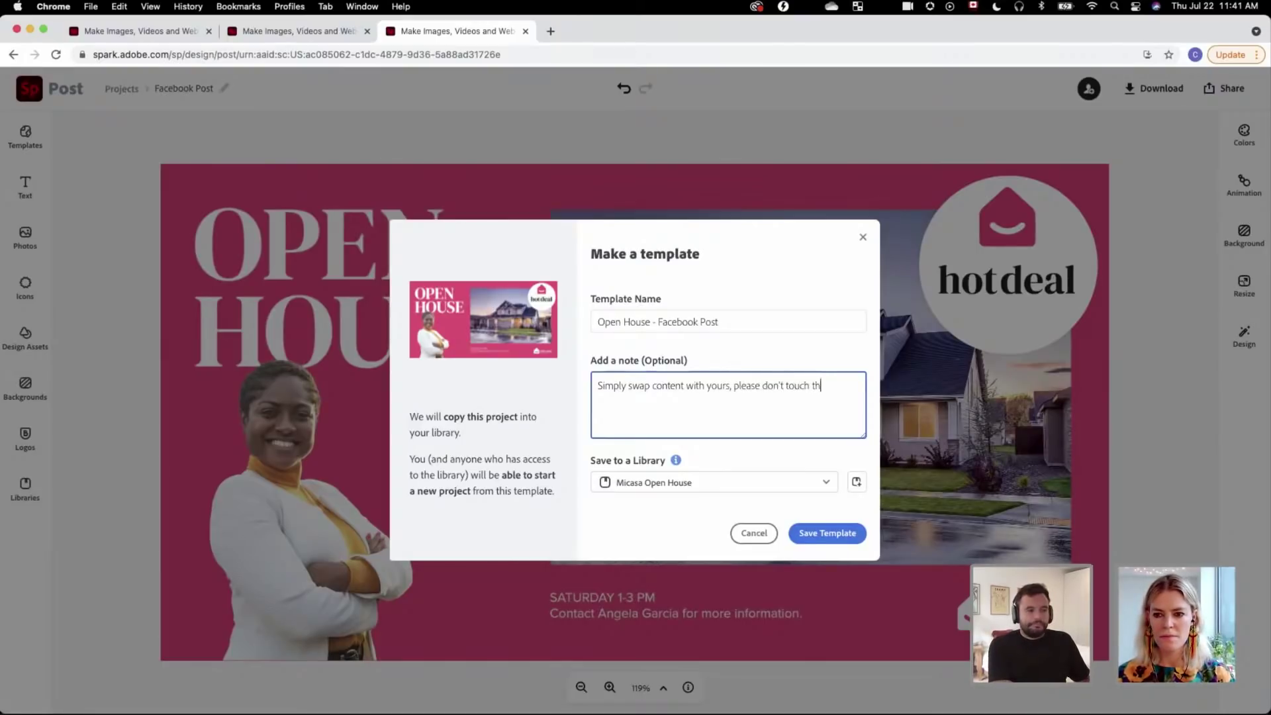
{"action": "type", "text": "e logo or c"}
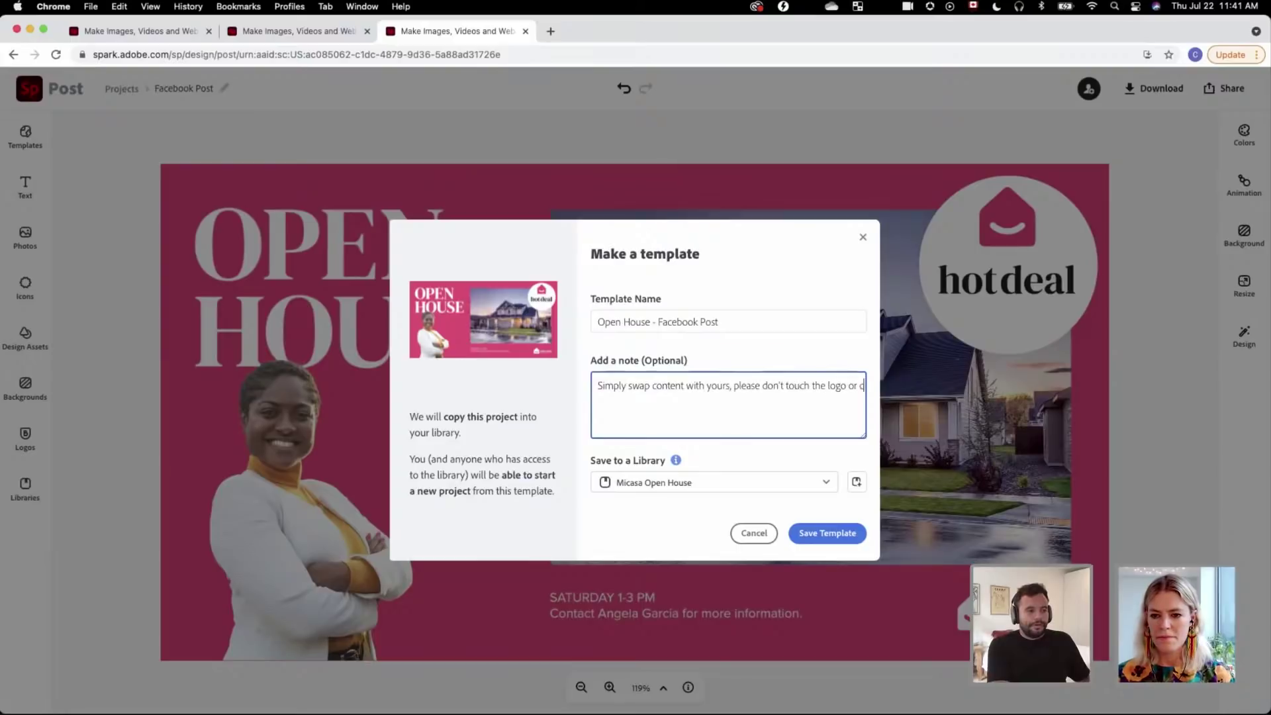
{"action": "type", "text": "olors. "}
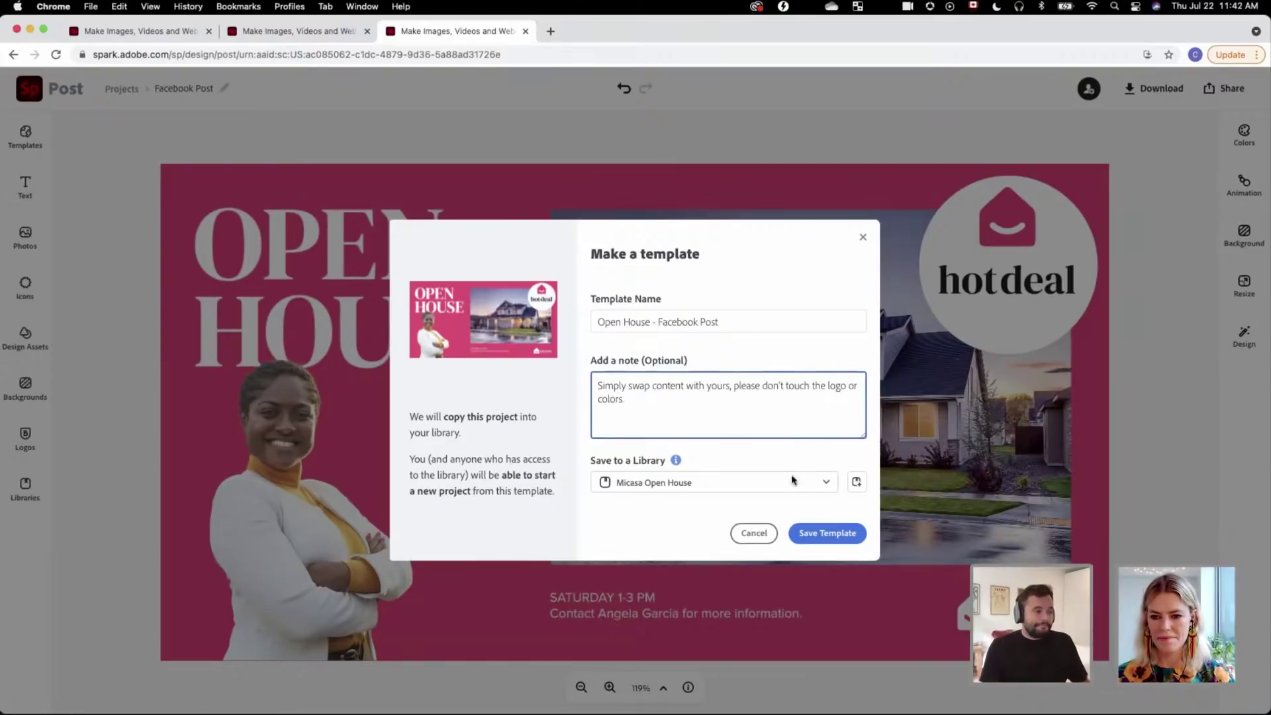
{"action": "type", "text": "Use "}
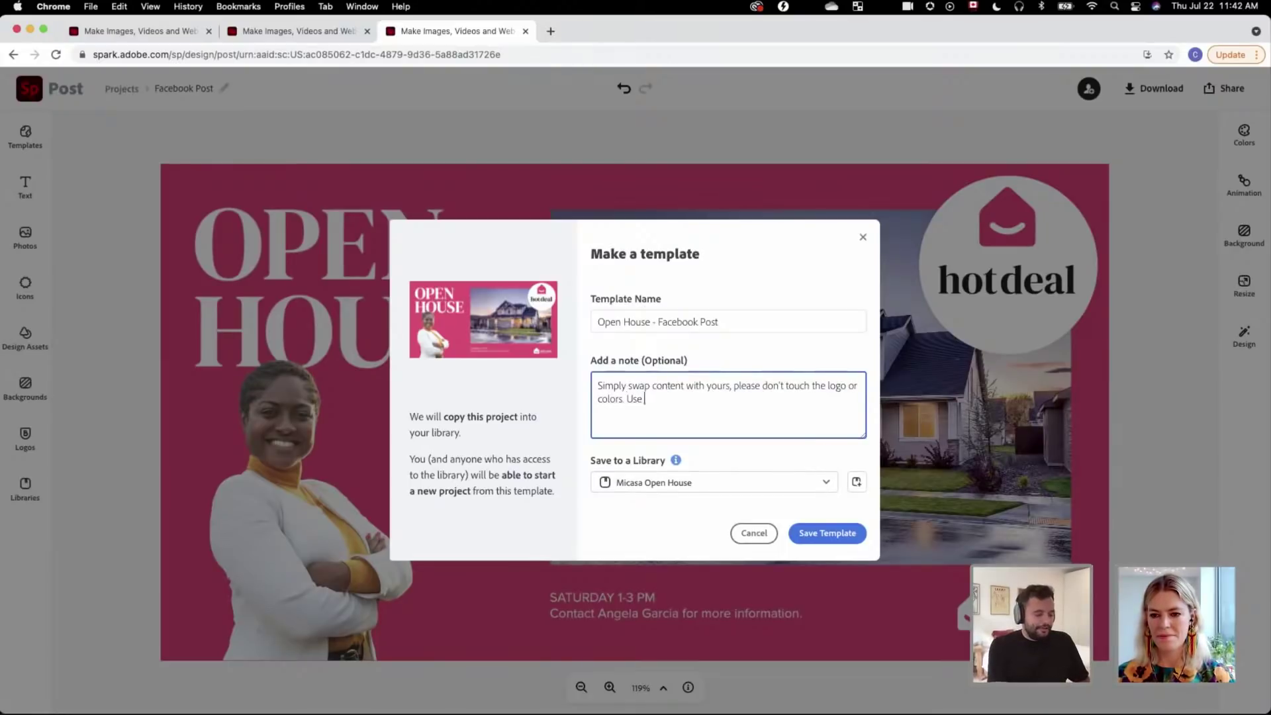
{"action": "type", "text": "for Facebook "}
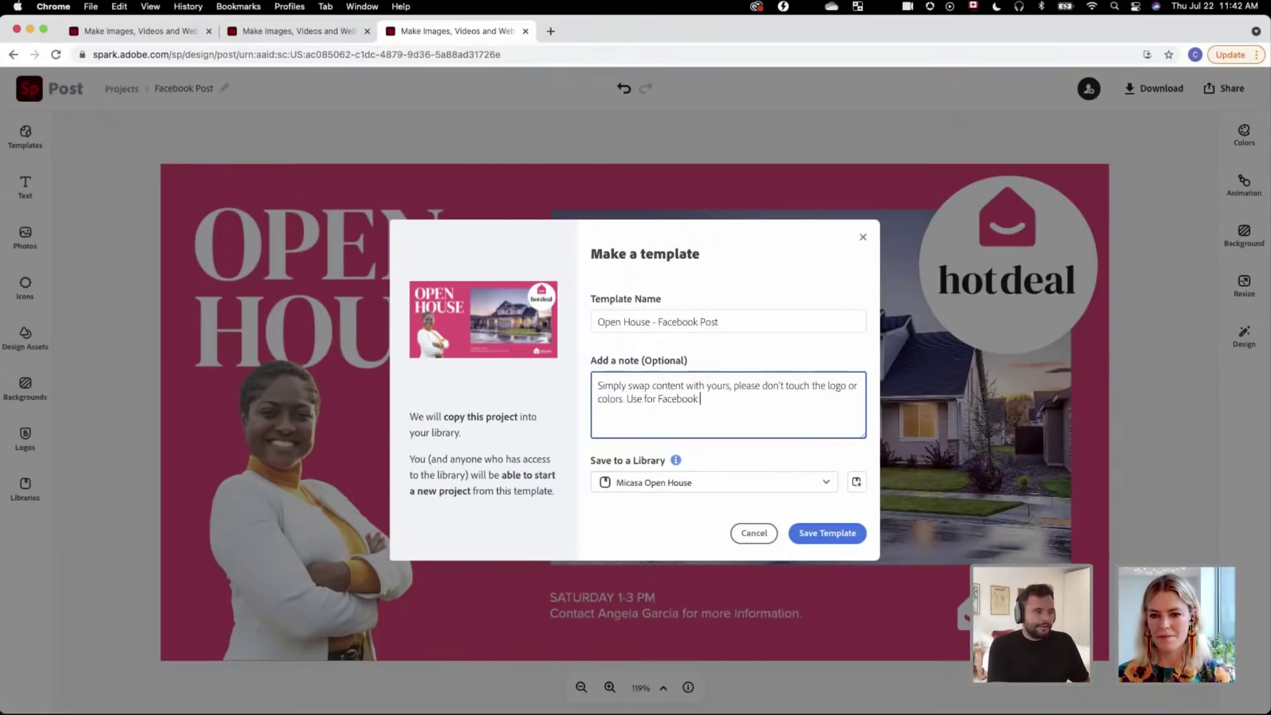
{"action": "type", "text": "promo"}
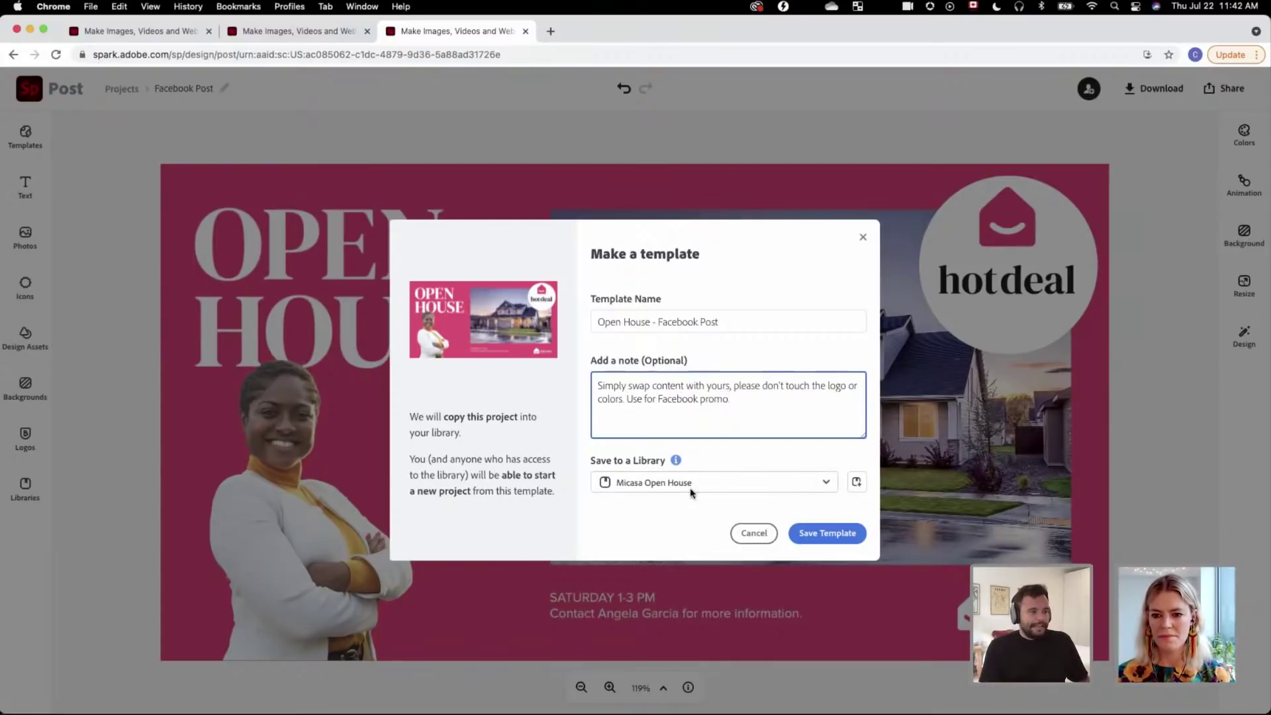
{"action": "left_click", "coordinate": [823, 533]}
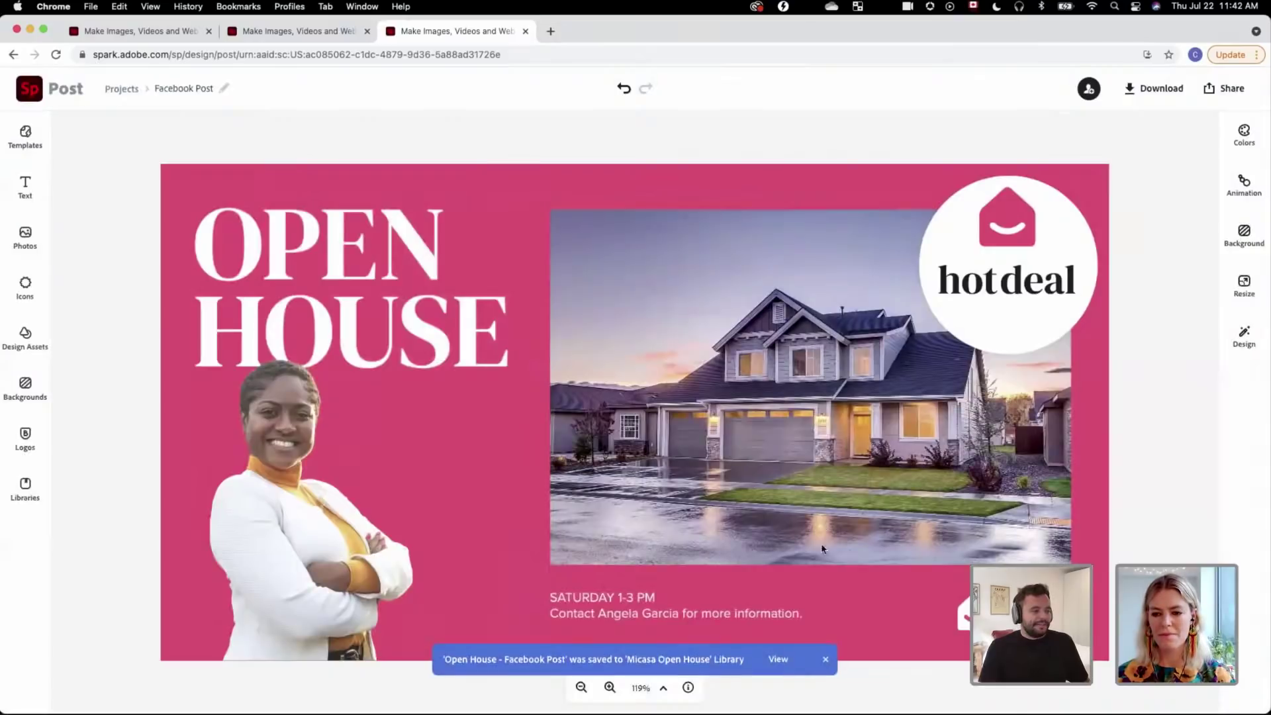
Step: Dismiss the saved notice and open invitations for the Micasa Open House library
{"action": "left_click", "coordinate": [825, 660]}
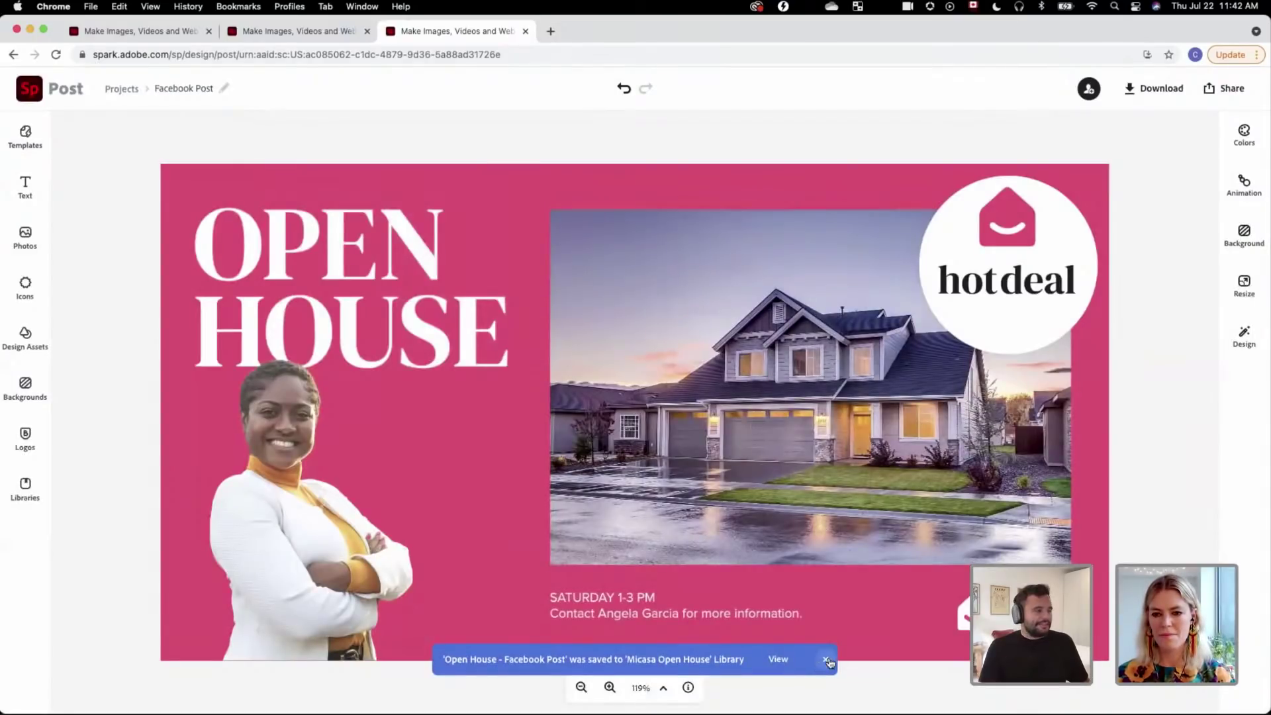
{"action": "left_click", "coordinate": [25, 488]}
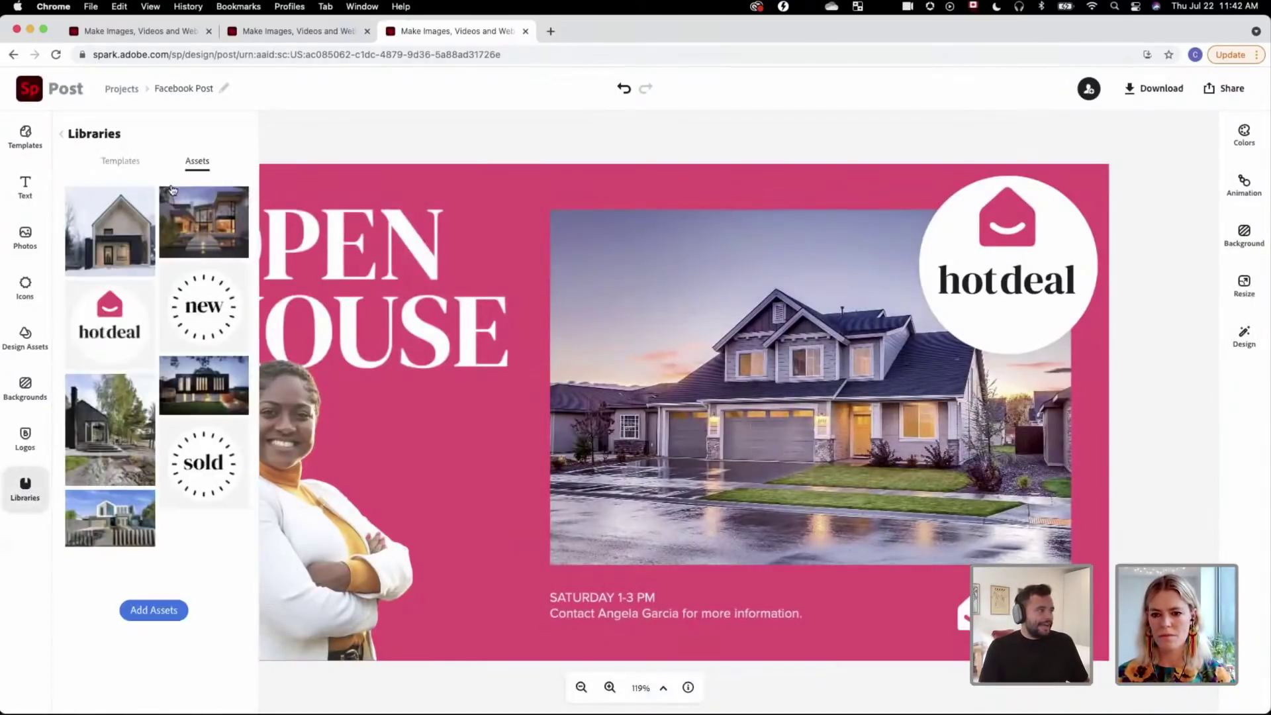
{"action": "left_click", "coordinate": [60, 135]}
{"action": "left_click", "coordinate": [240, 133]}
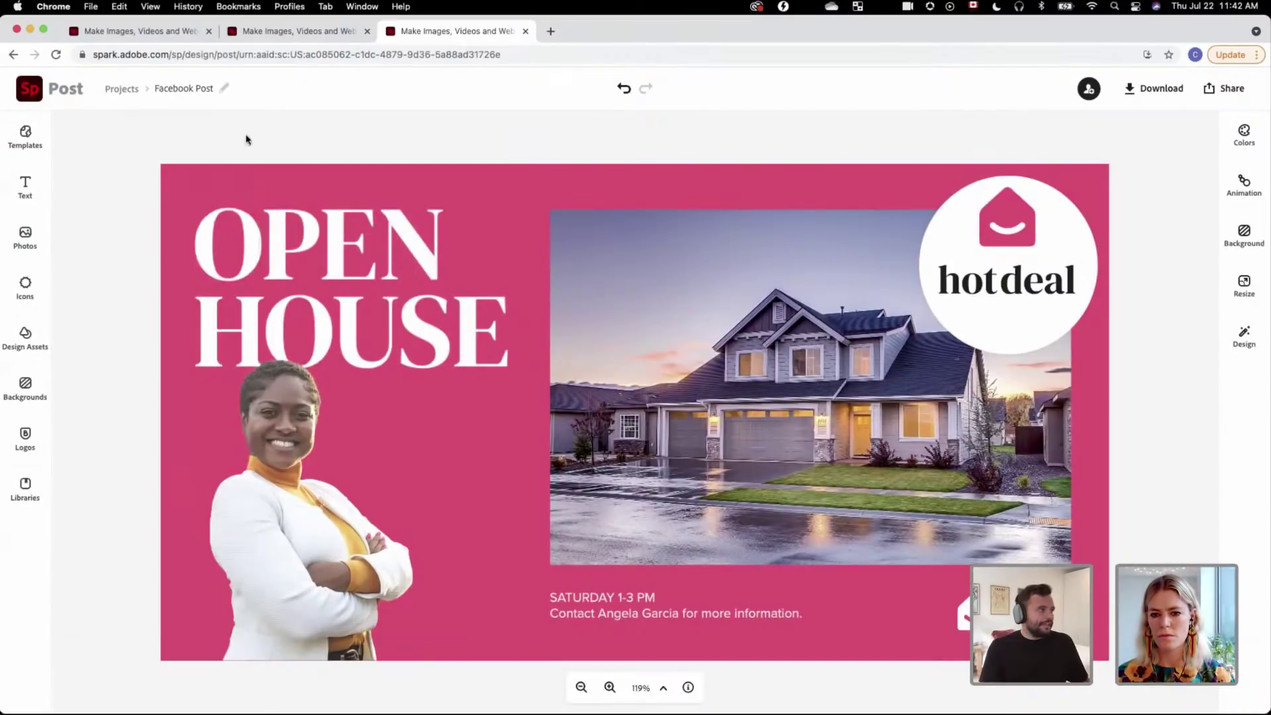
{"action": "left_click", "coordinate": [30, 489]}
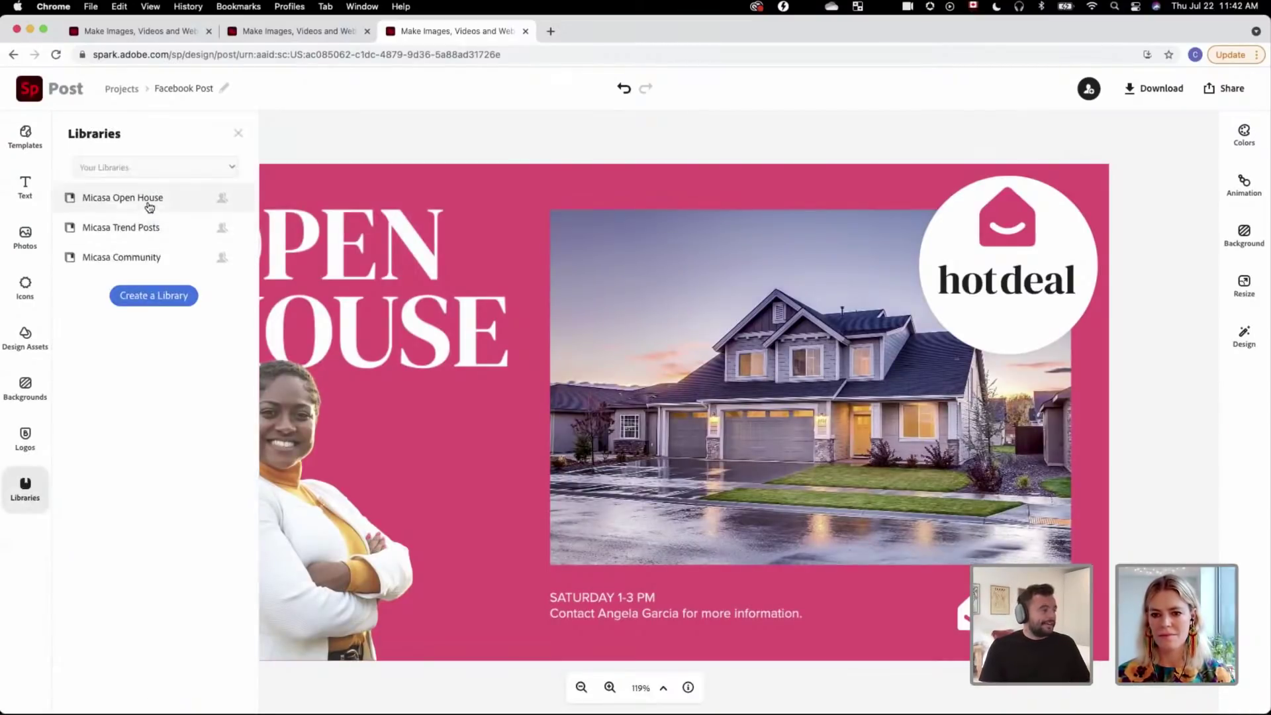
{"action": "left_click", "coordinate": [172, 205]}
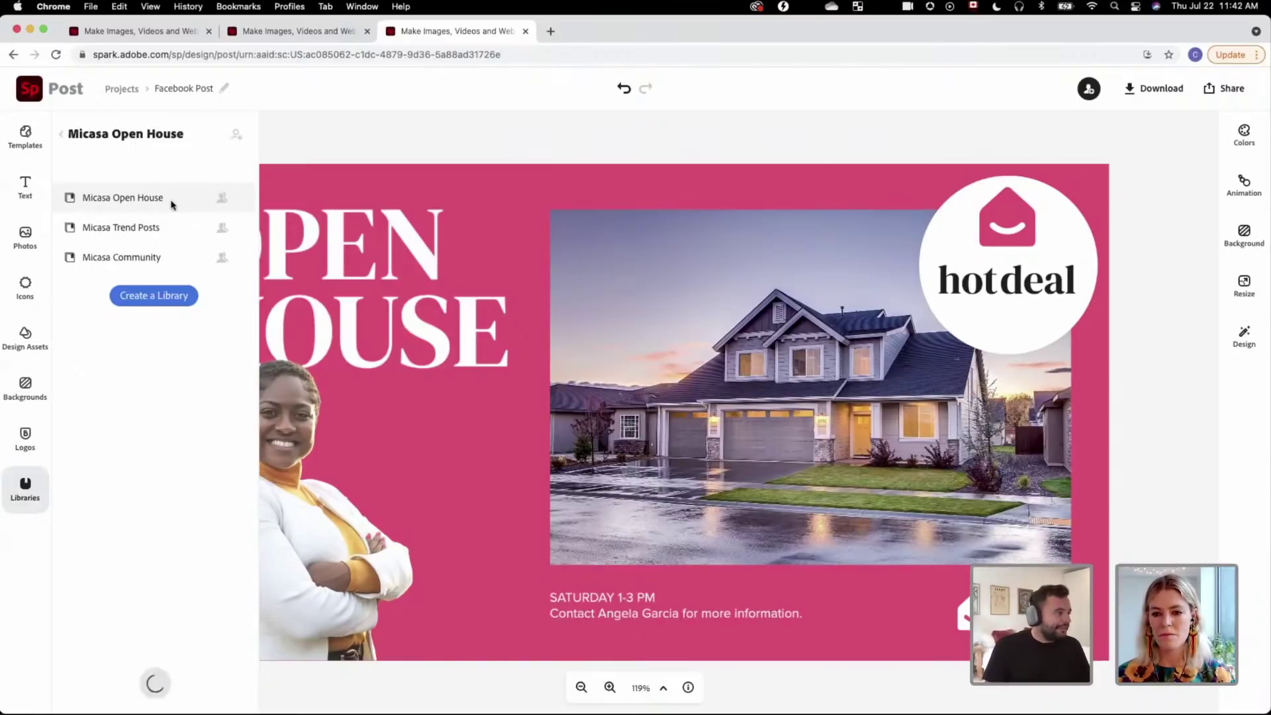
{"action": "left_click", "coordinate": [236, 140]}
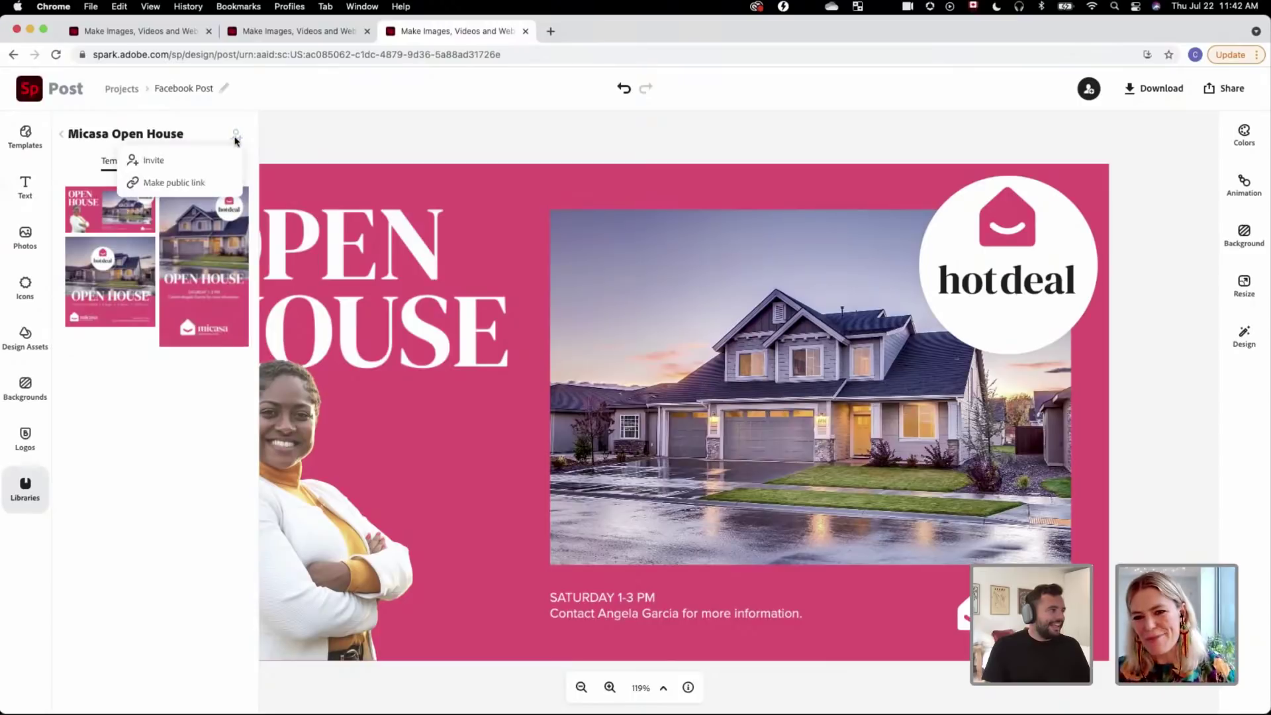
{"action": "left_click", "coordinate": [201, 161]}
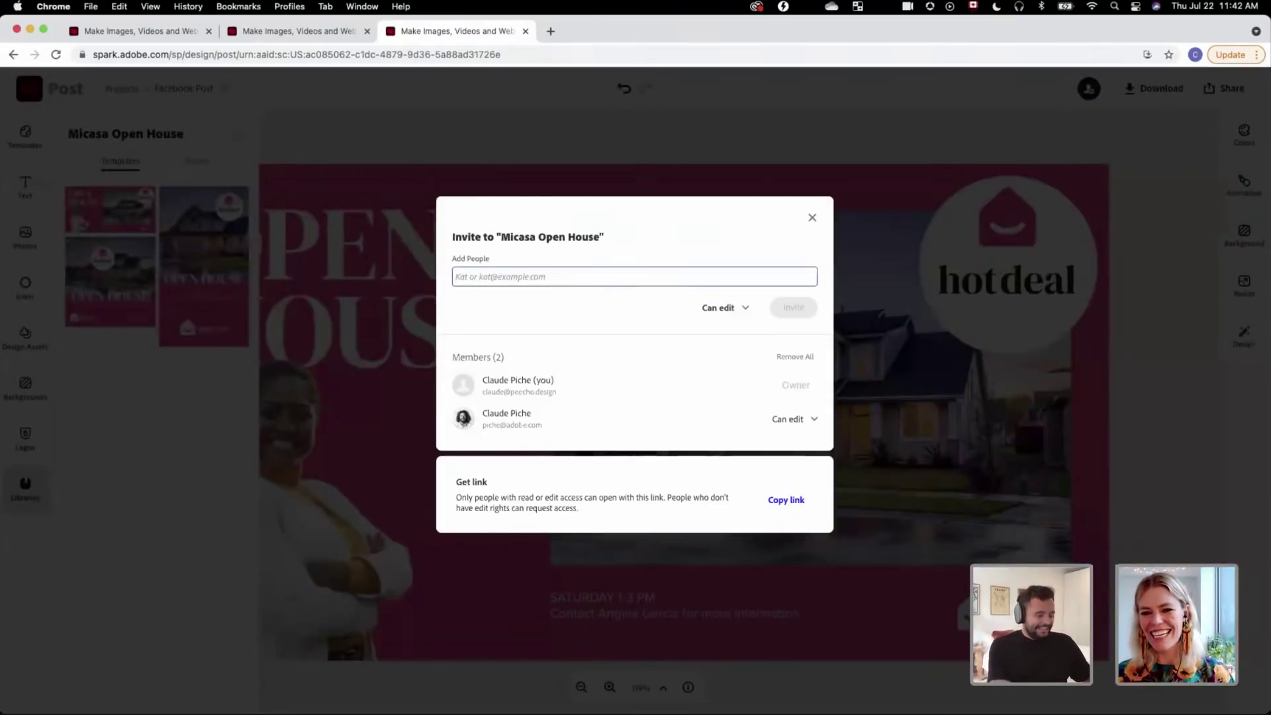
Step: Invite the agent as Can view with the message 'Here's some templates for your open house'
{"action": "type", "text": "mica"}
{"action": "key", "text": "Return"}
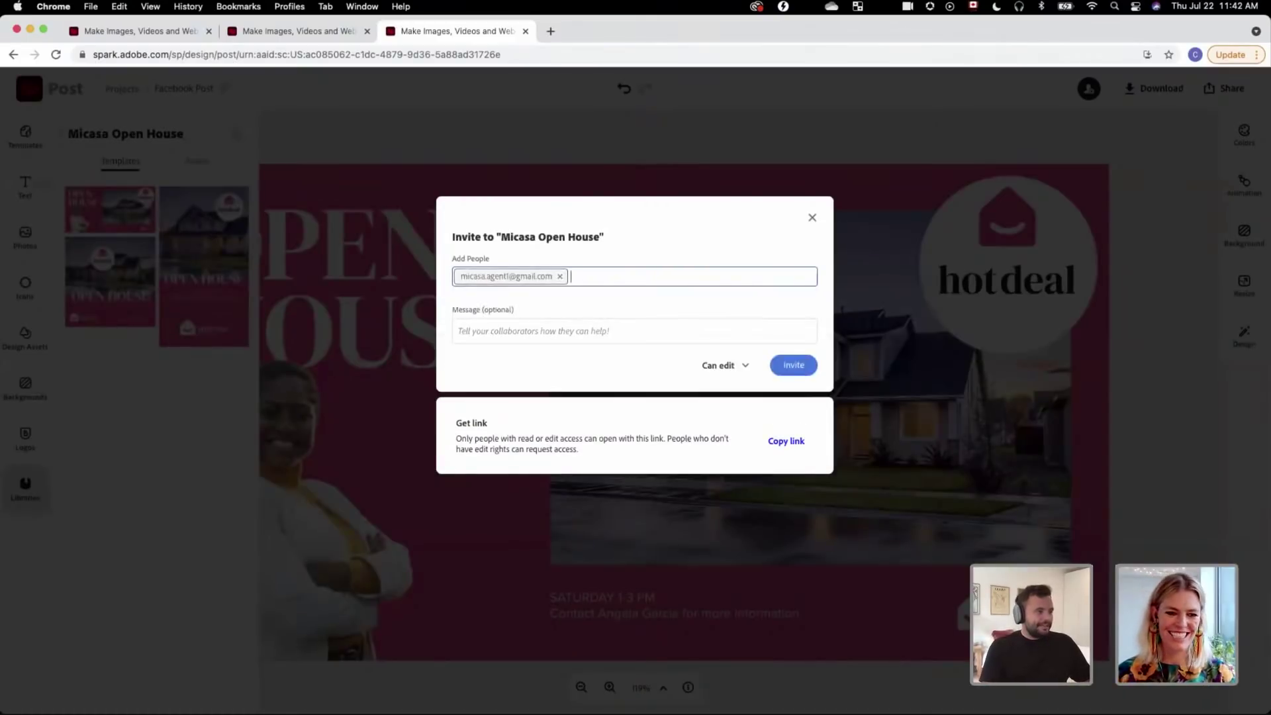
{"action": "left_click", "coordinate": [458, 331]}
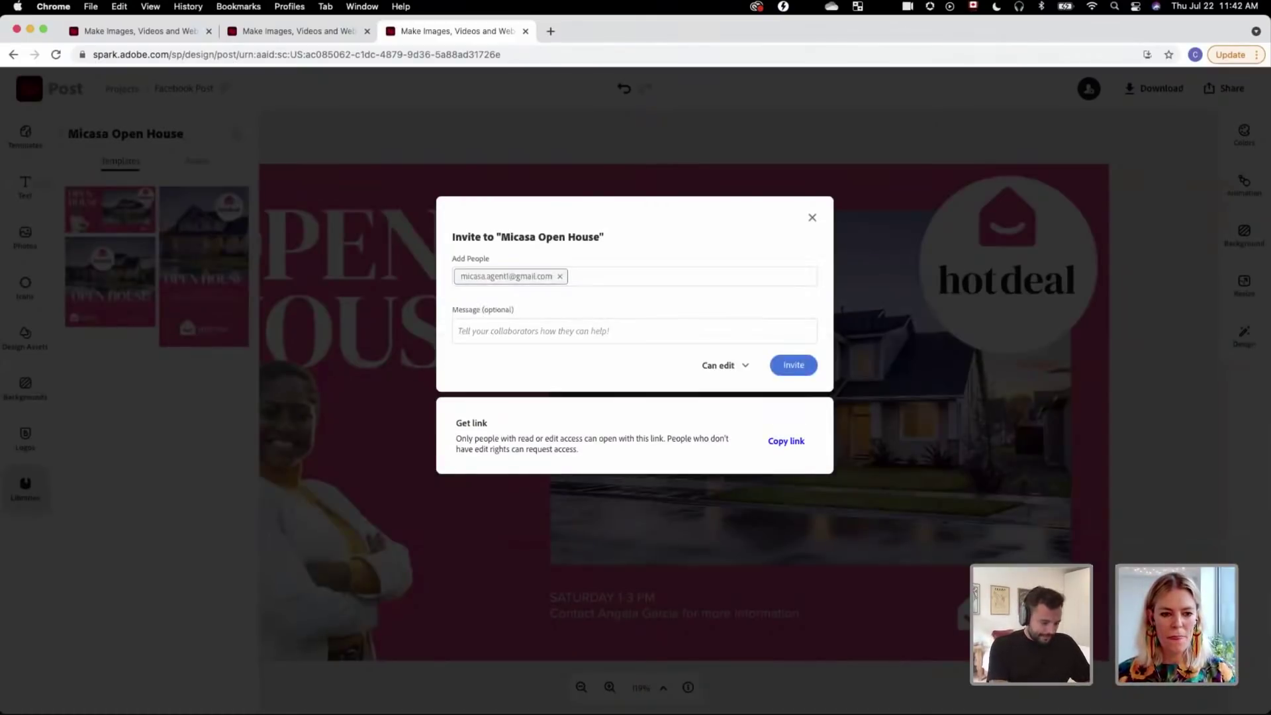
{"action": "type", "text": "L"}
{"action": "key", "text": "BackSpace"}
{"action": "type", "text": "Here"}
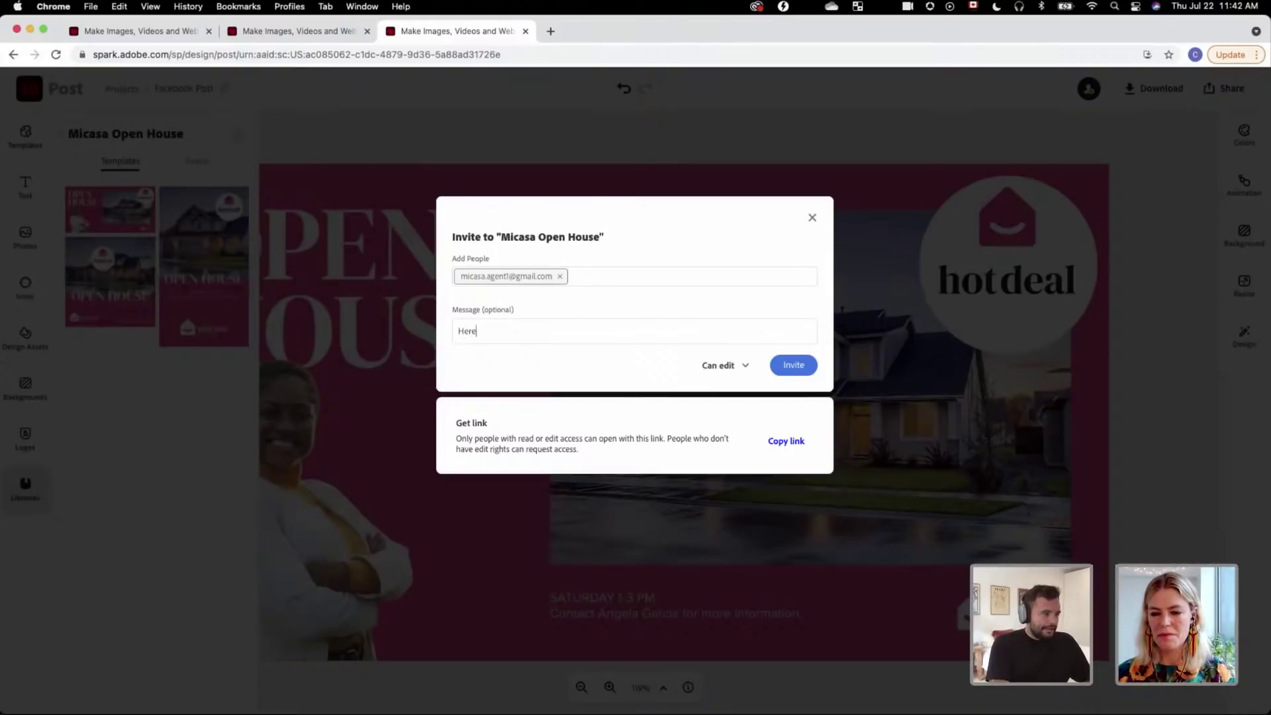
{"action": "type", "text": "'s some templ"}
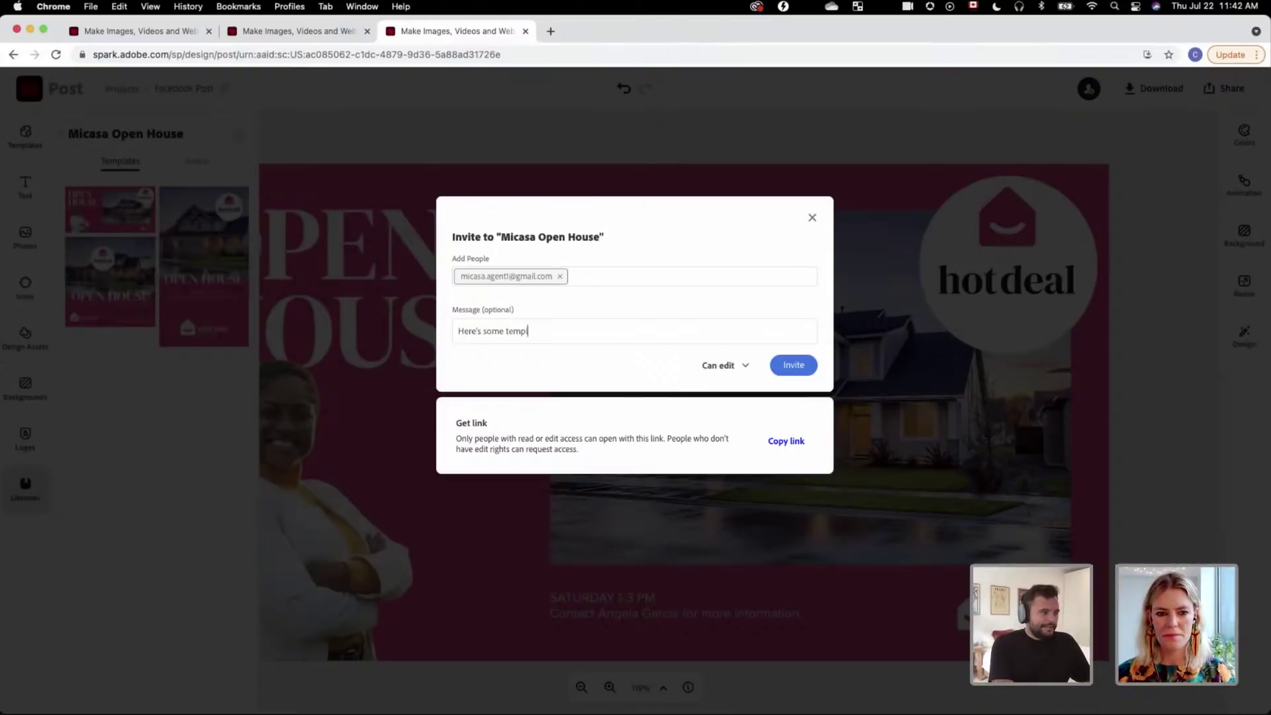
{"action": "type", "text": "ates for your o"}
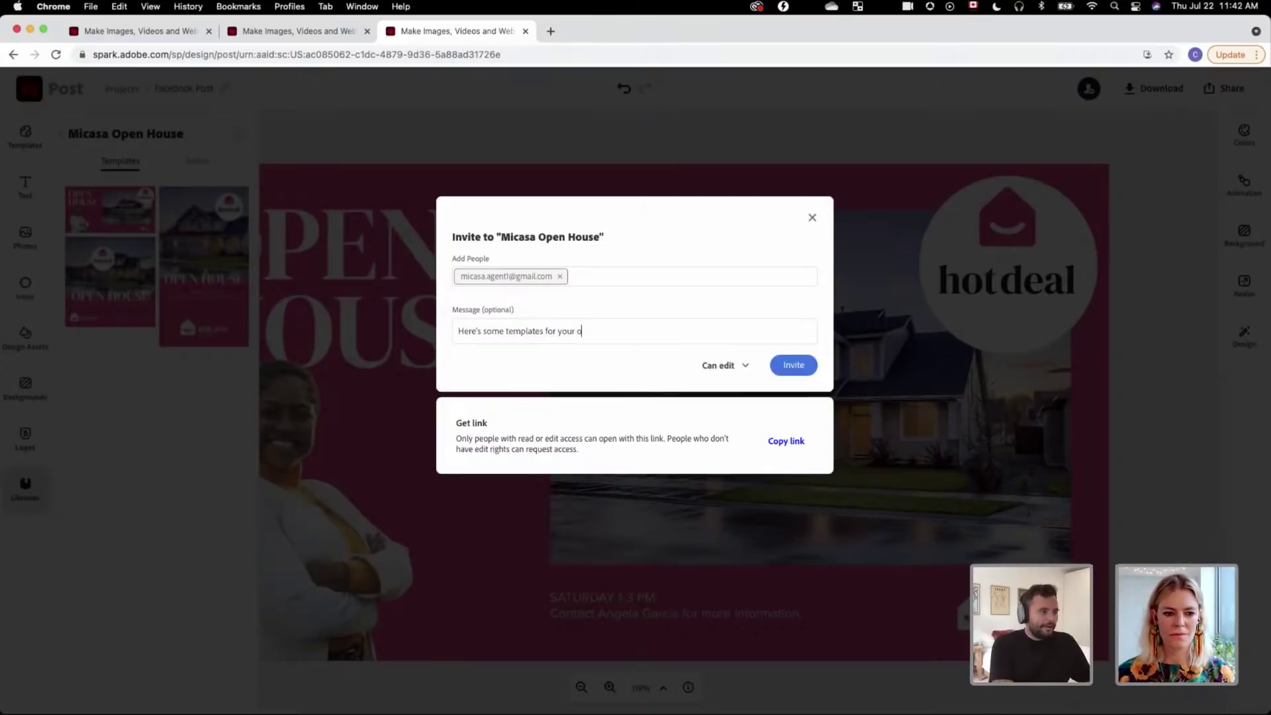
{"action": "type", "text": "pen house."}
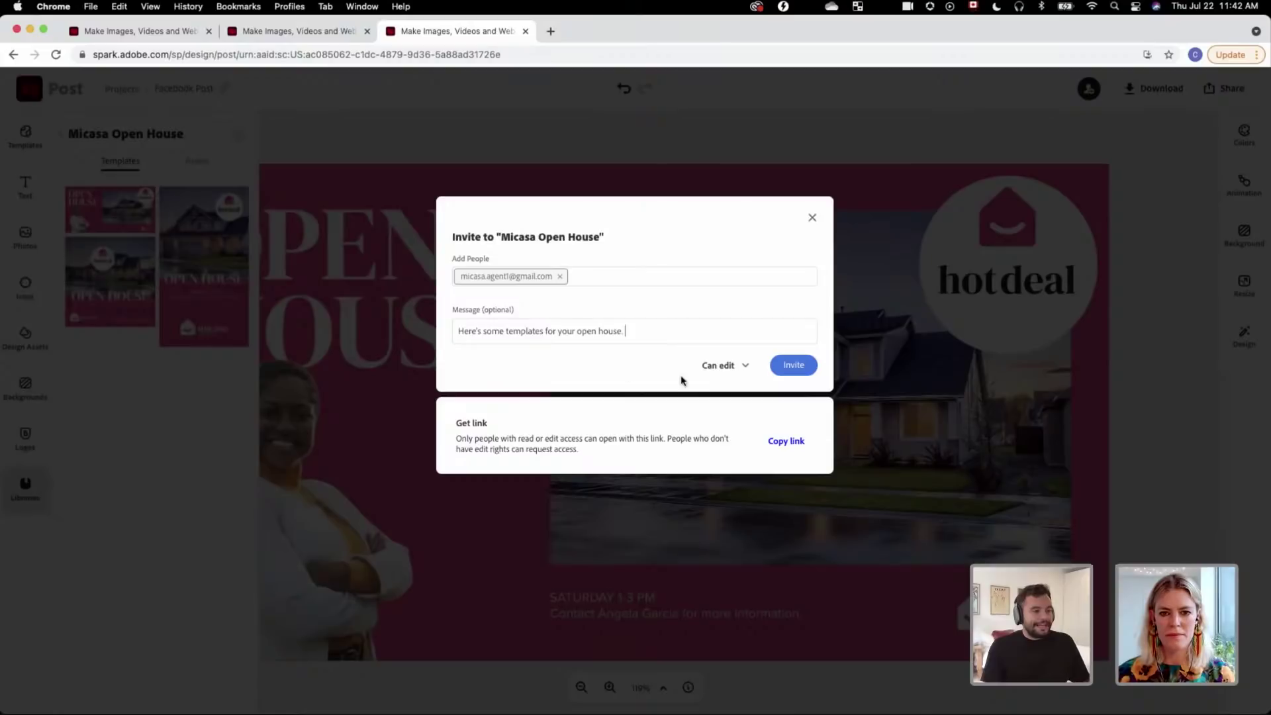
{"action": "left_click", "coordinate": [715, 371]}
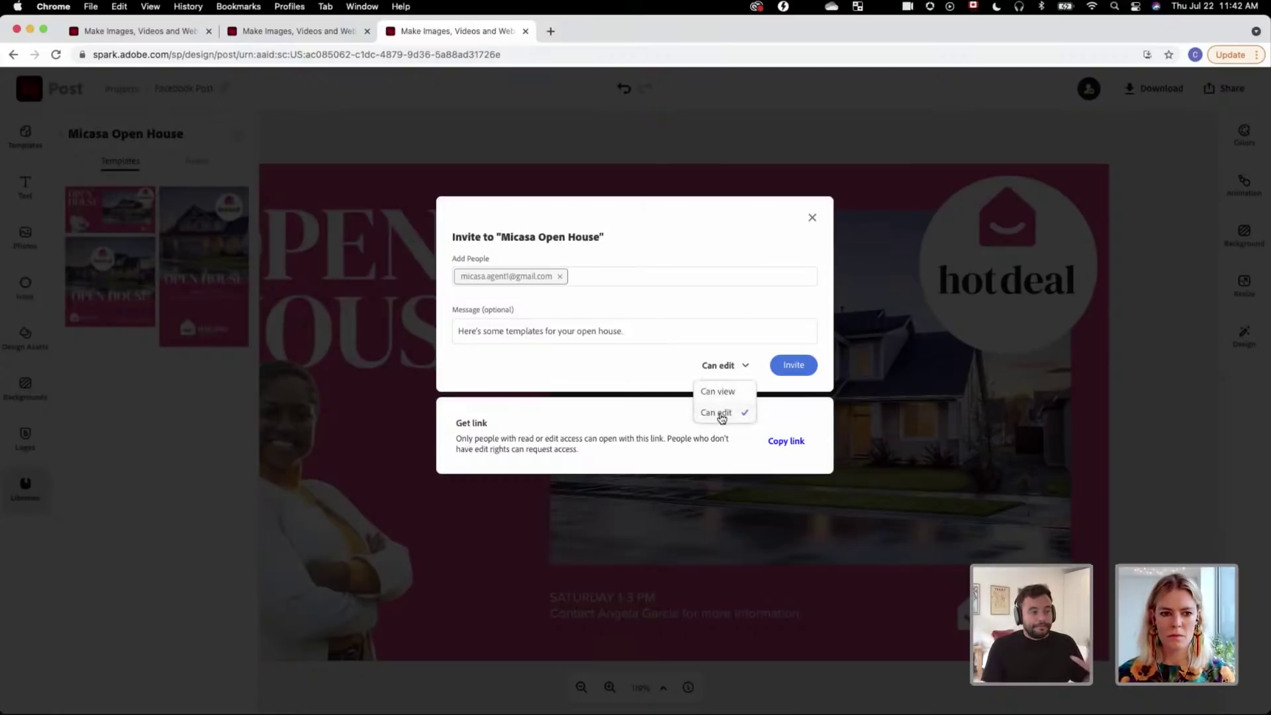
{"action": "left_click", "coordinate": [724, 392]}
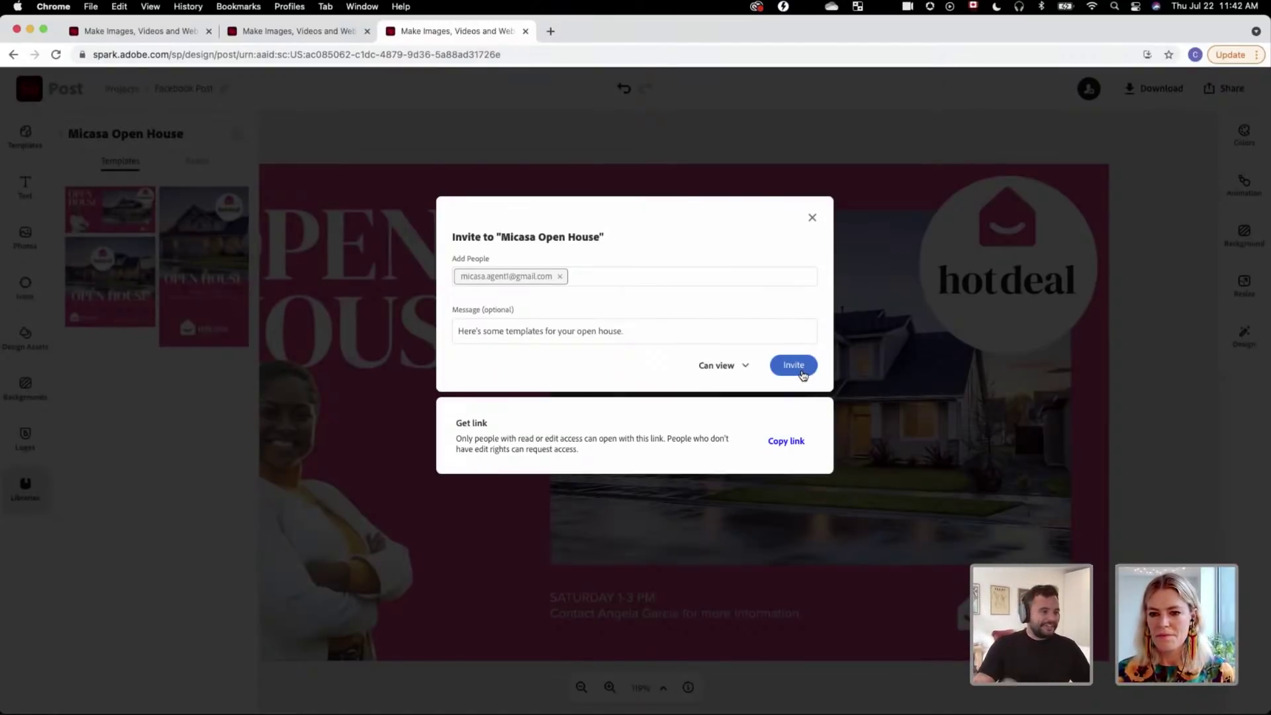
{"action": "left_click", "coordinate": [801, 373]}
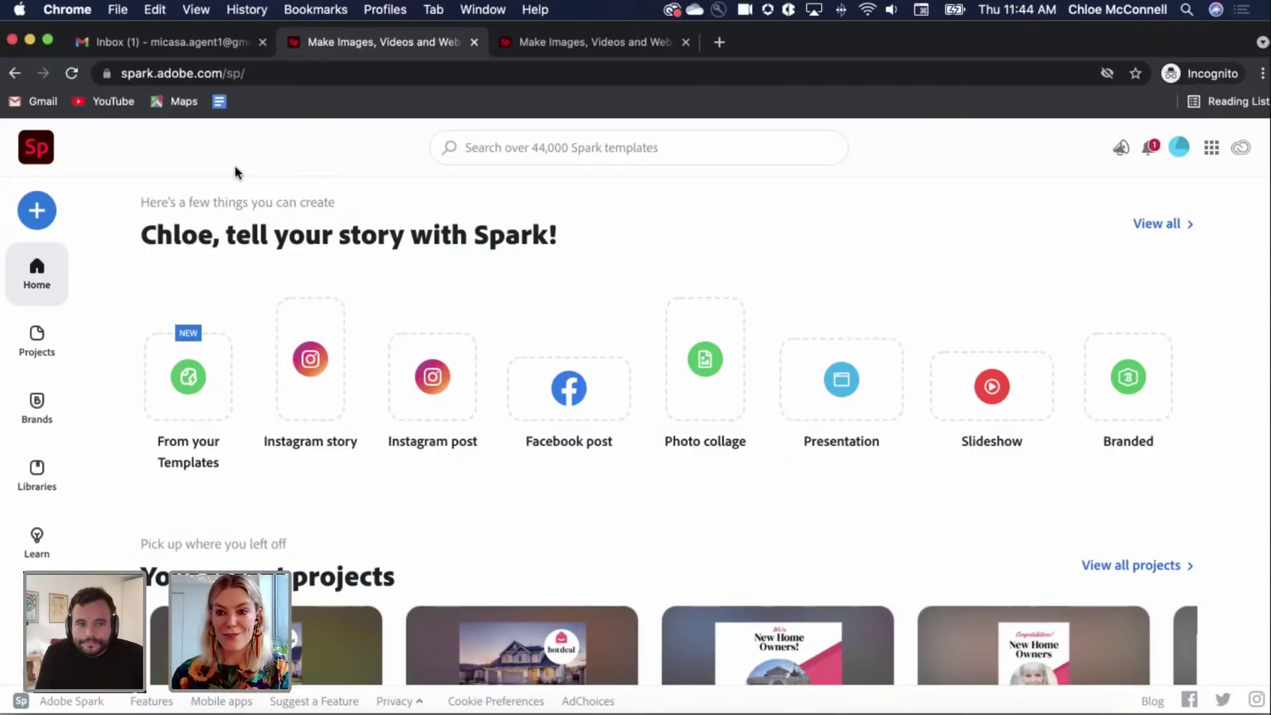
Step: In Gmail, open the Micasa Open House invitation email and accept it with Start Collaborating
{"action": "left_click", "coordinate": [185, 45]}
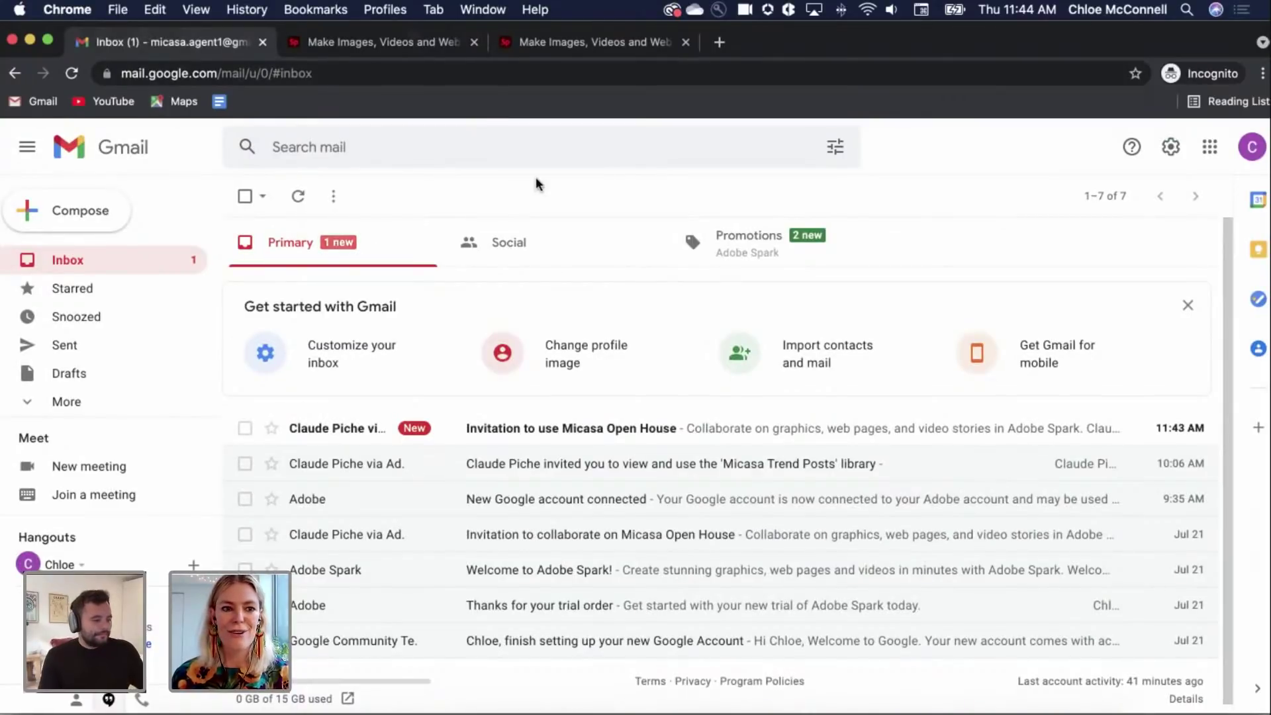
{"action": "left_click", "coordinate": [583, 428]}
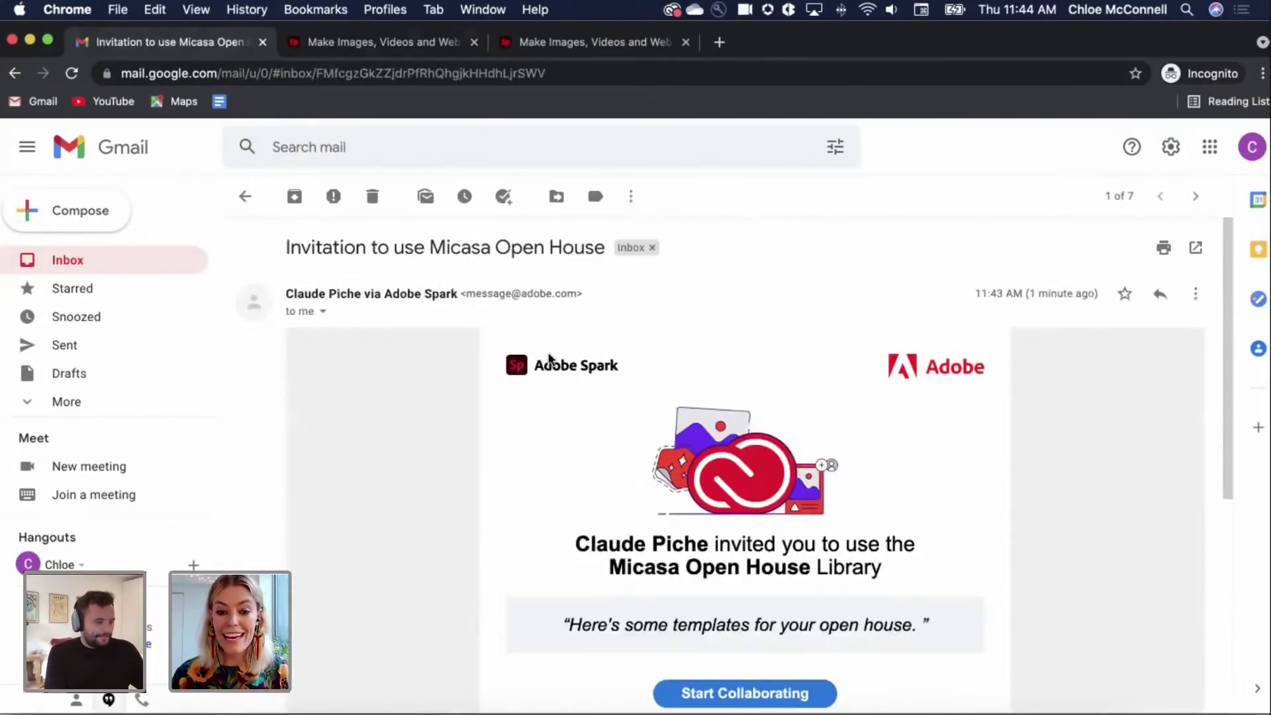
{"action": "scroll", "coordinate": [550, 358], "scroll_direction": "down", "scroll_amount": 5}
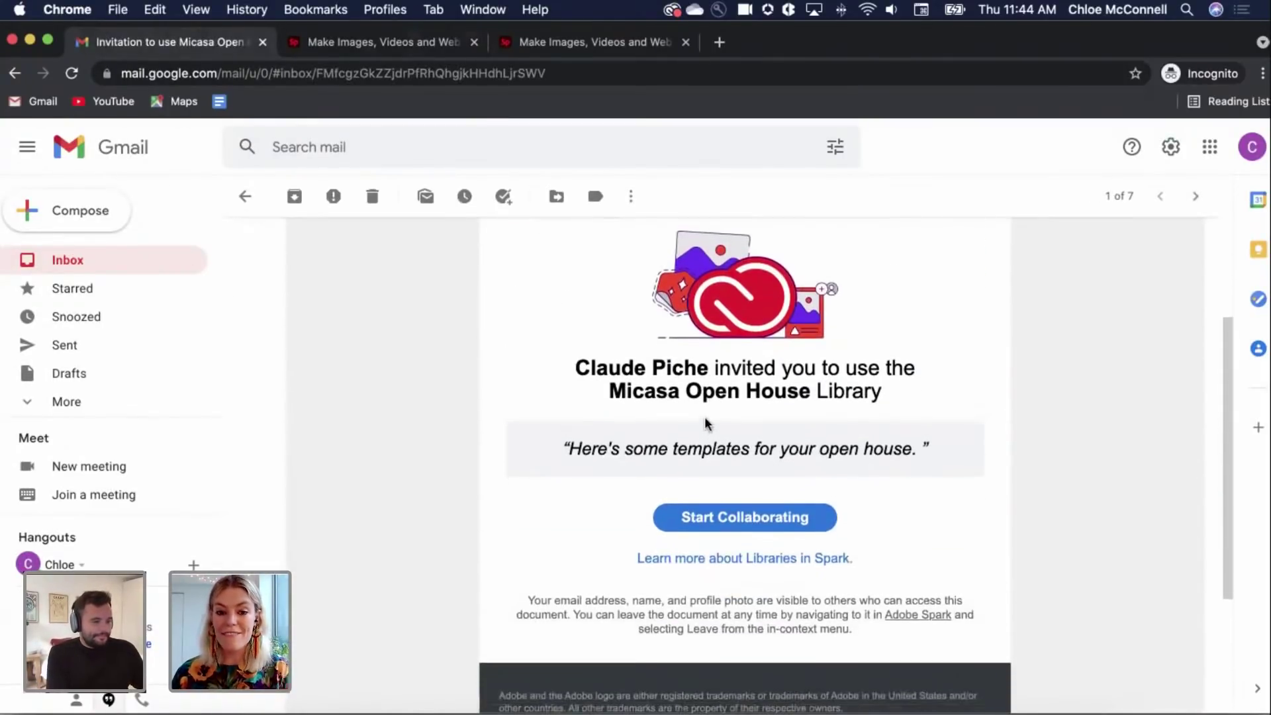
{"action": "left_click", "coordinate": [748, 523]}
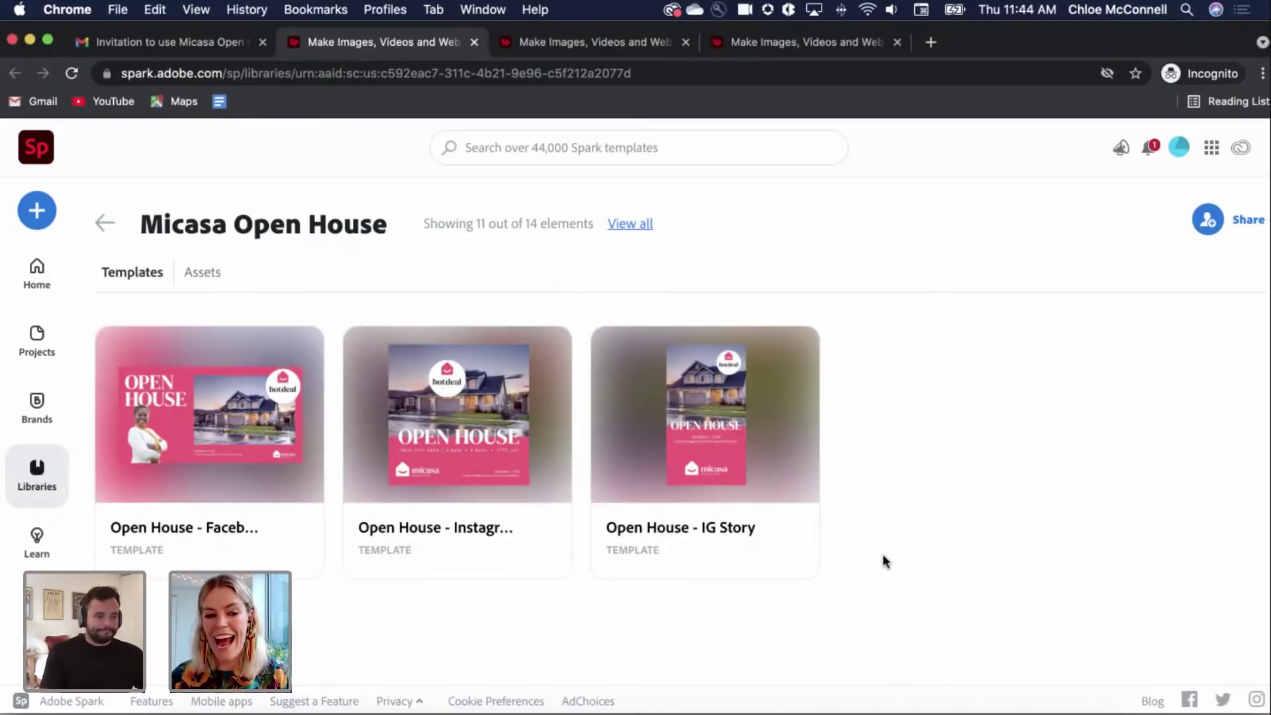
Step: Browse the library's assets, then create a project from the Open House - Facebook Post template
{"action": "left_click", "coordinate": [203, 276]}
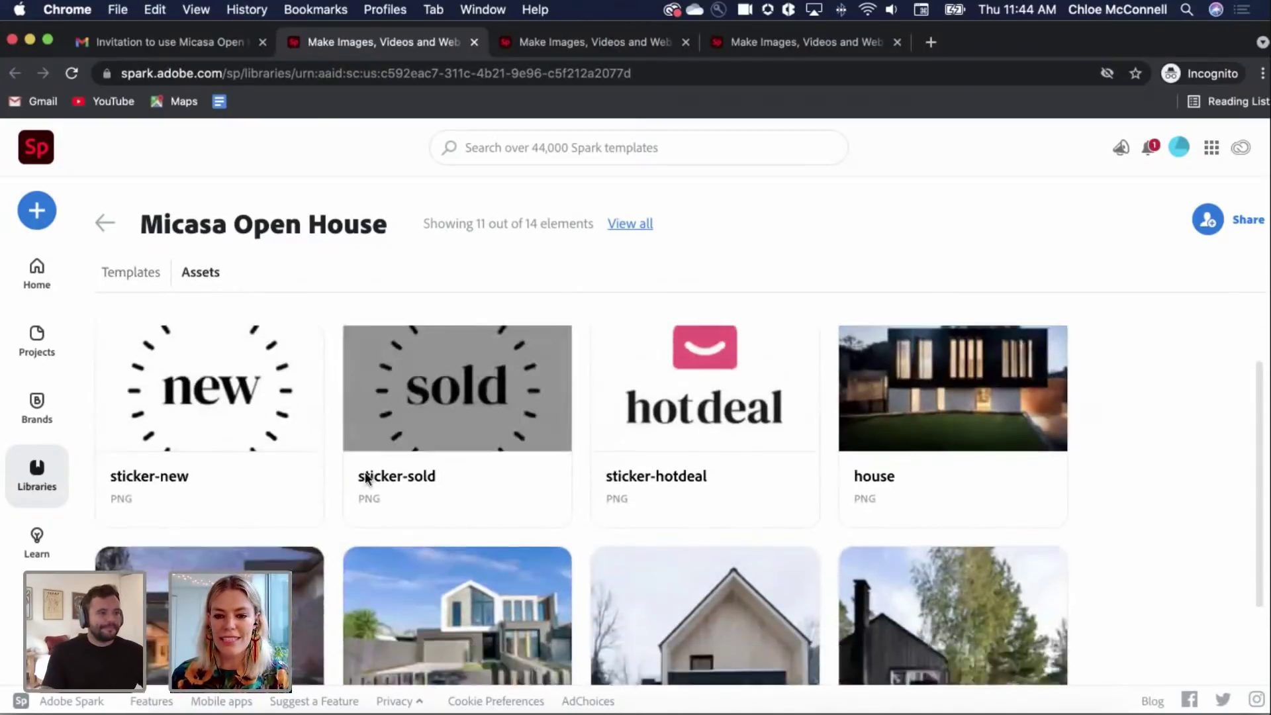
{"action": "scroll", "coordinate": [359, 477], "scroll_direction": "down", "scroll_amount": 3}
{"action": "scroll", "coordinate": [359, 478], "scroll_direction": "up", "scroll_amount": 3}
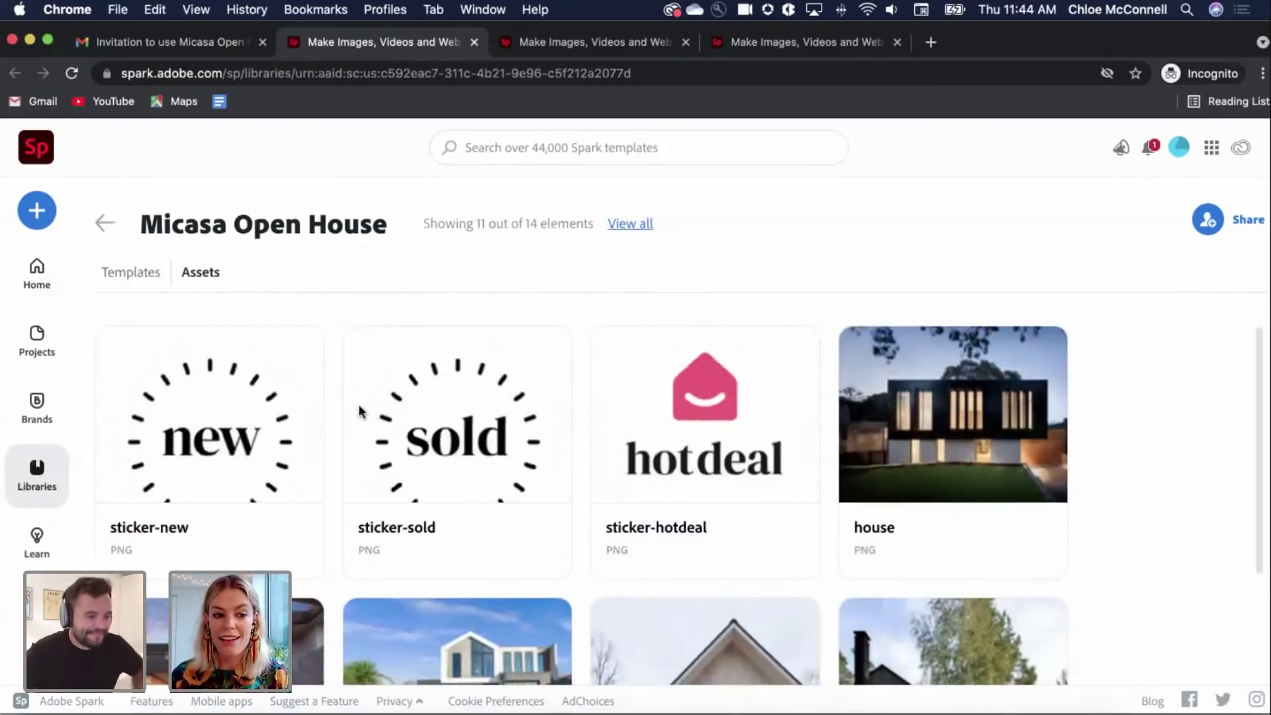
{"action": "scroll", "coordinate": [341, 420], "scroll_direction": "down", "scroll_amount": 3}
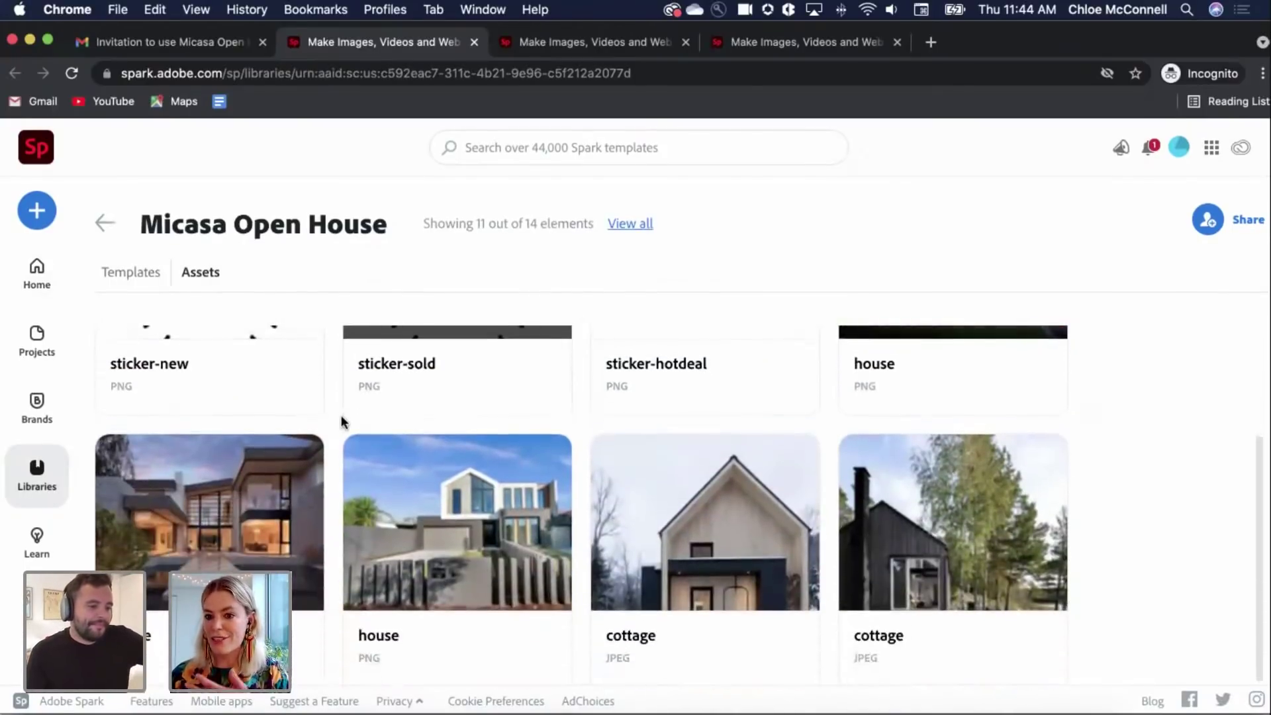
{"action": "scroll", "coordinate": [340, 415], "scroll_direction": "up", "scroll_amount": 3}
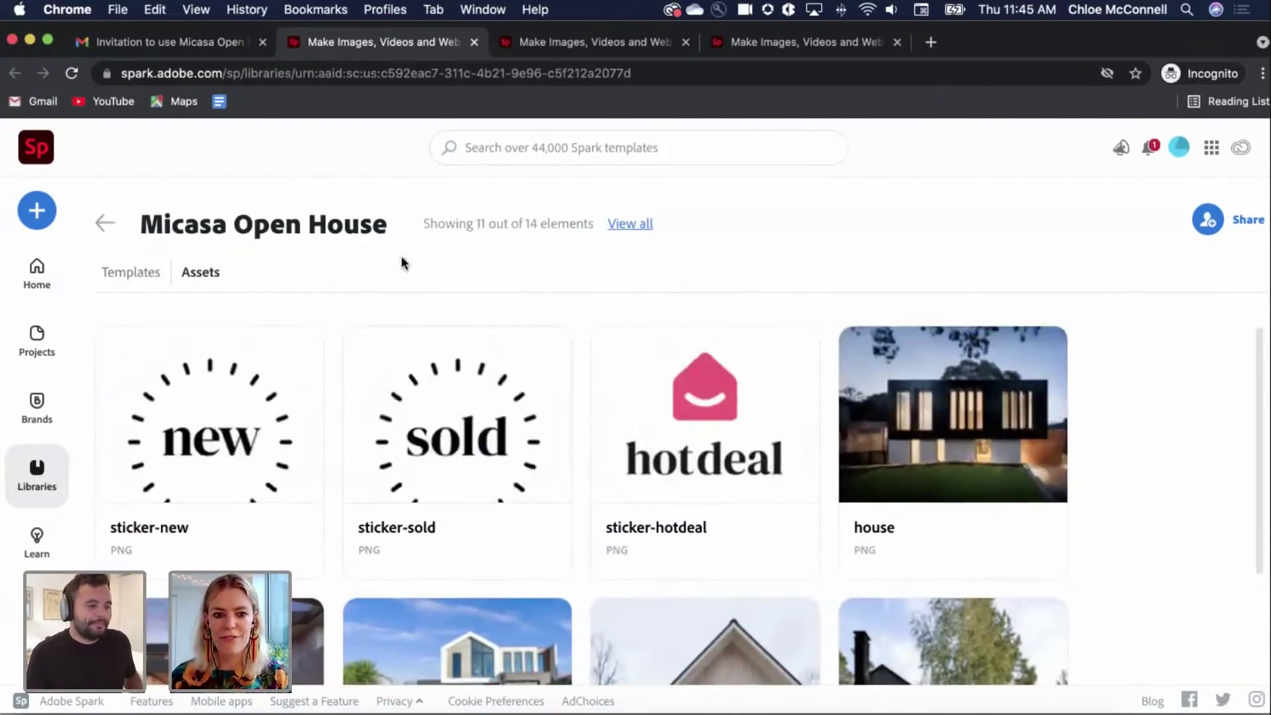
{"action": "left_click", "coordinate": [147, 273]}
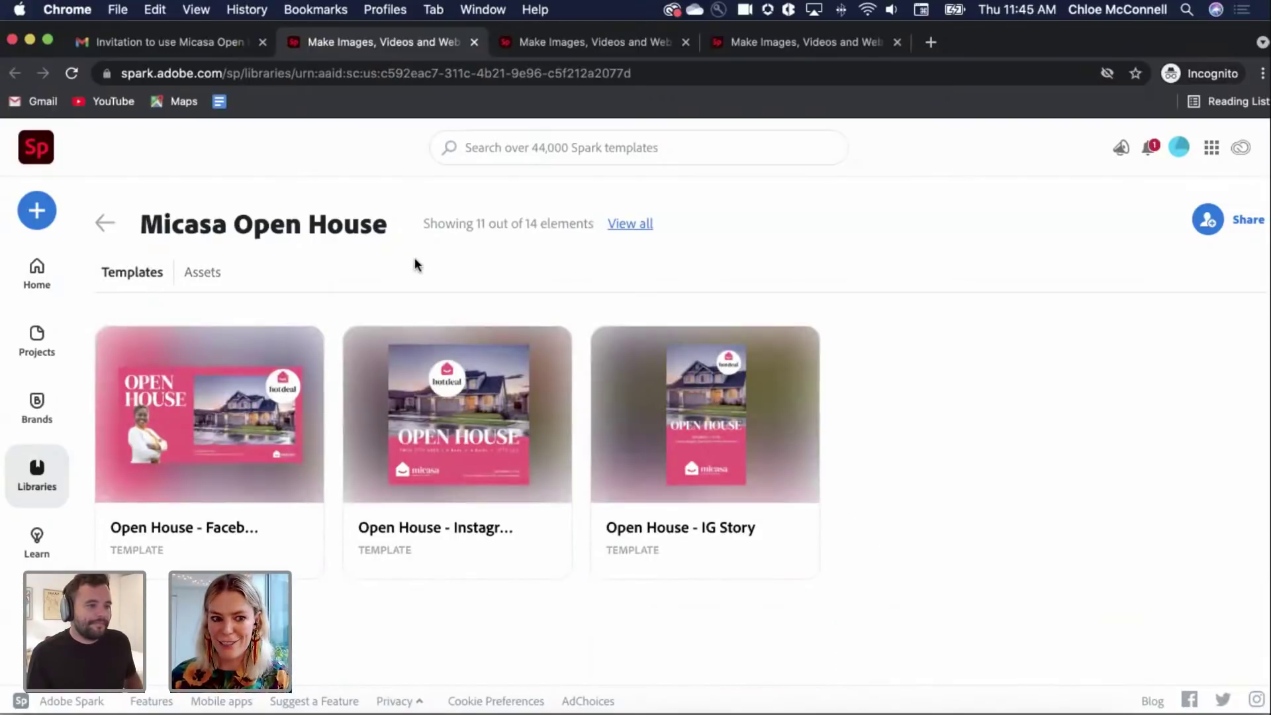
{"action": "left_click", "coordinate": [213, 399]}
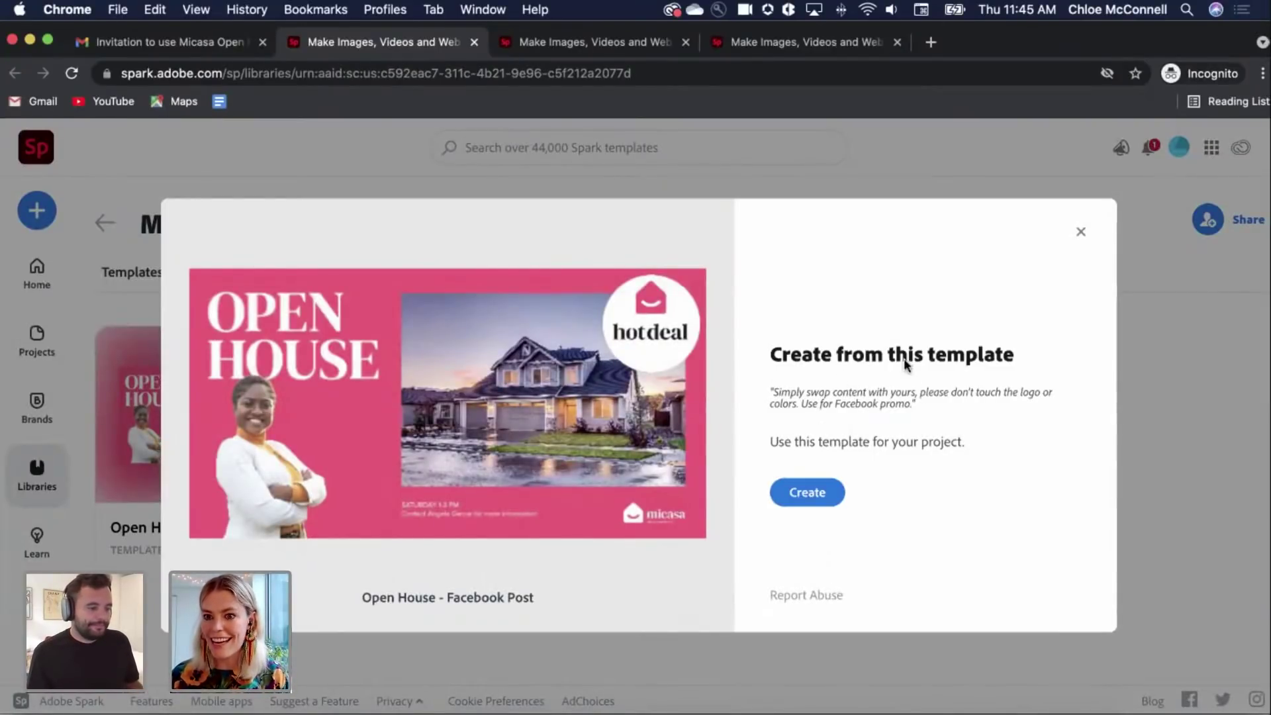
{"action": "left_click", "coordinate": [827, 494]}
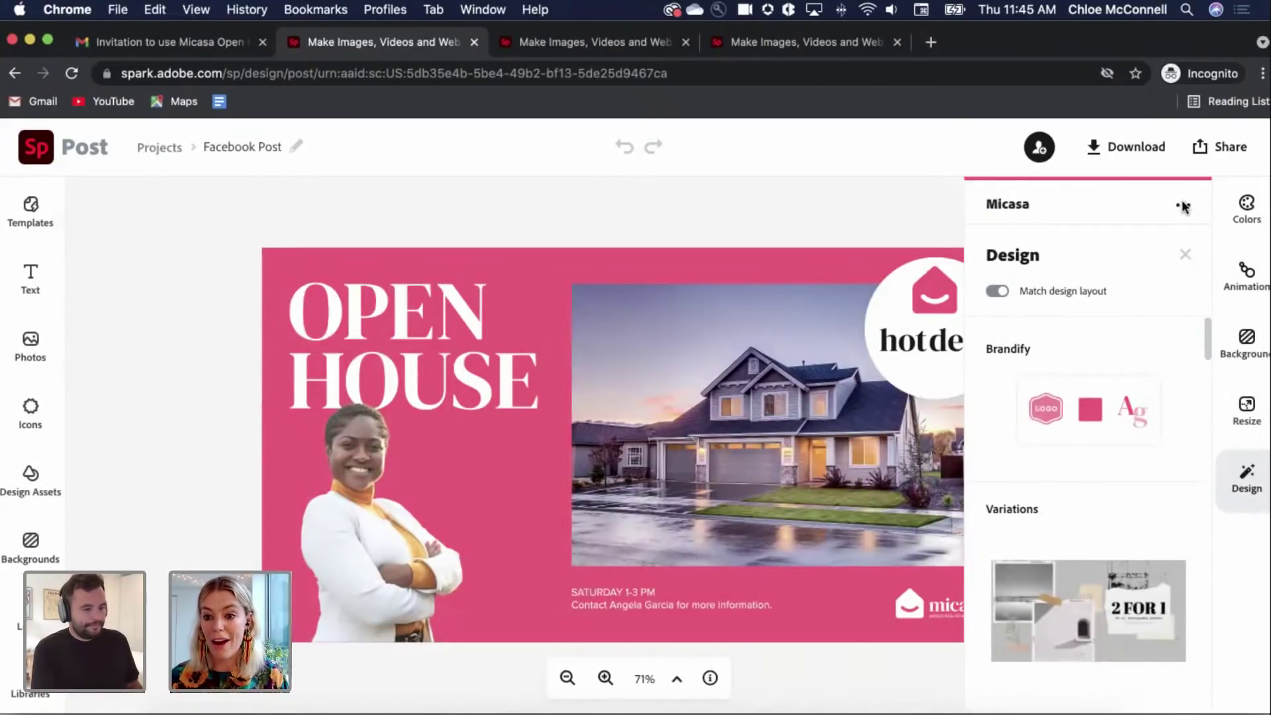
Step: Replace the post's house photo with Berkeley-Victorian.jpg uploaded from the micasa folder
{"action": "left_click", "coordinate": [950, 201]}
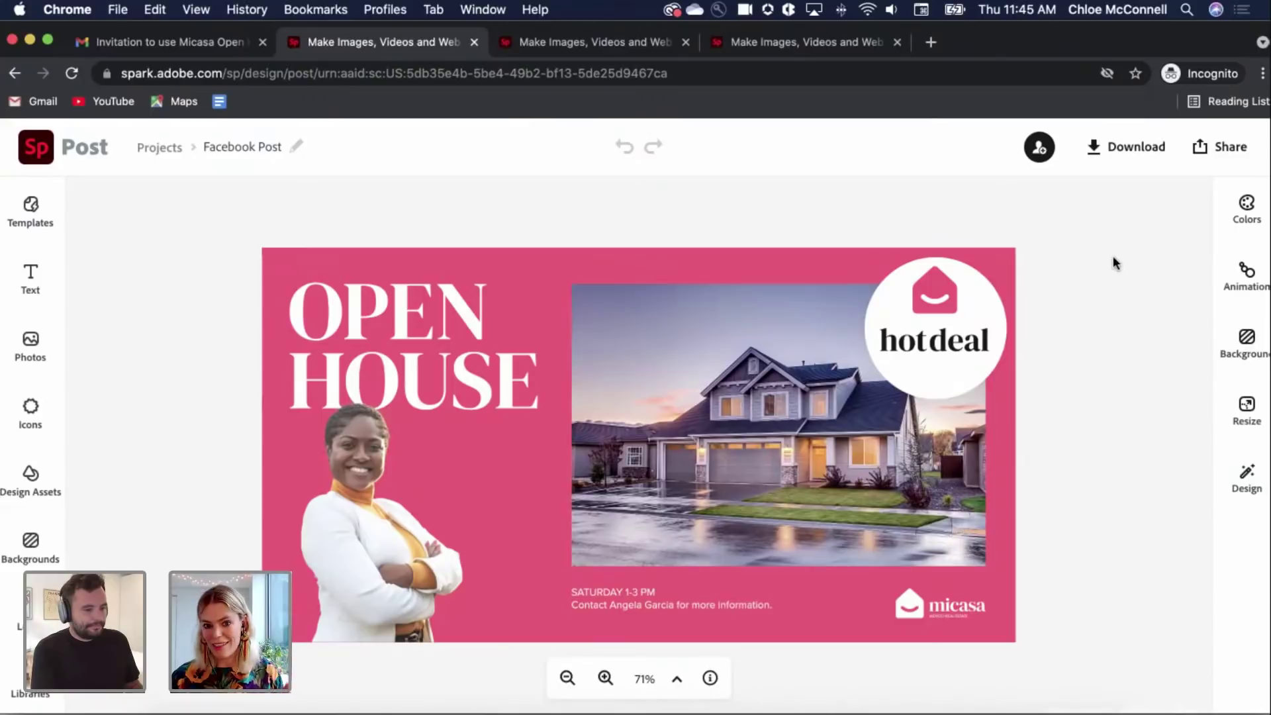
{"action": "left_click", "coordinate": [783, 389]}
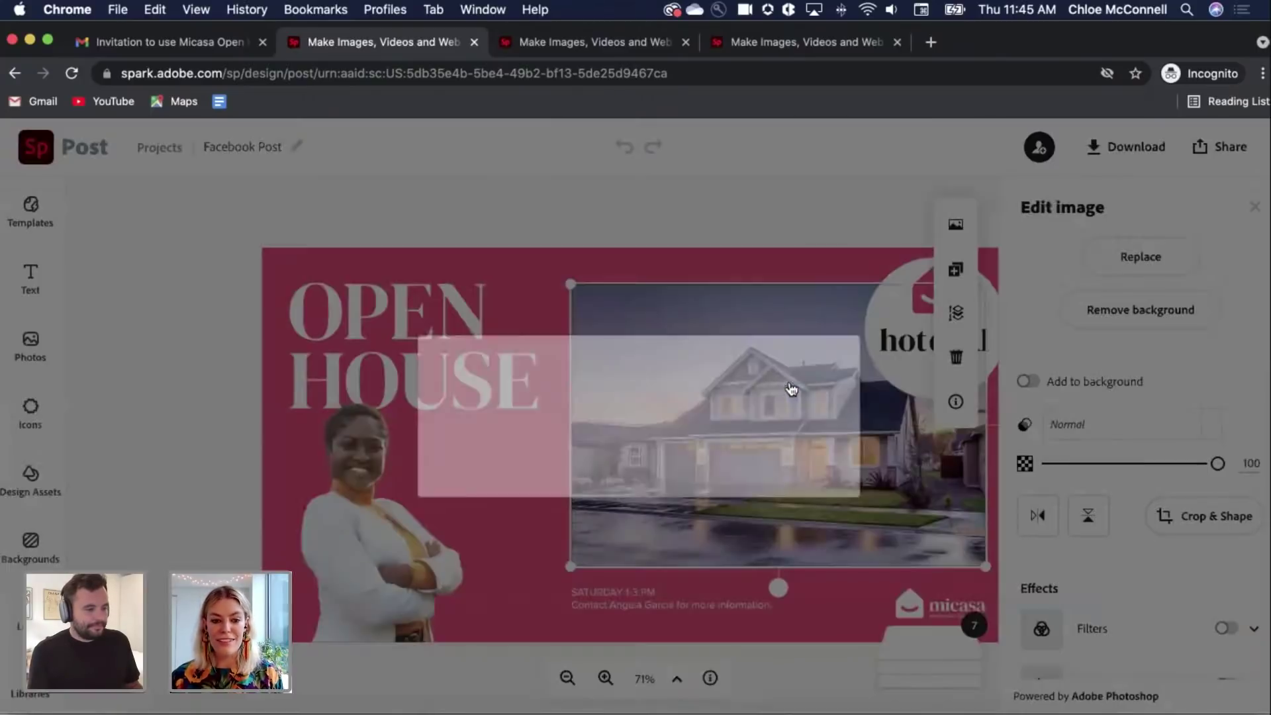
{"action": "left_click", "coordinate": [836, 263]}
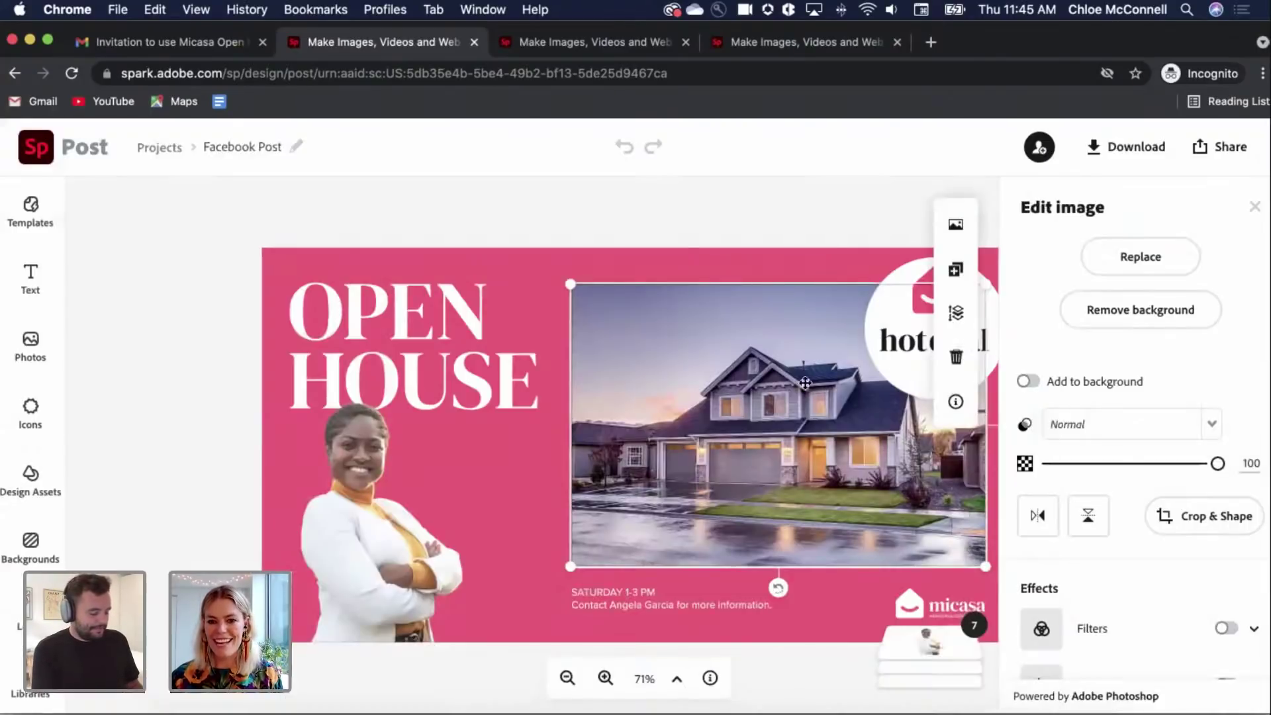
{"action": "left_click", "coordinate": [1149, 259]}
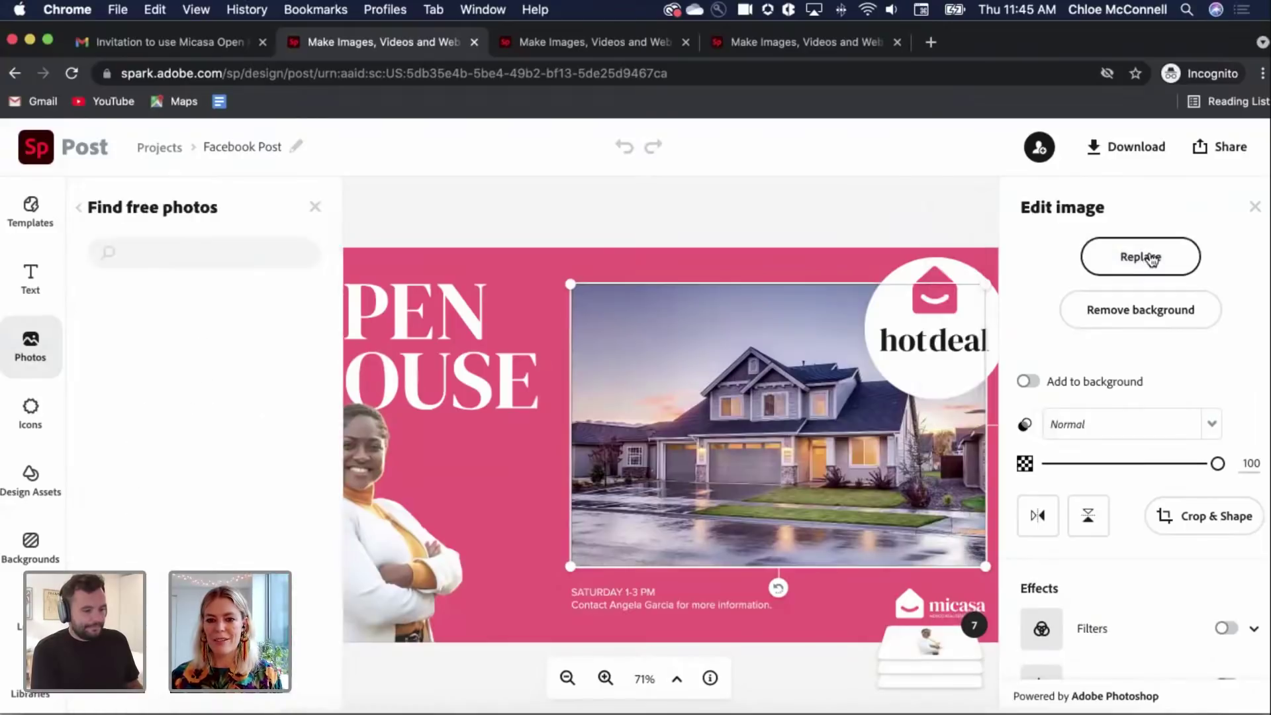
{"action": "left_click", "coordinate": [78, 208]}
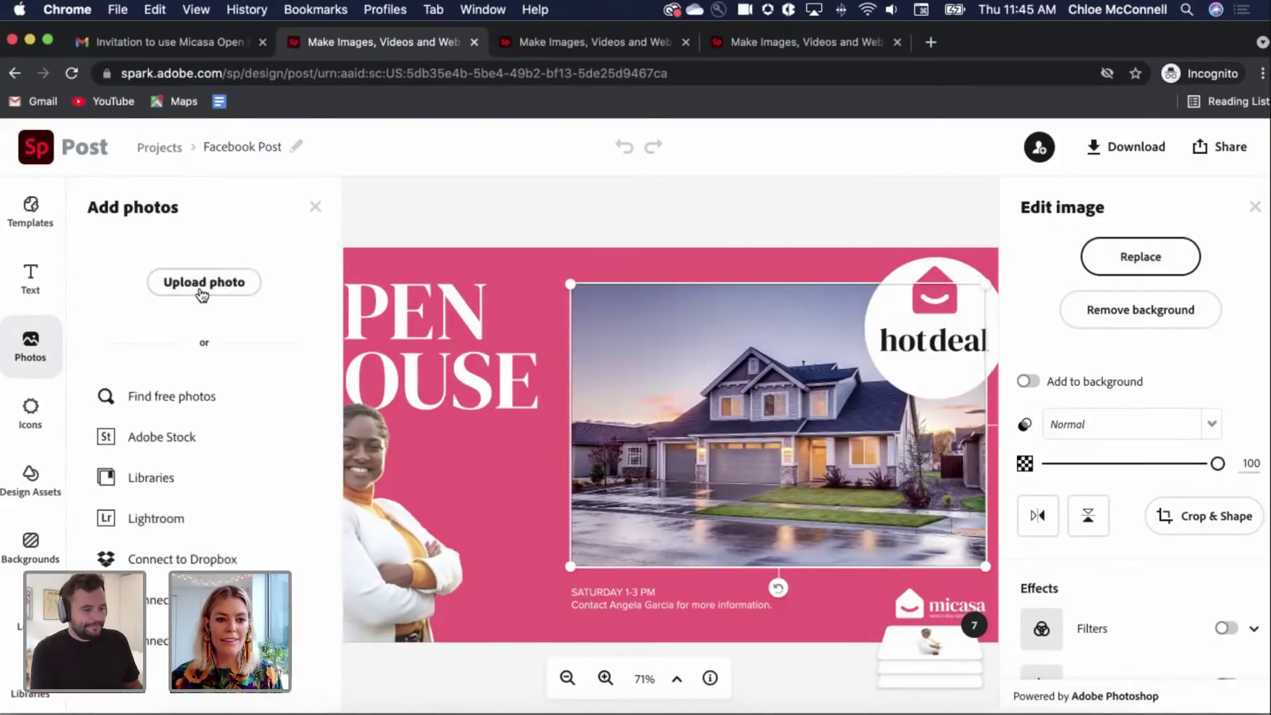
{"action": "left_click", "coordinate": [242, 282]}
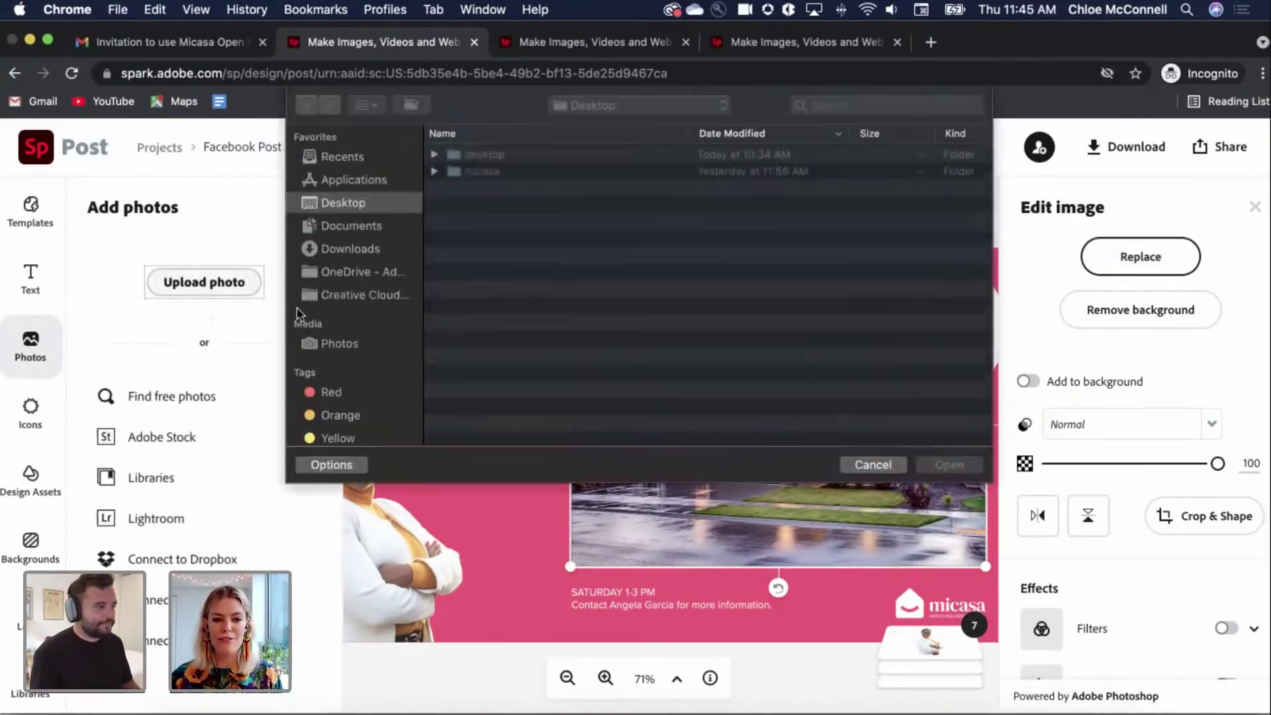
{"action": "double_click", "coordinate": [471, 172]}
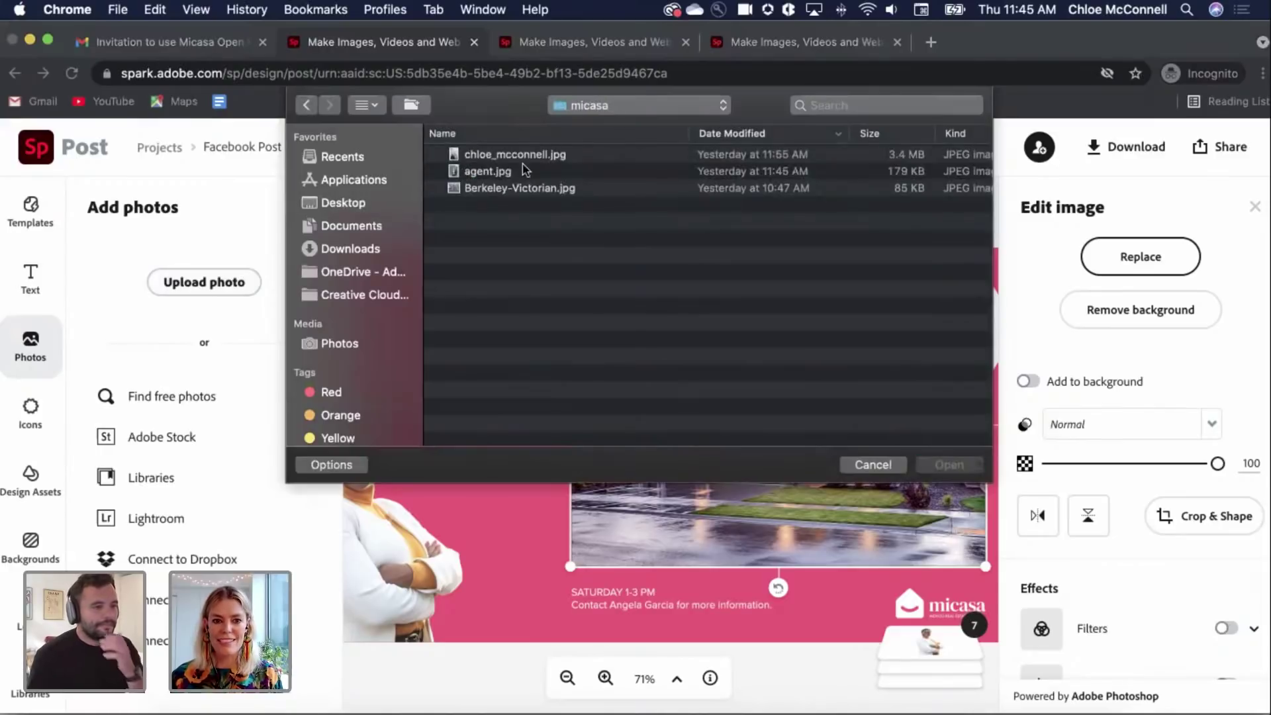
{"action": "left_click", "coordinate": [513, 192]}
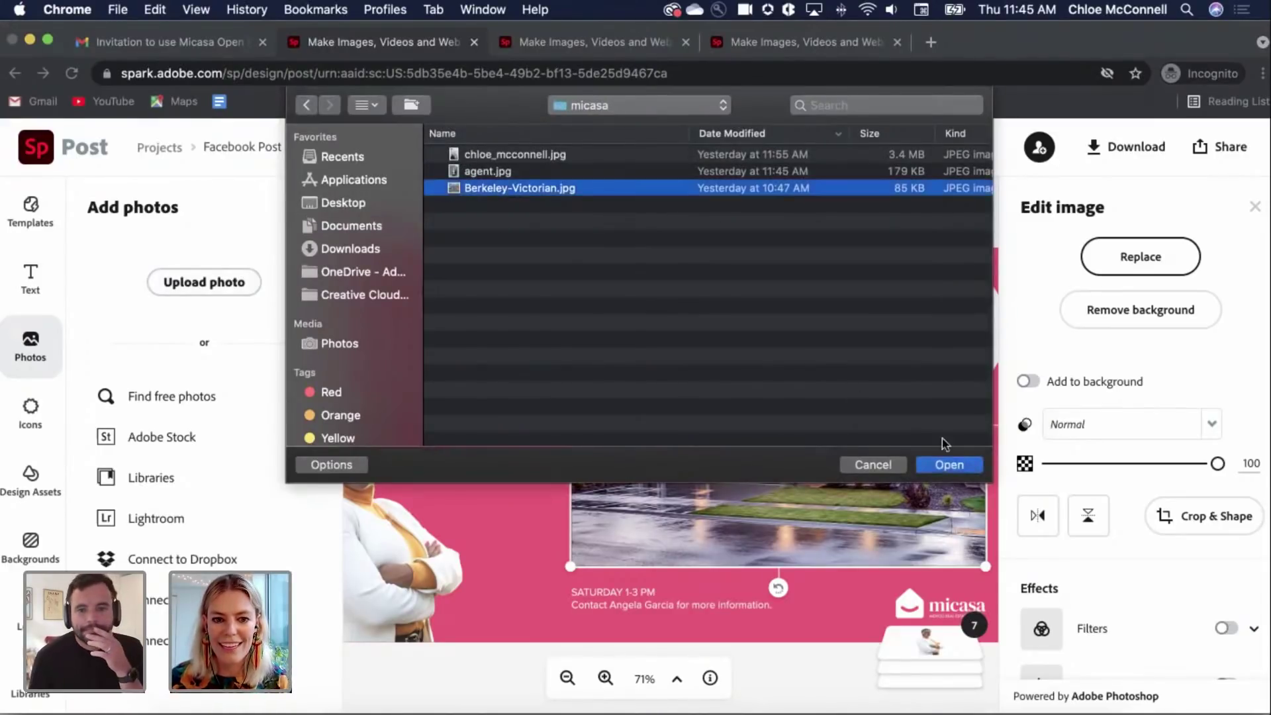
{"action": "key", "text": "Return"}
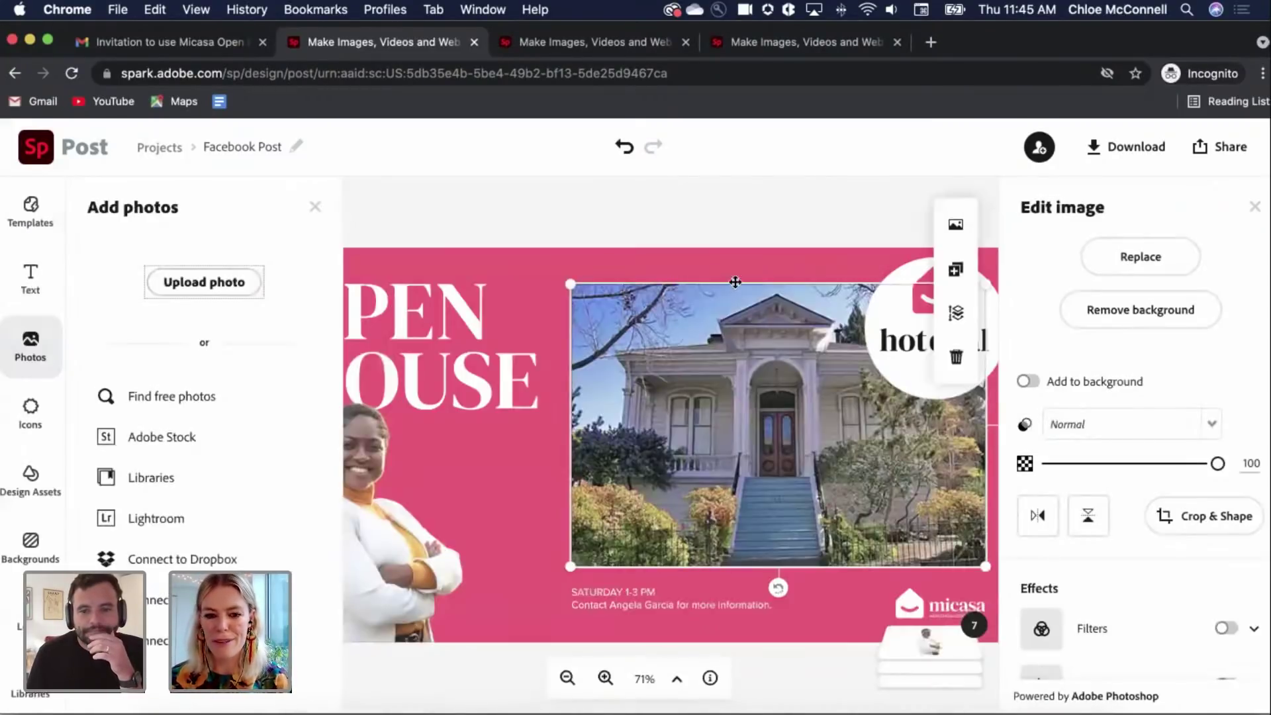
{"action": "left_click", "coordinate": [766, 213]}
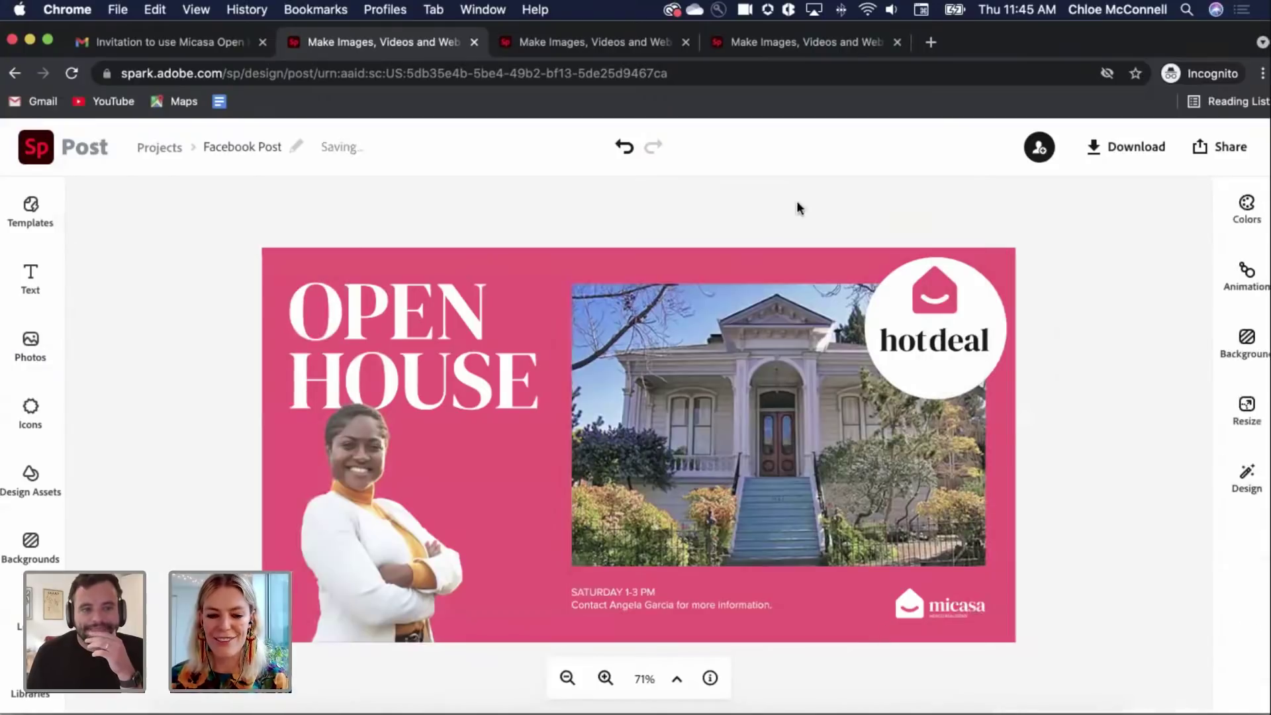
Step: Change the caption's time to SATURDAY 1-5 PM and put the new agent's name in the contact line
{"action": "left_click", "coordinate": [619, 604]}
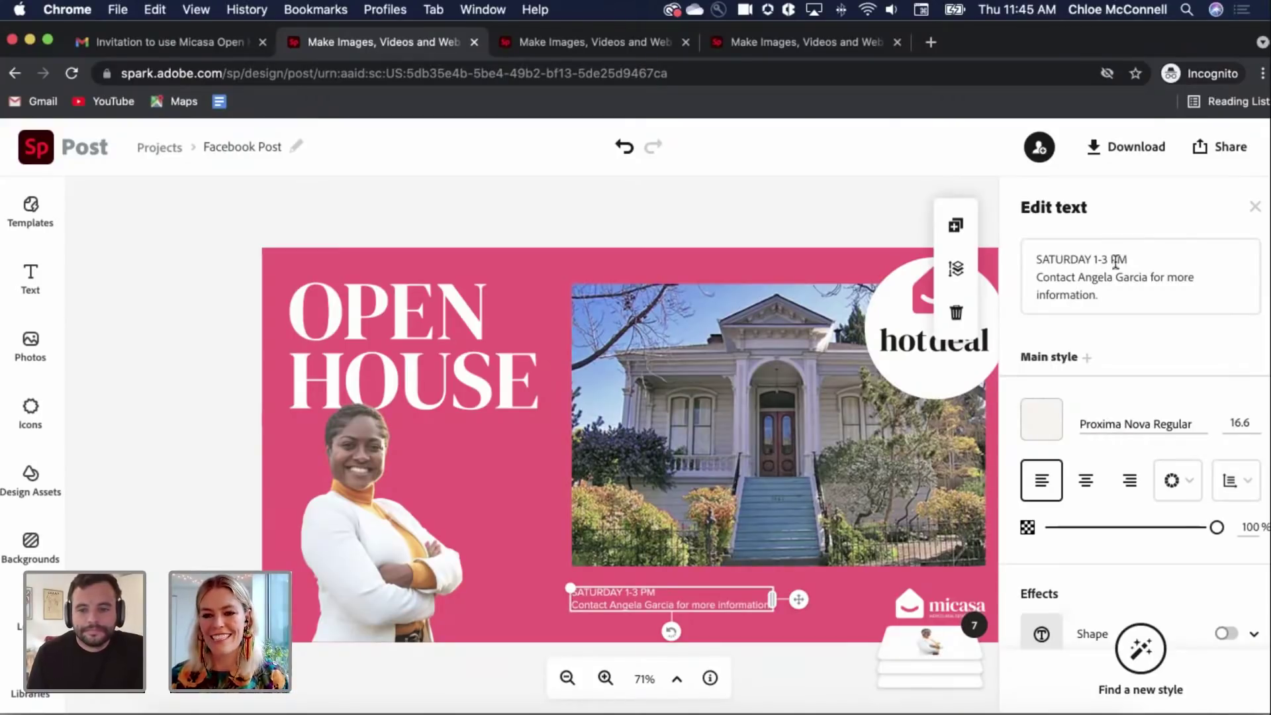
{"action": "left_click", "coordinate": [1104, 260]}
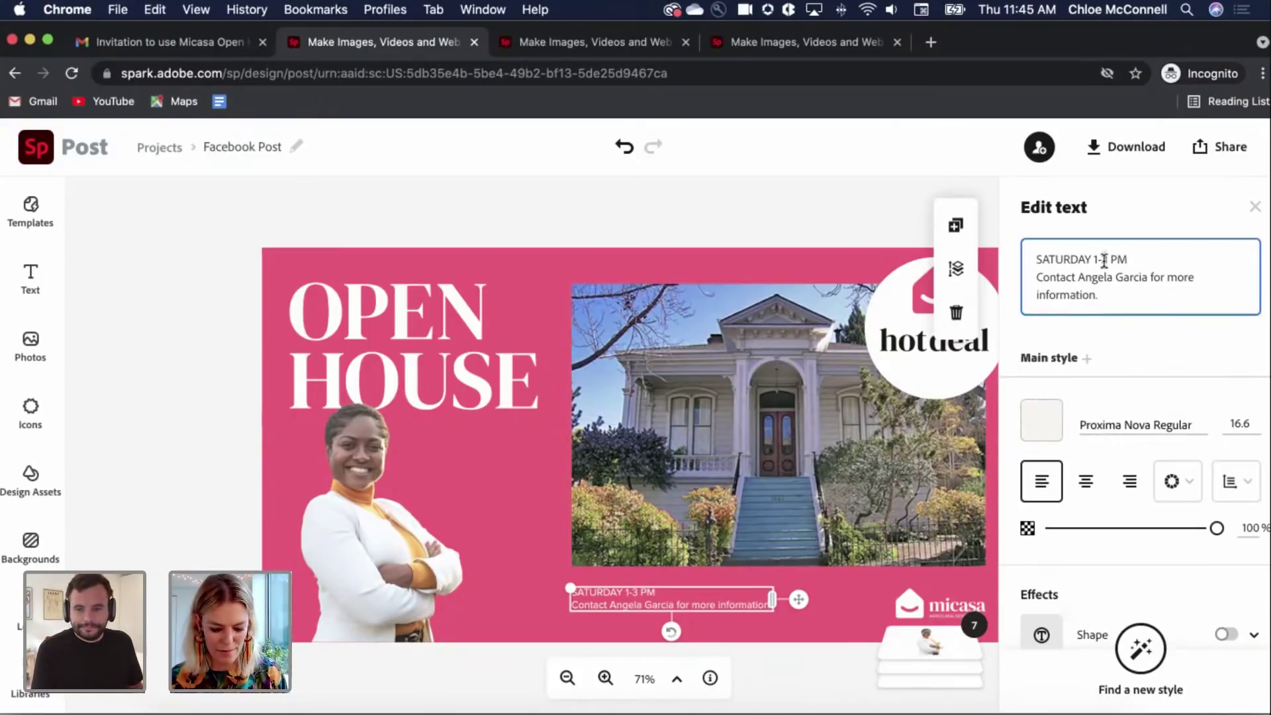
{"action": "key", "text": "BackSpace"}
{"action": "type", "text": "5"}
{"action": "double_click", "coordinate": [1140, 279]}
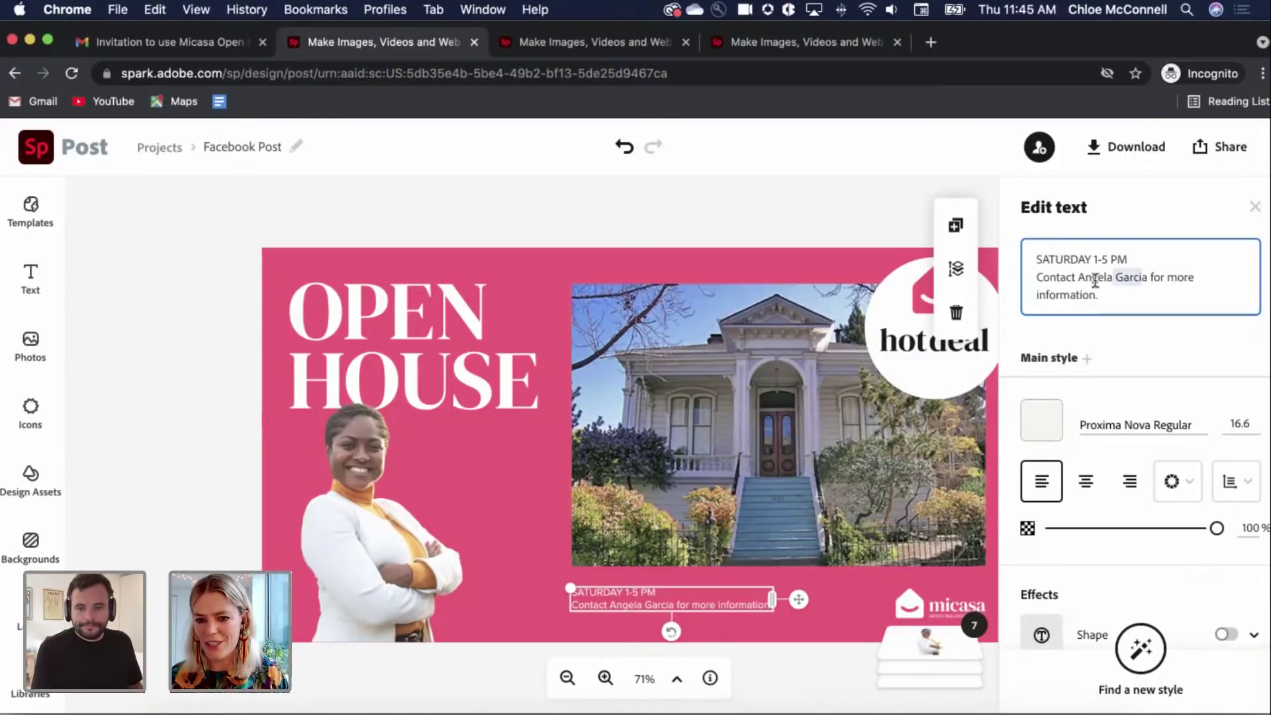
{"action": "left_click_drag", "start_coordinate": [1078, 278], "coordinate": [1150, 277]}
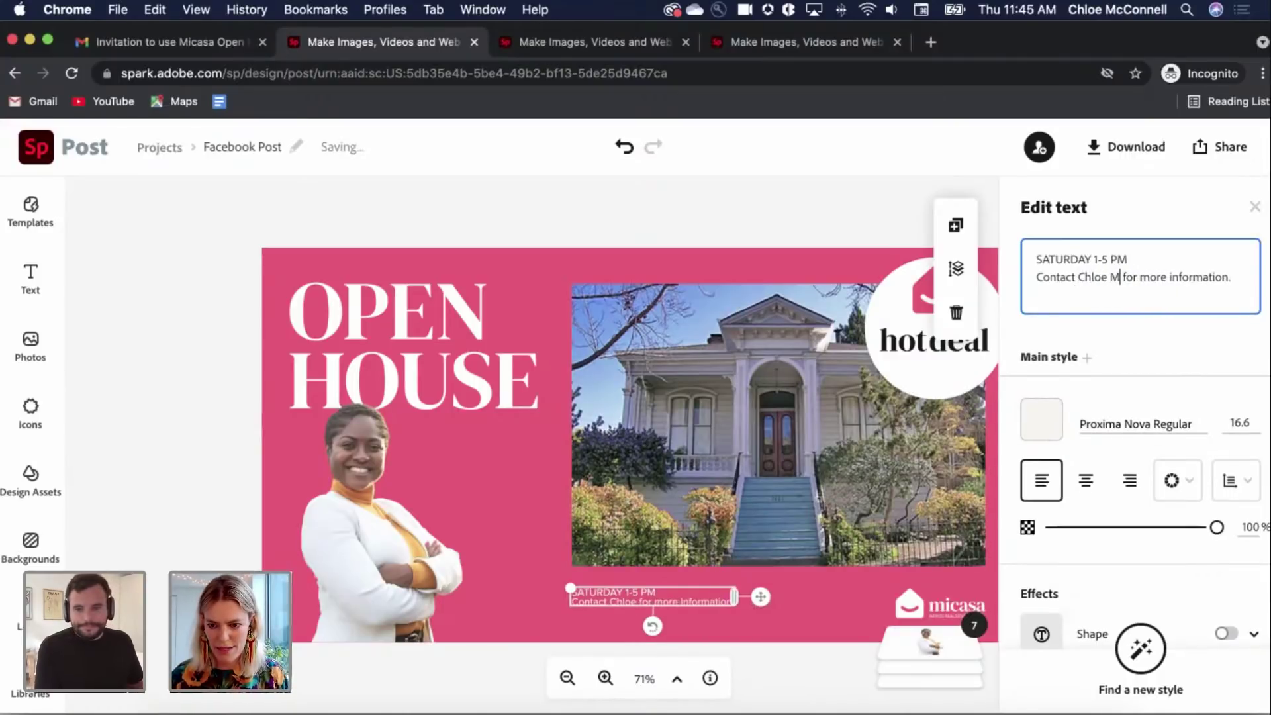
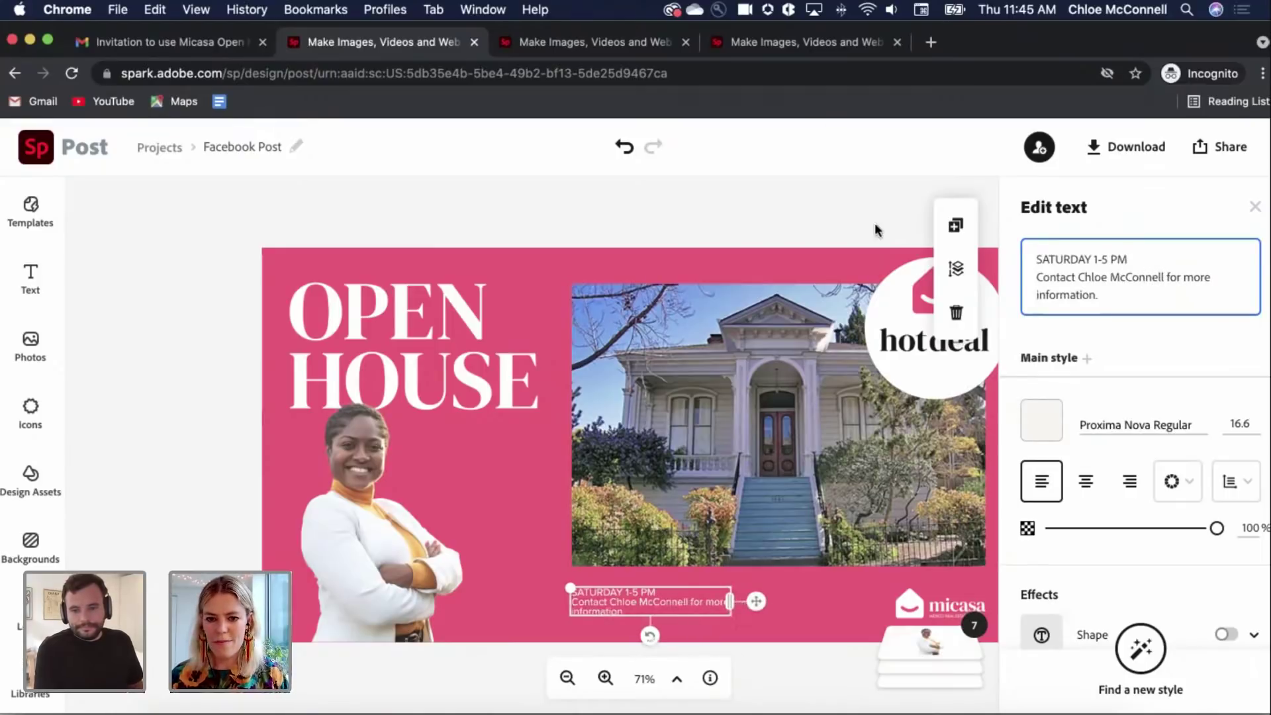
{"action": "left_click", "coordinate": [874, 210]}
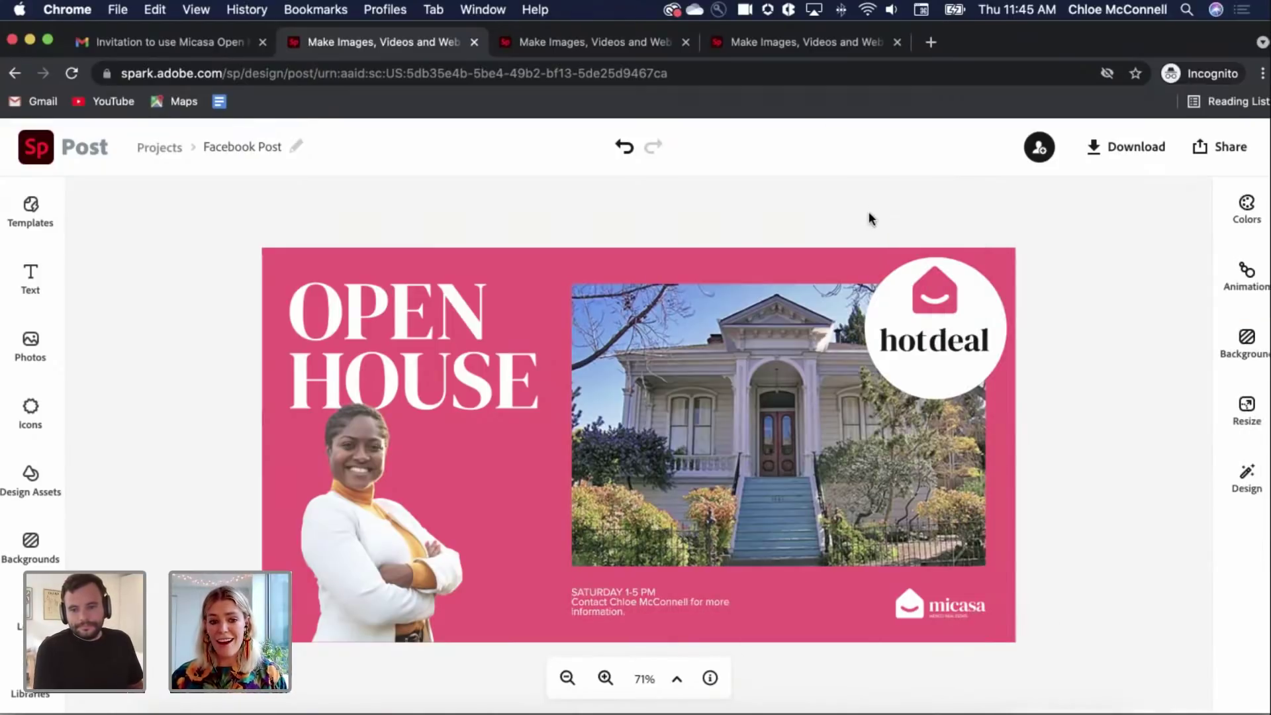
Step: Replace the woman's cutout with the uploaded agent headshot and nudge it slightly lower
{"action": "left_click", "coordinate": [389, 564]}
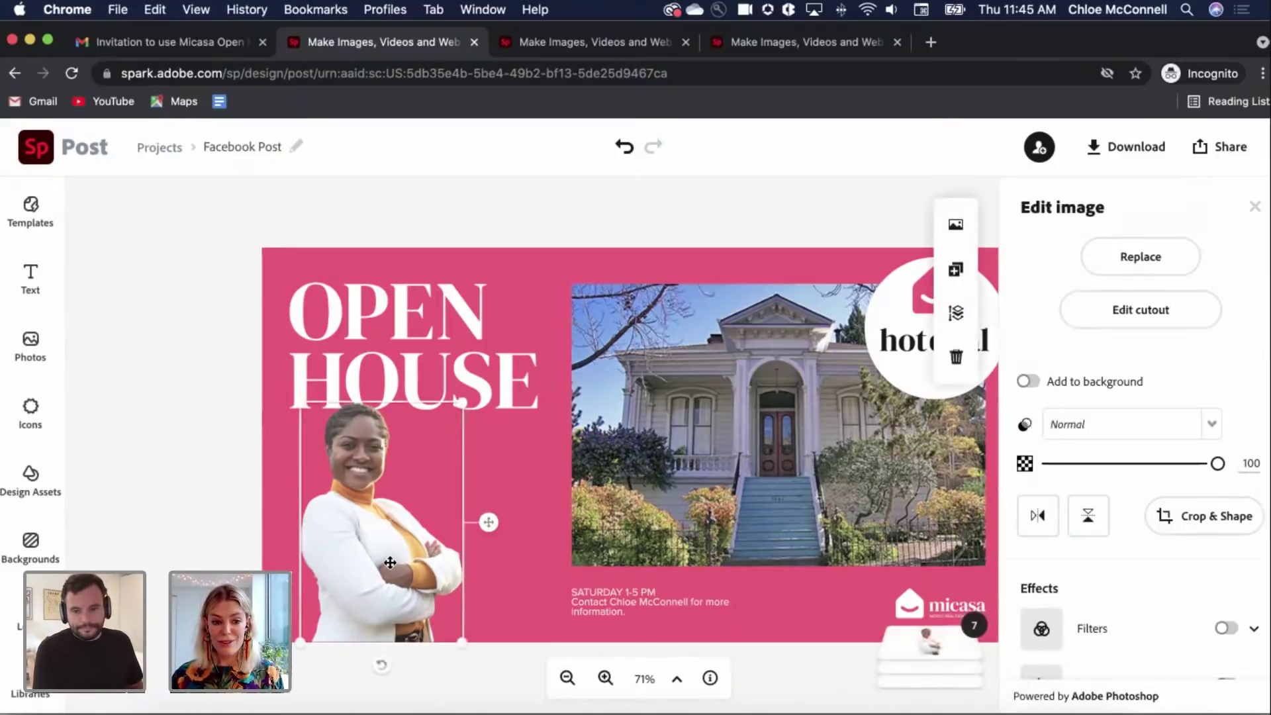
{"action": "left_click", "coordinate": [1119, 262]}
{"action": "left_click", "coordinate": [221, 287]}
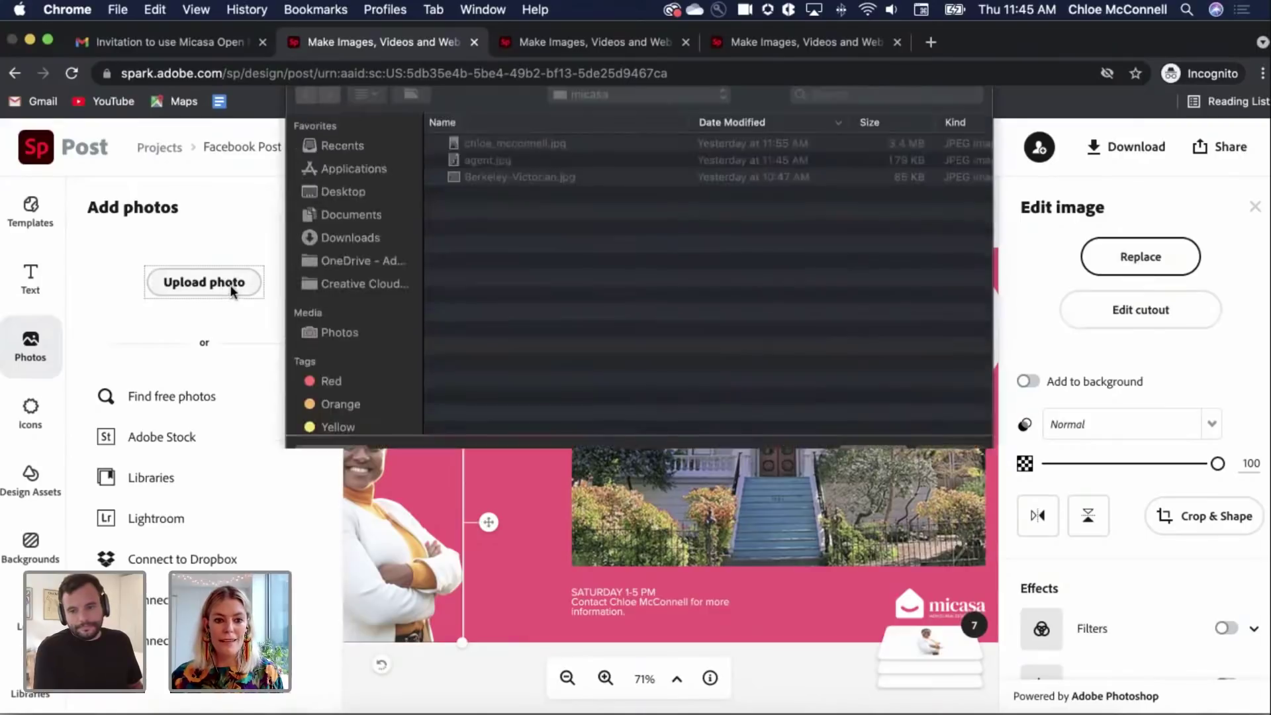
{"action": "left_click", "coordinate": [513, 157]}
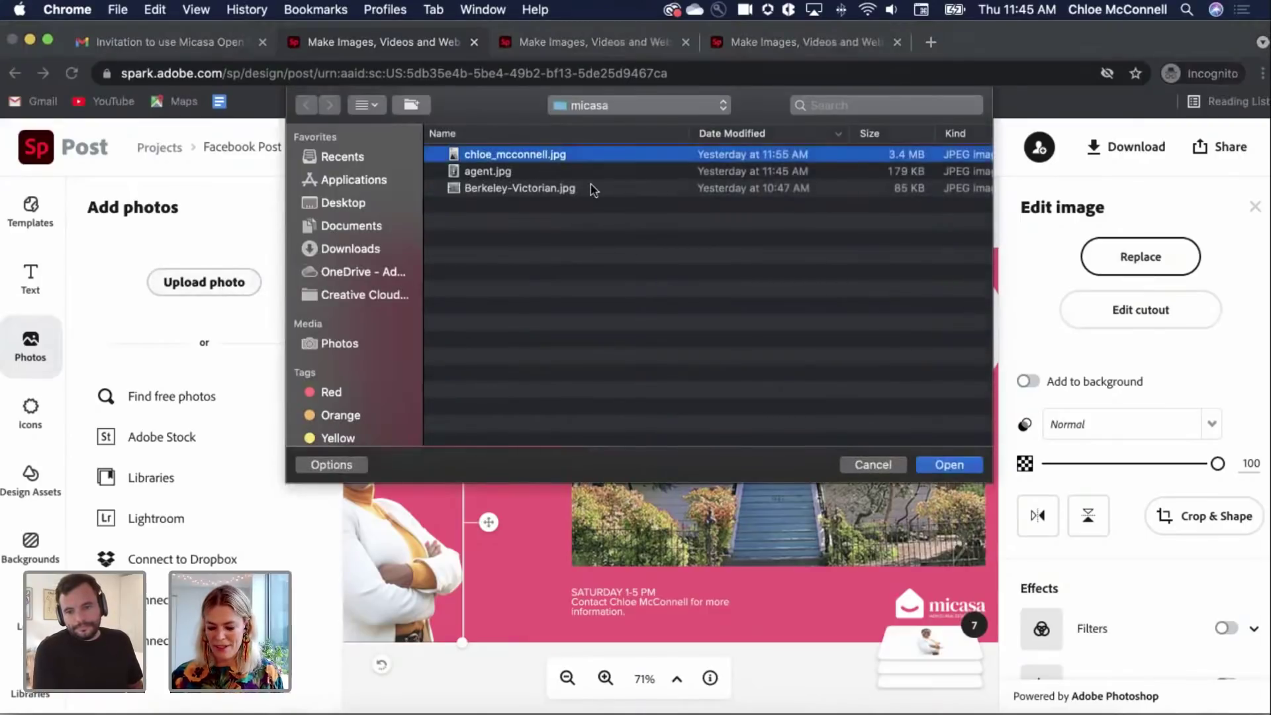
{"action": "key", "text": "Return"}
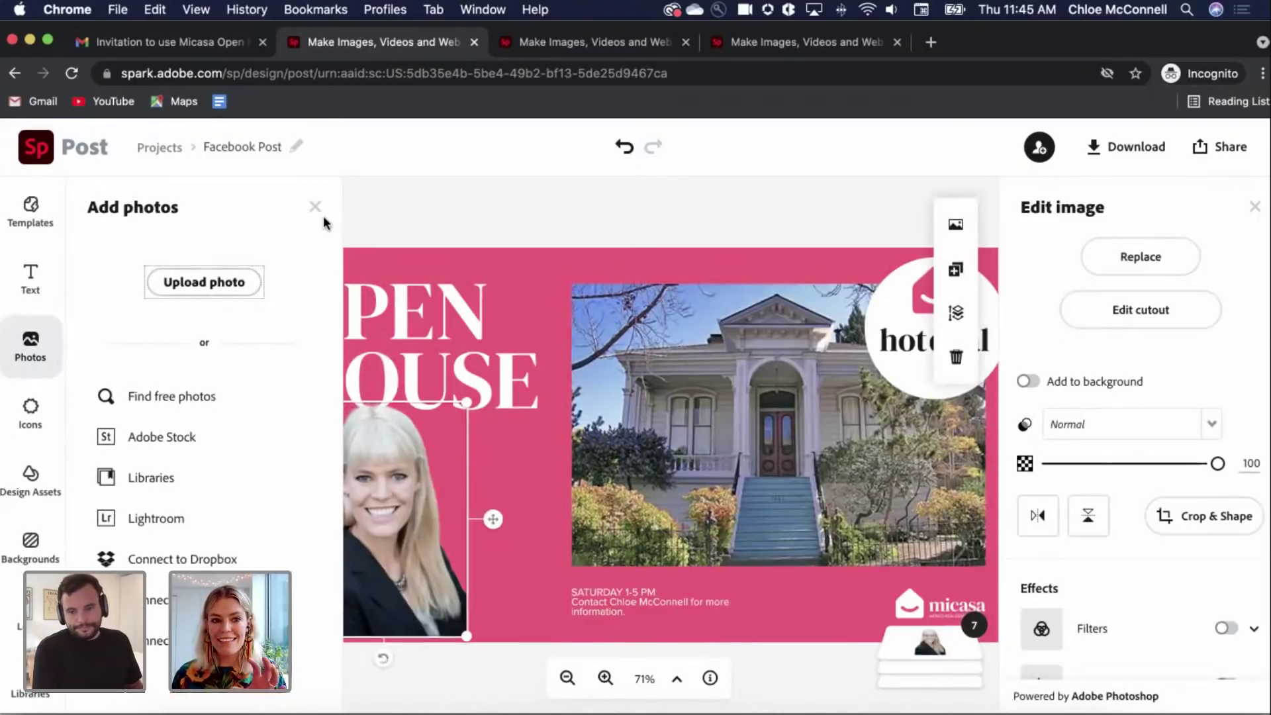
{"action": "left_click", "coordinate": [315, 207]}
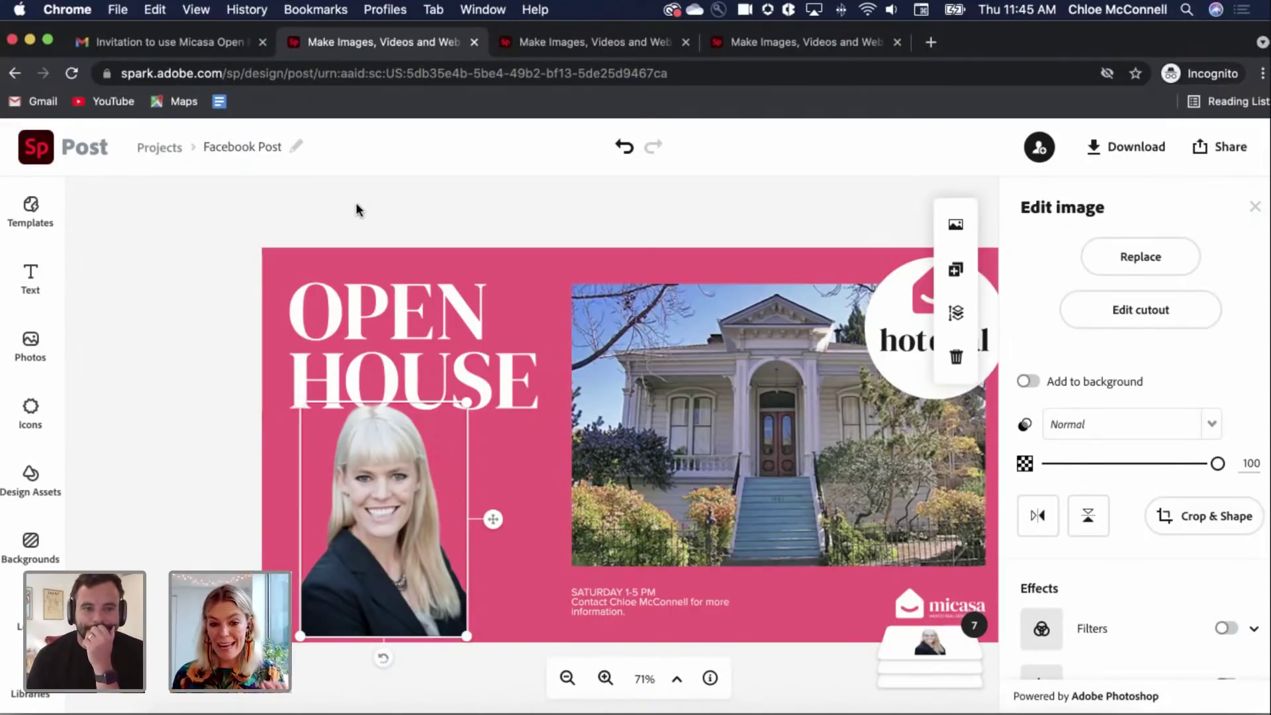
{"action": "left_click_drag", "start_coordinate": [378, 472], "coordinate": [378, 478]}
{"action": "left_click", "coordinate": [210, 459]}
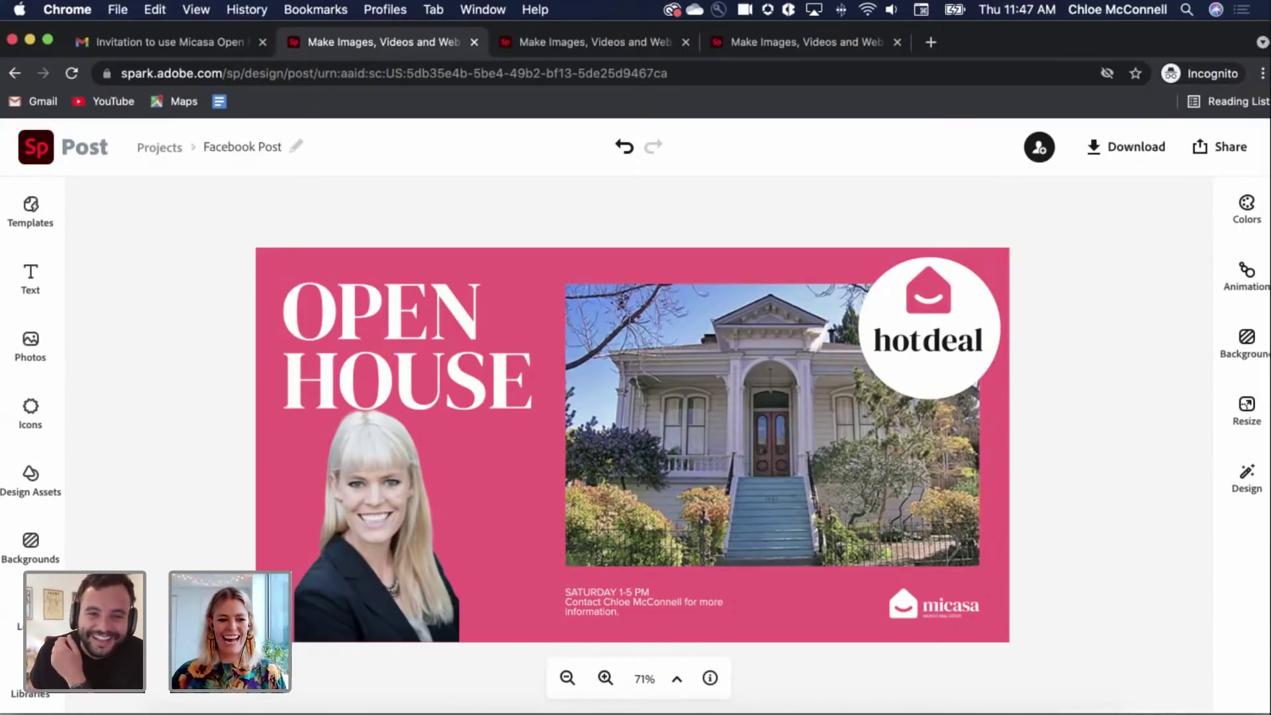
Step: Create a story project from the vertical Open House template in Shared with you > Micasa Open House
{"action": "left_click", "coordinate": [37, 222]}
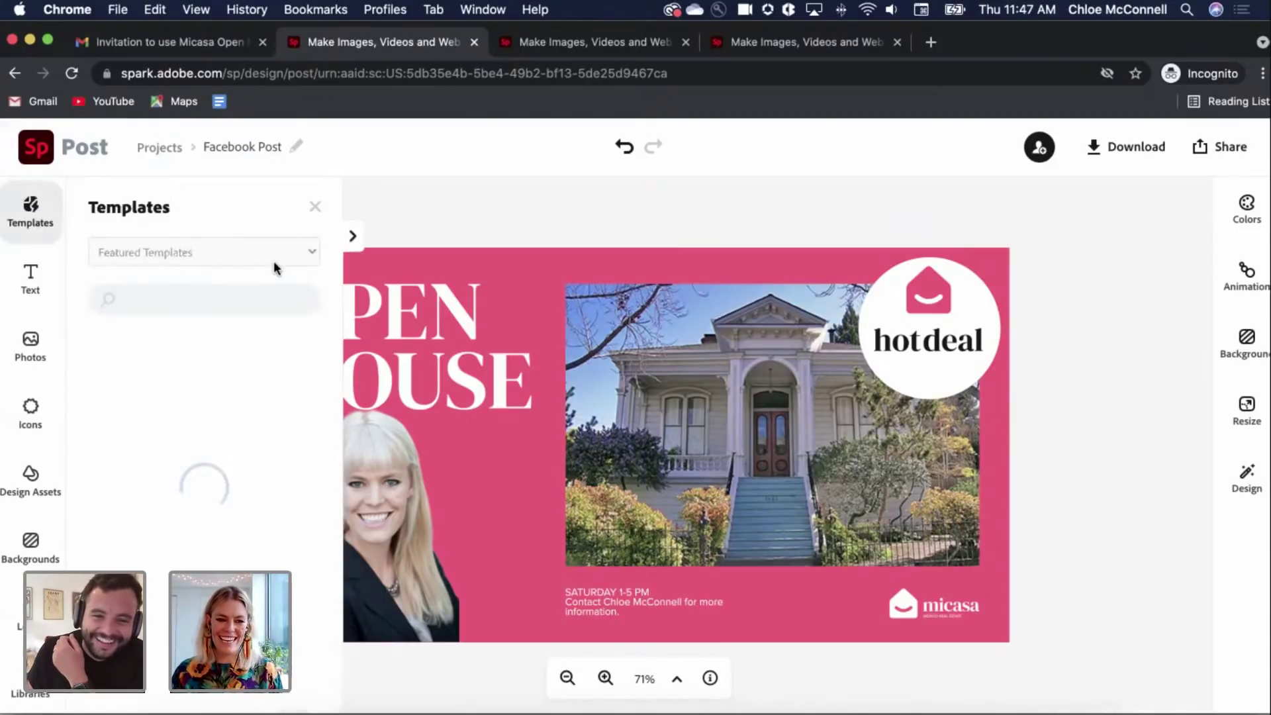
{"action": "left_click", "coordinate": [286, 260]}
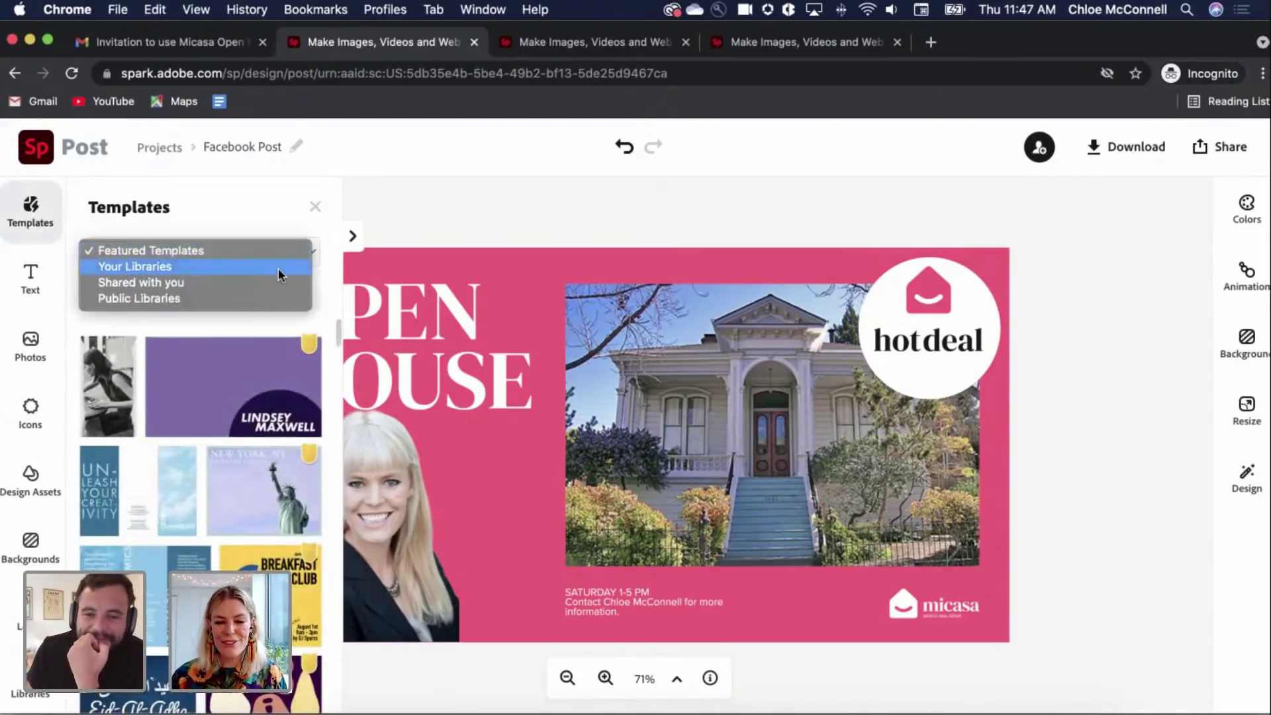
{"action": "left_click", "coordinate": [278, 267]}
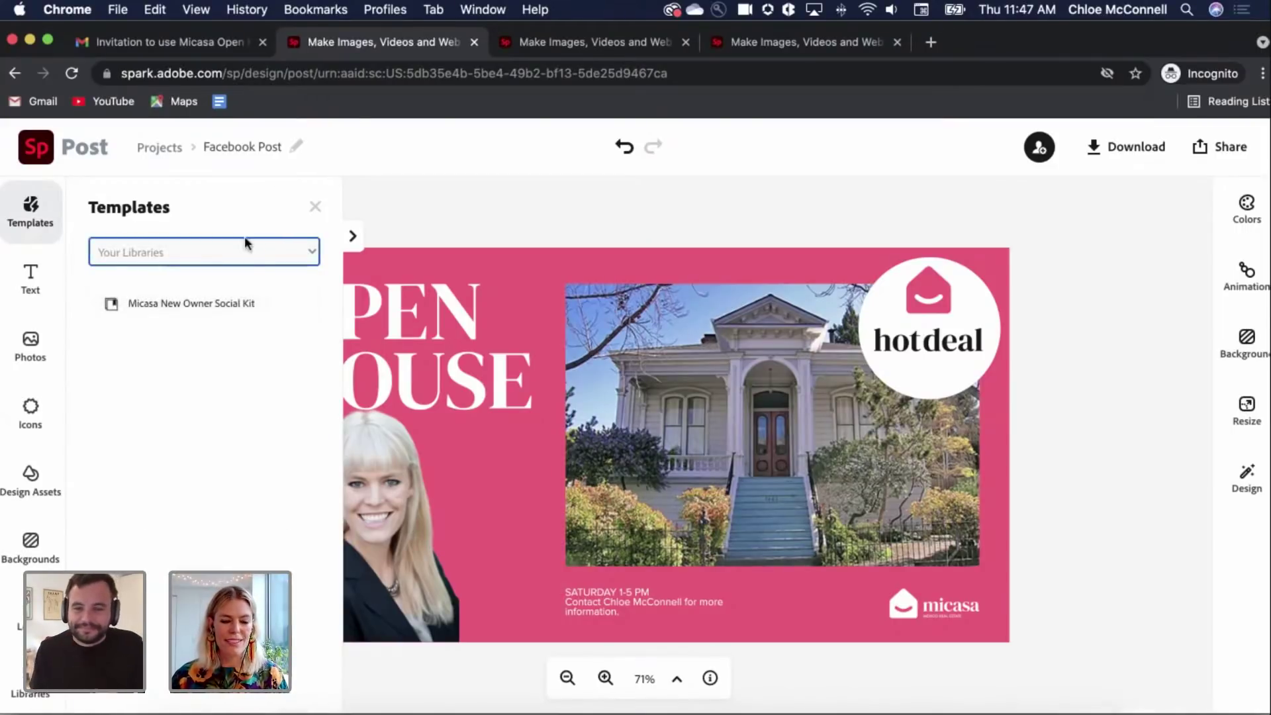
{"action": "left_click", "coordinate": [244, 257]}
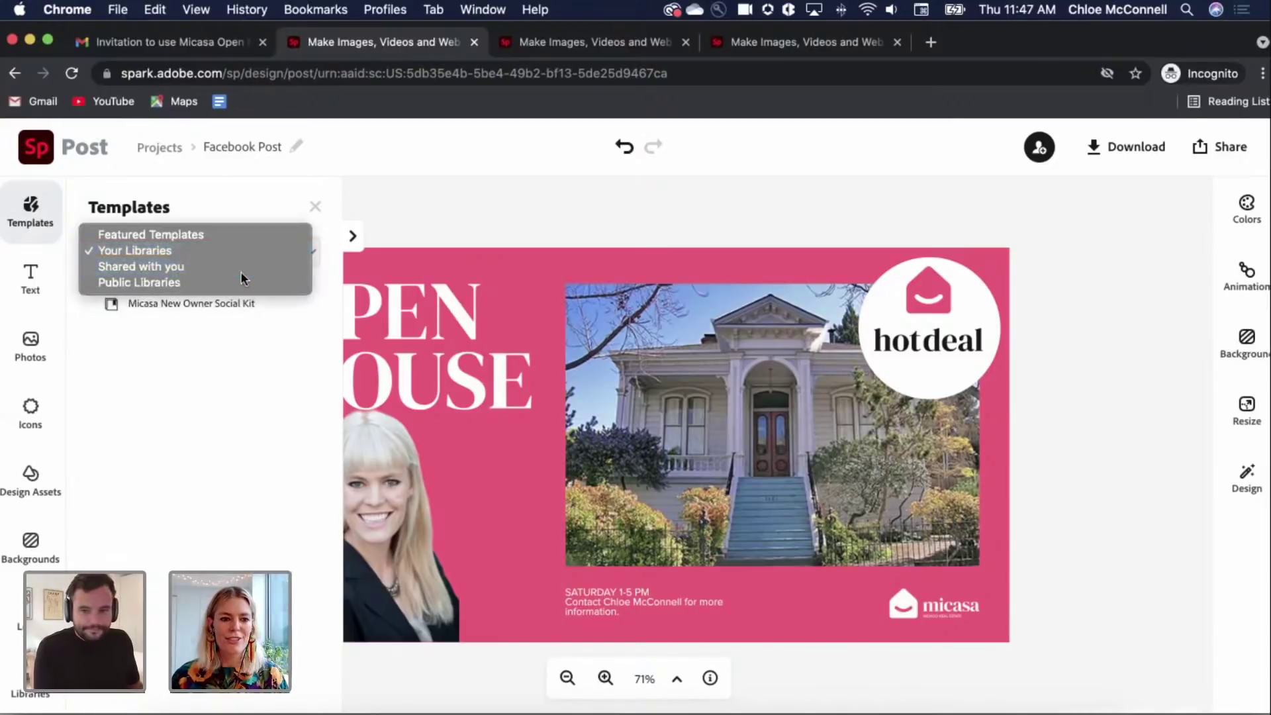
{"action": "left_click", "coordinate": [247, 269]}
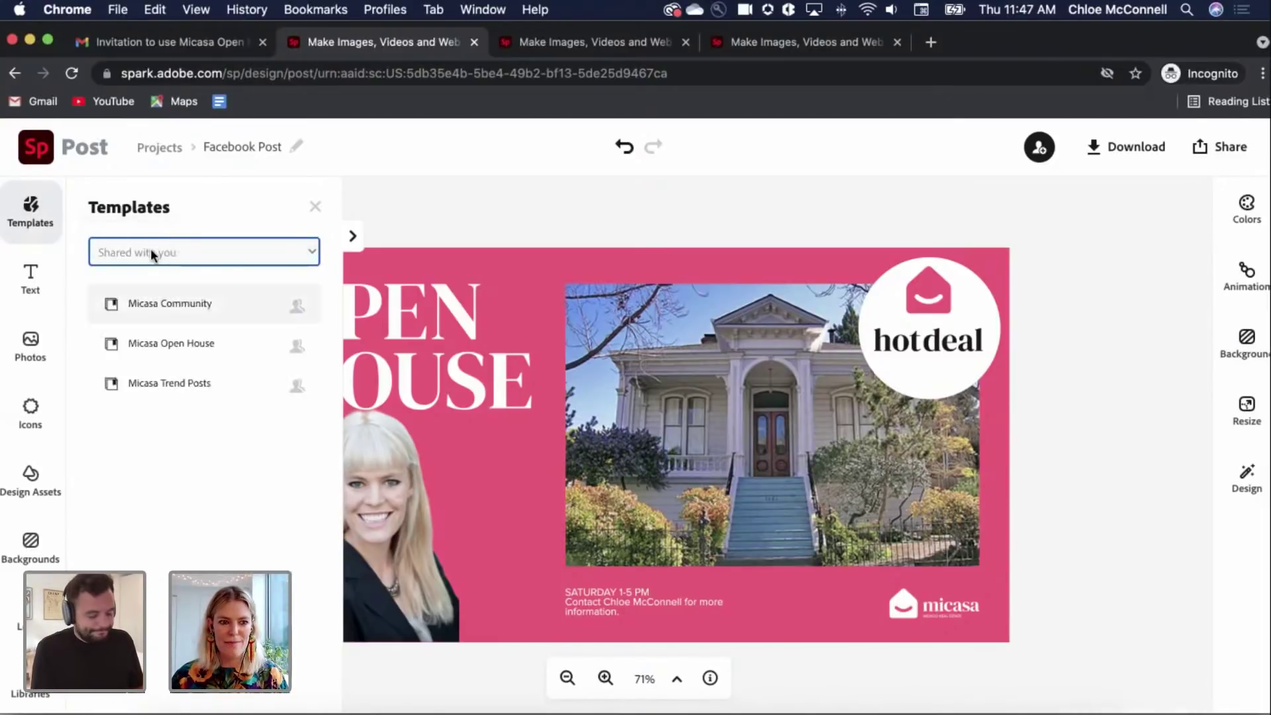
{"action": "left_click", "coordinate": [223, 344]}
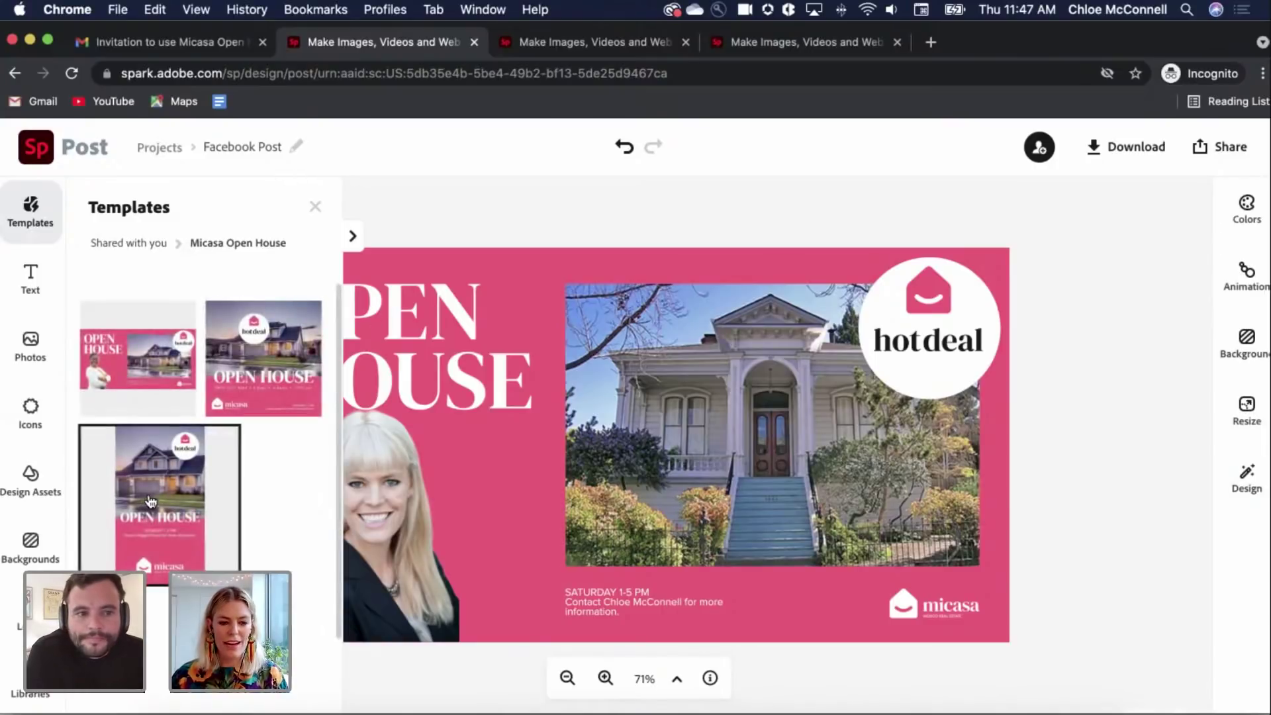
{"action": "left_click", "coordinate": [201, 485]}
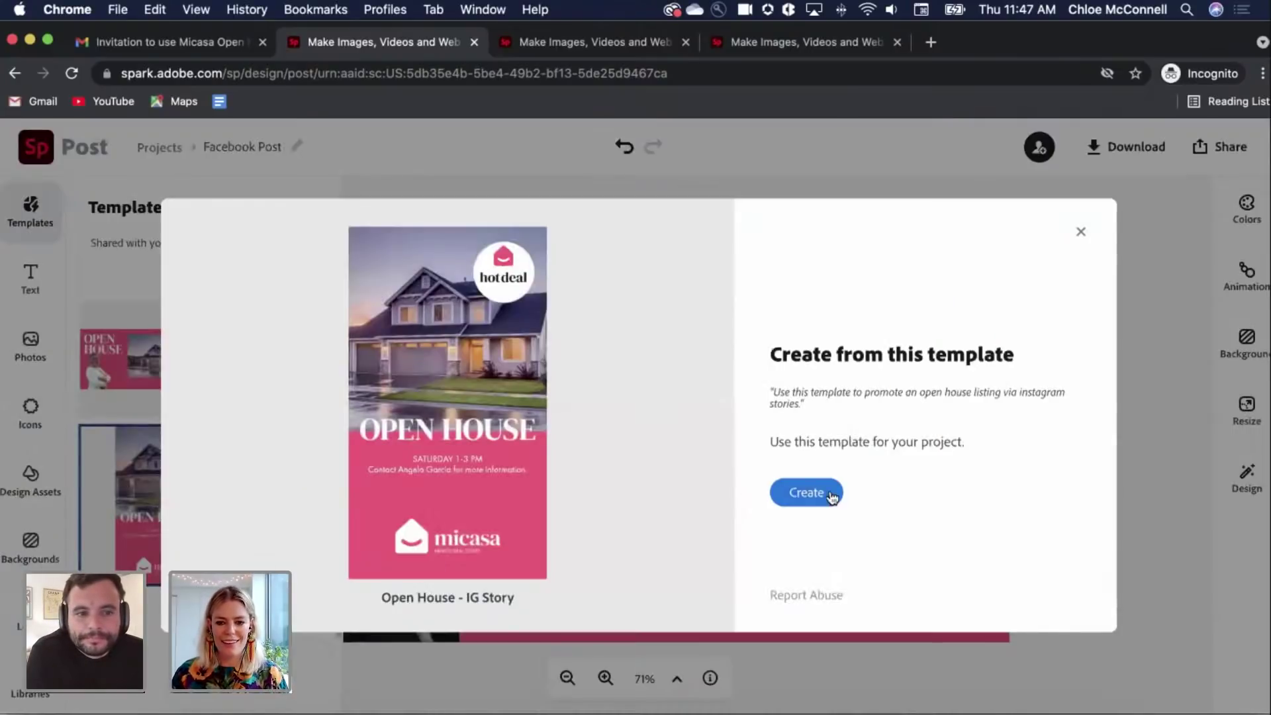
{"action": "left_click", "coordinate": [807, 492]}
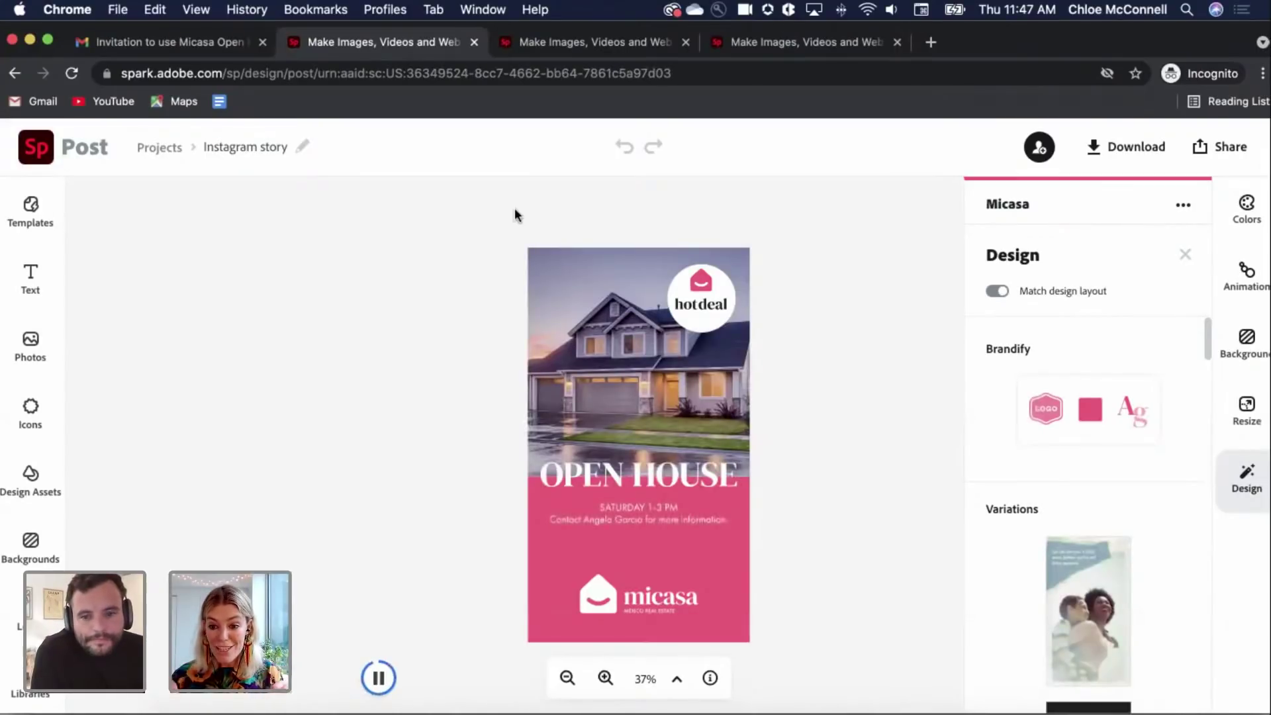
{"action": "left_click", "coordinate": [840, 421]}
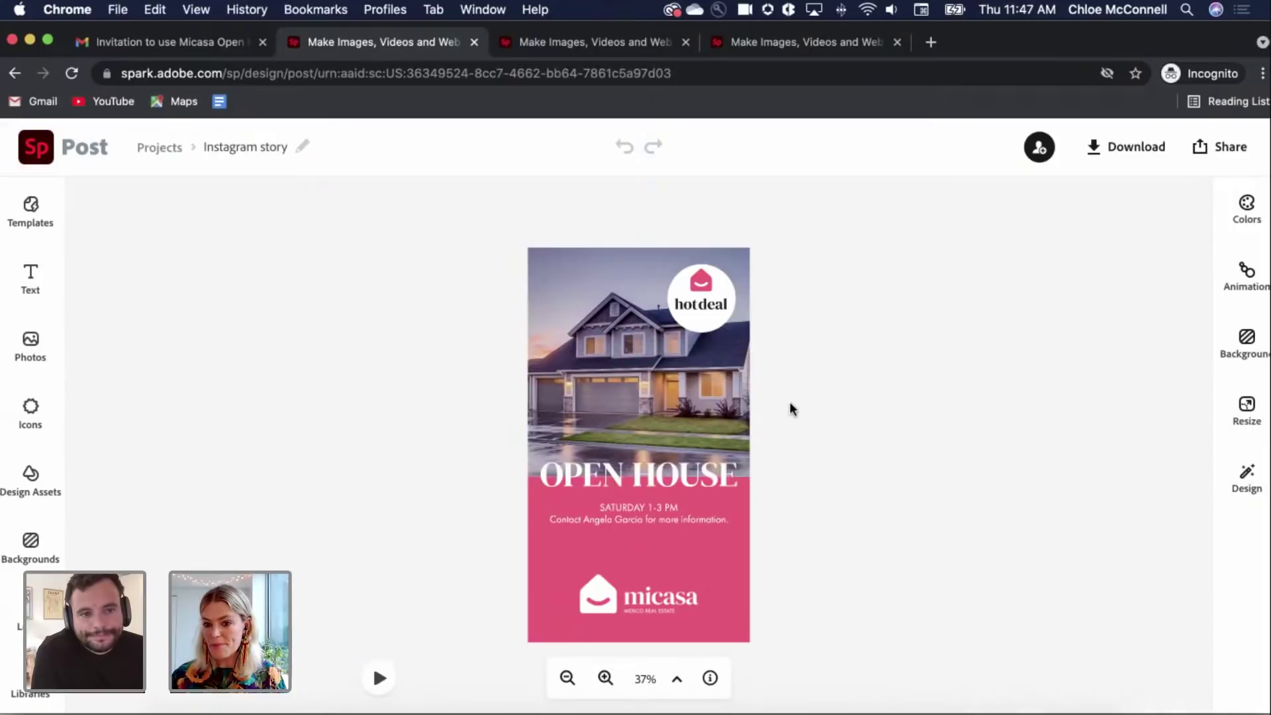
Step: Replace the story's modern house photo with the uploaded Berkeley Victorian.jpg
{"action": "left_click", "coordinate": [677, 405]}
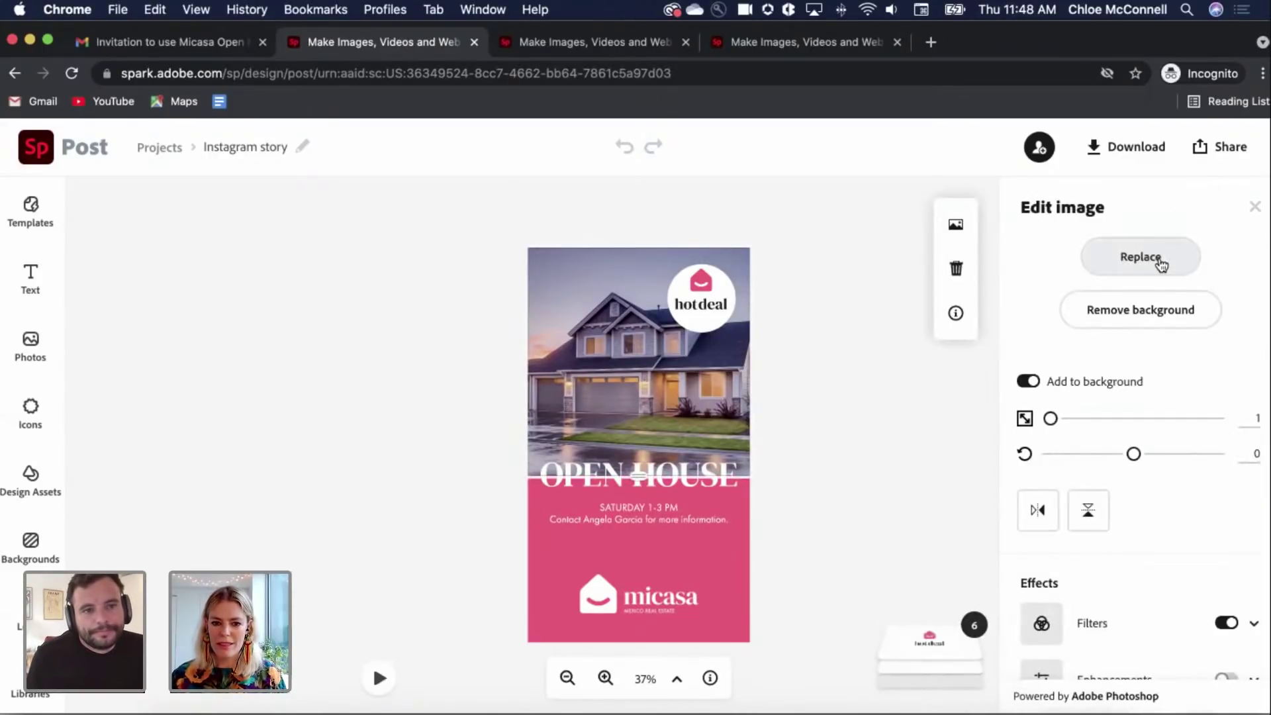
{"action": "left_click", "coordinate": [1162, 265]}
{"action": "left_click", "coordinate": [81, 208]}
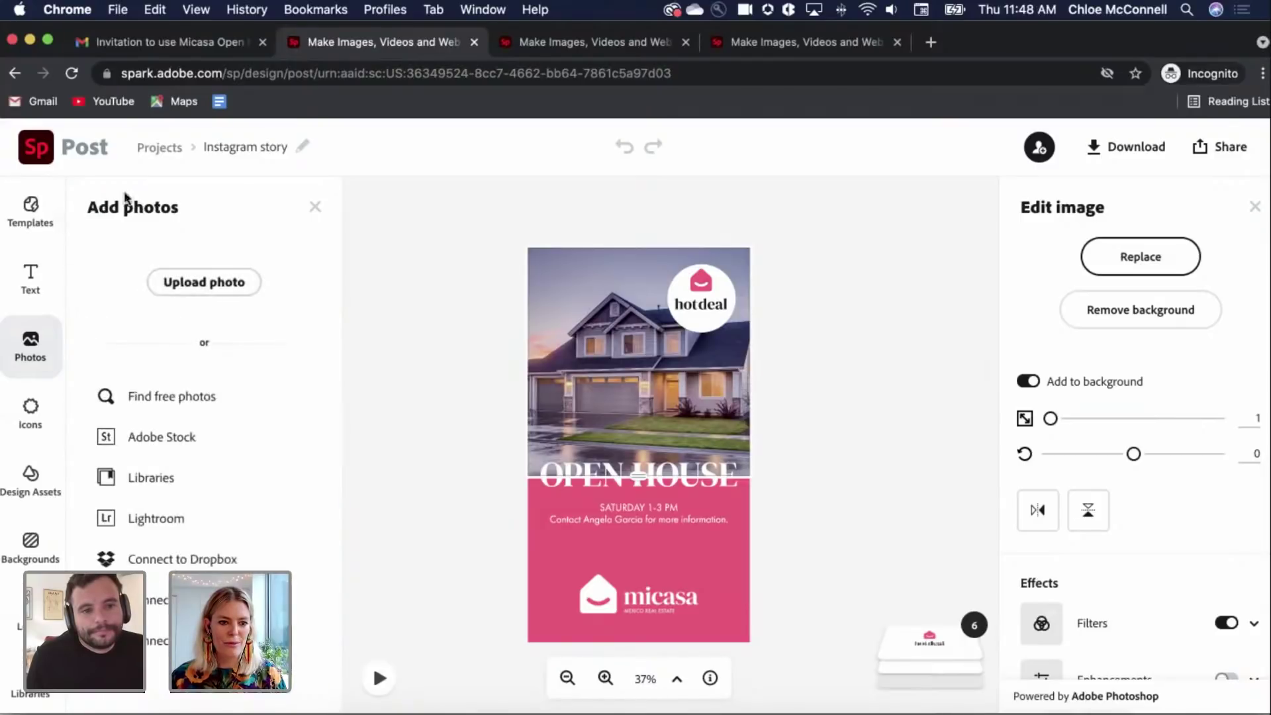
{"action": "left_click", "coordinate": [216, 283]}
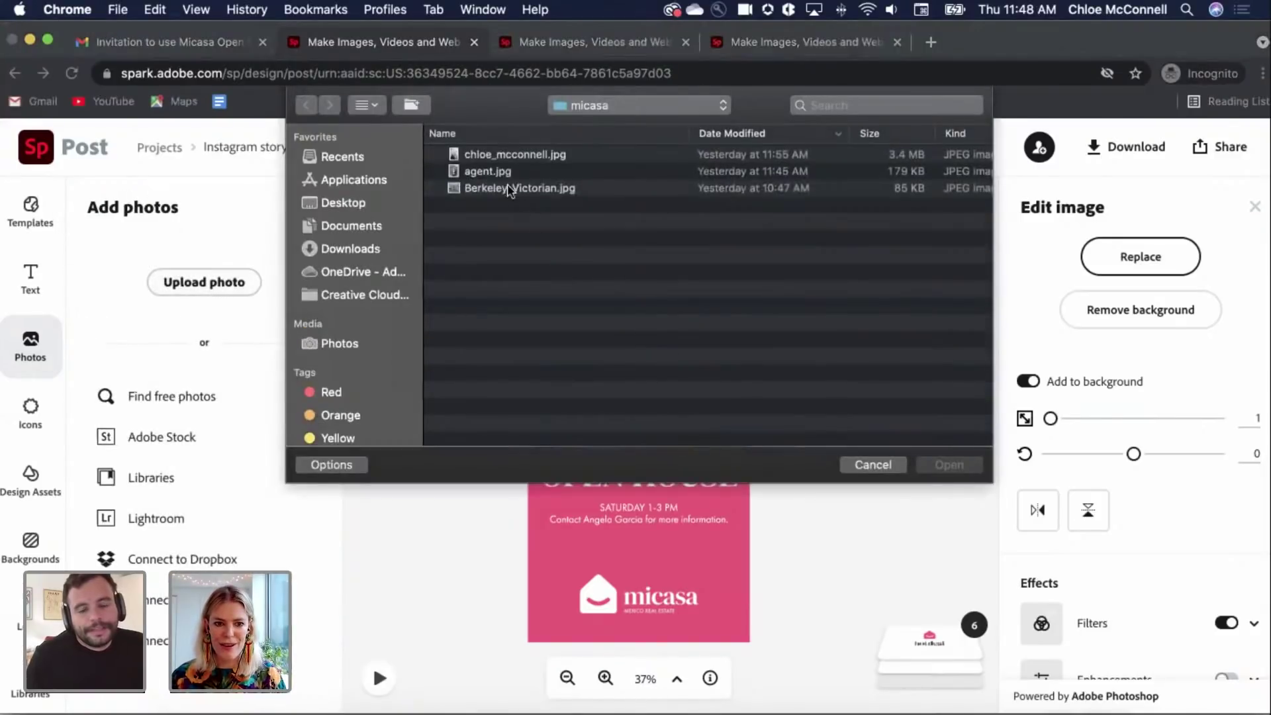
{"action": "left_click", "coordinate": [510, 188]}
{"action": "left_click", "coordinate": [941, 465]}
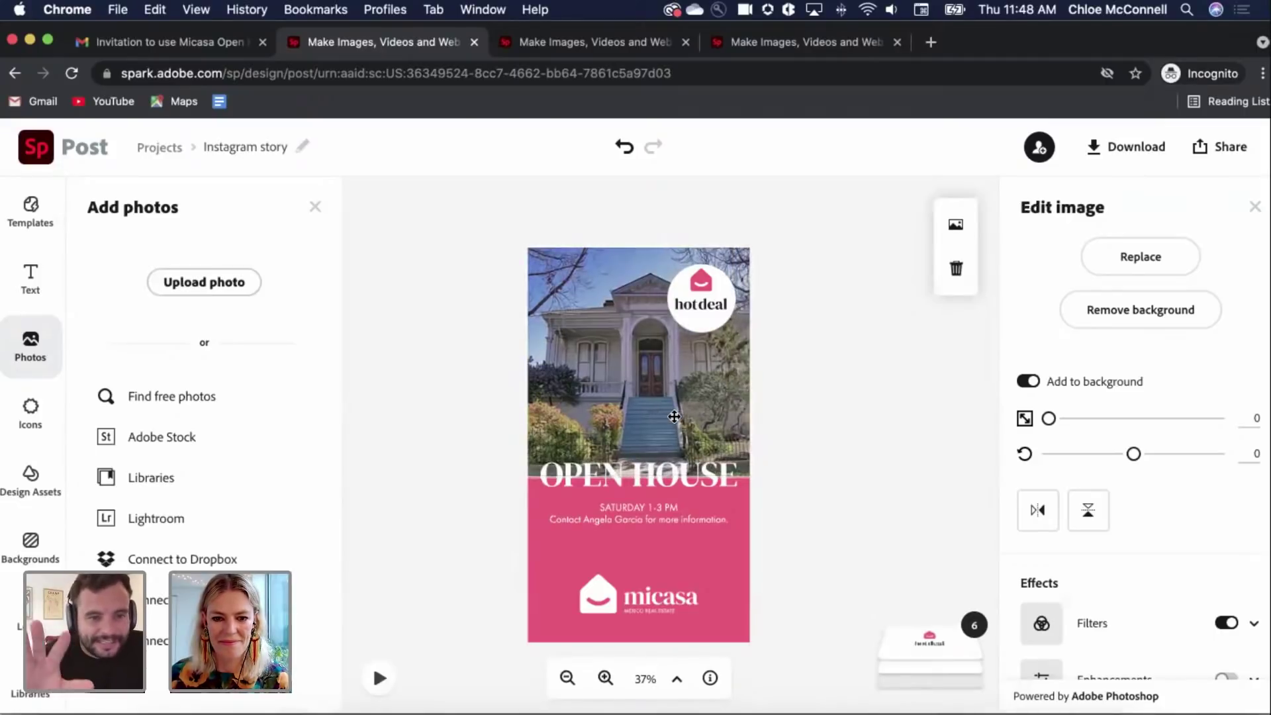
{"action": "left_click", "coordinate": [670, 519]}
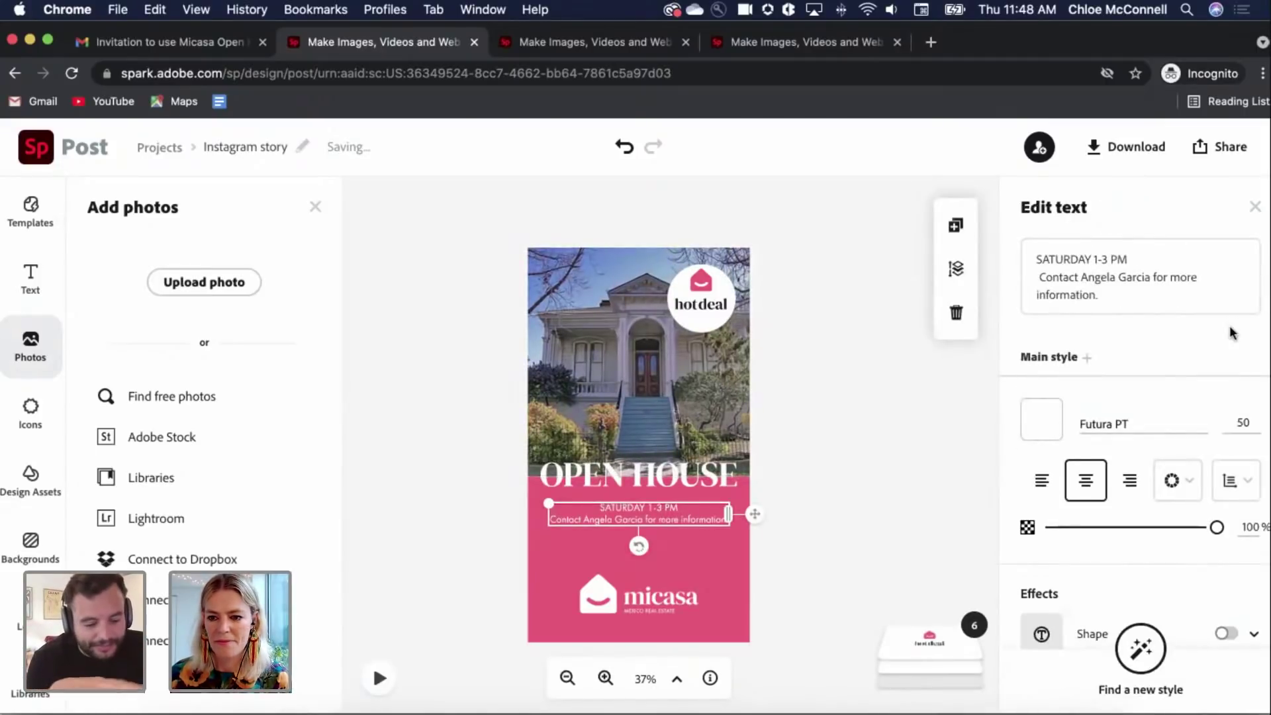
Step: Change the caption time to 1-5 PM, insert the new agent's name, and shift the photo slightly left
{"action": "left_click", "coordinate": [1104, 260]}
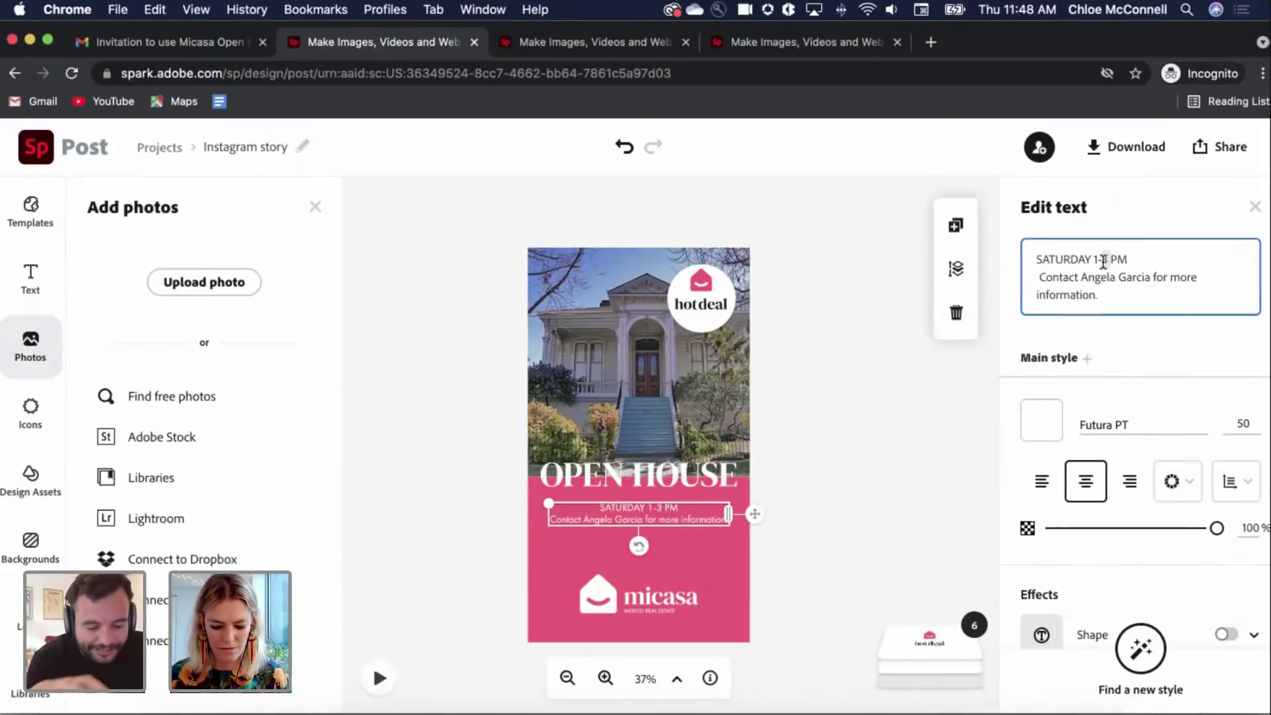
{"action": "key", "text": "BackSpace"}
{"action": "type", "text": "5"}
{"action": "left_click_drag", "start_coordinate": [1153, 279], "coordinate": [1081, 280]}
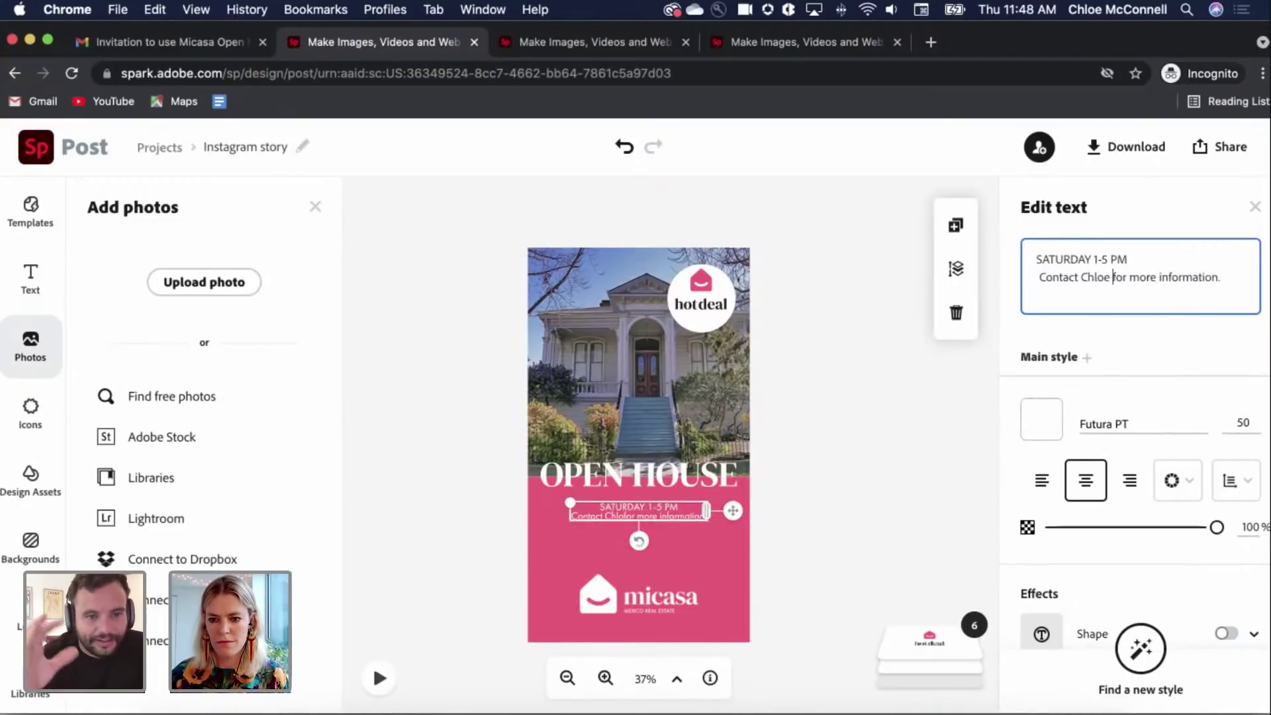
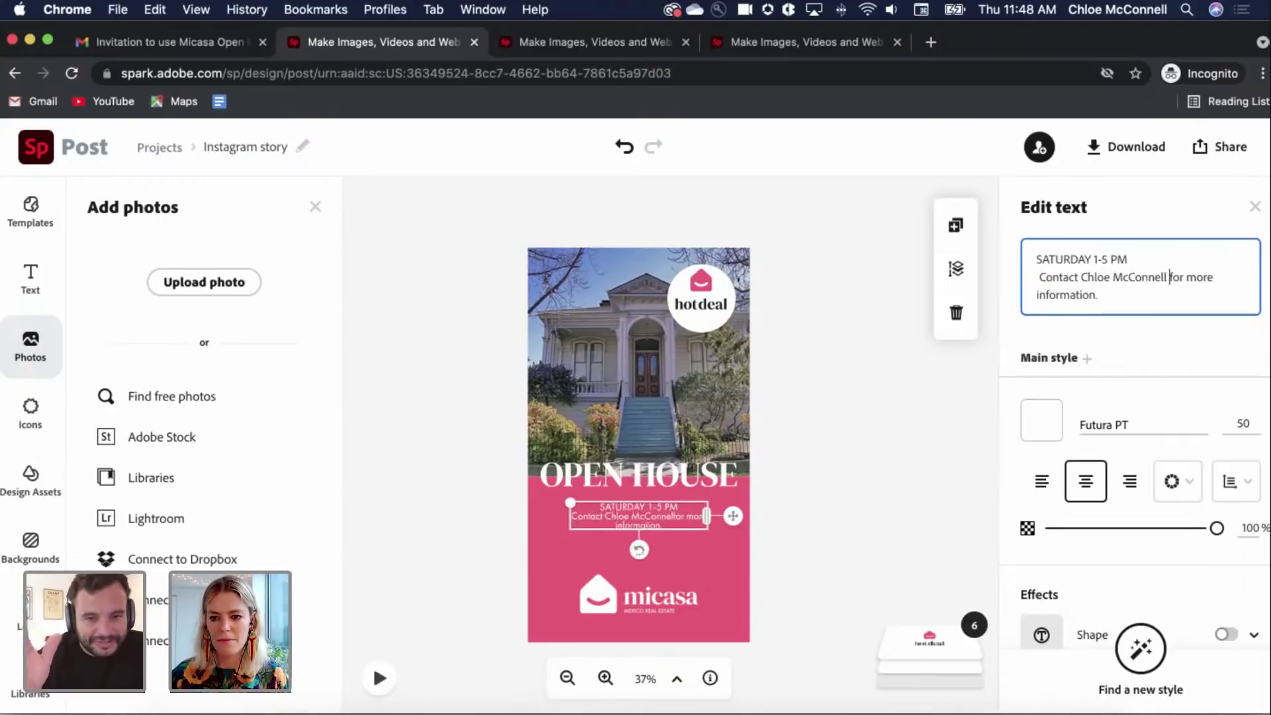
{"action": "left_click", "coordinate": [834, 392]}
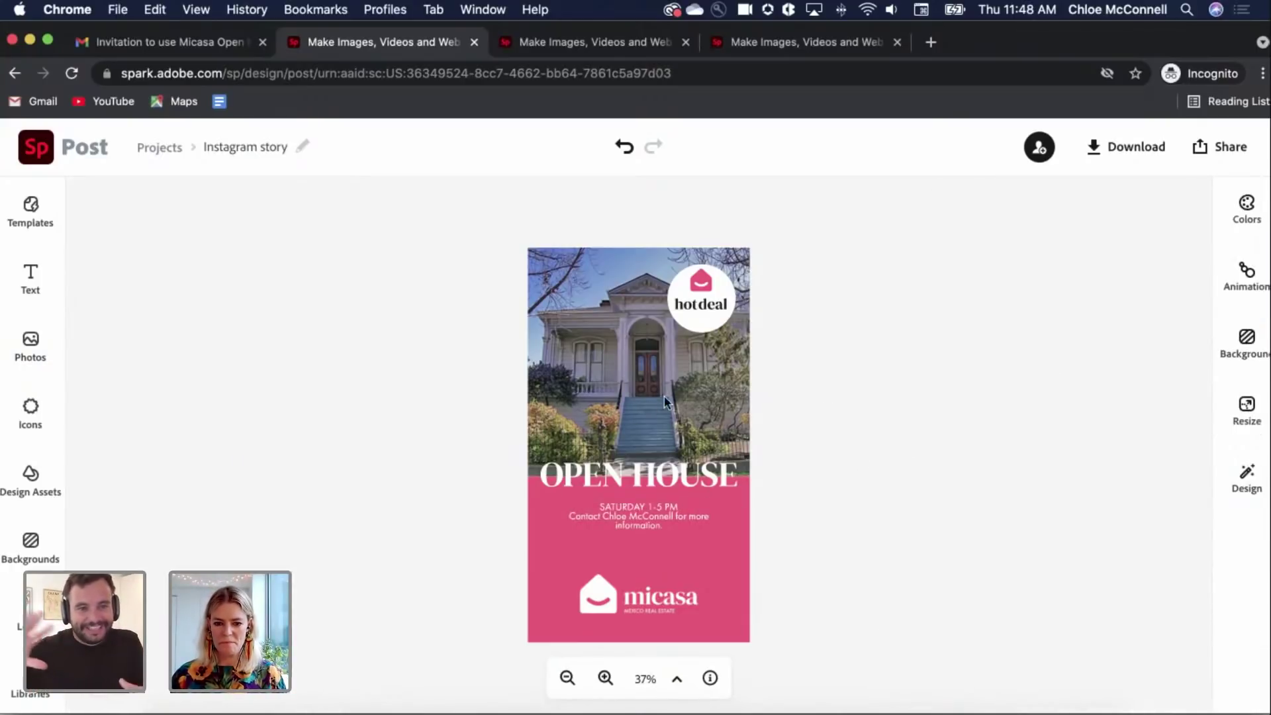
{"action": "left_click_drag", "start_coordinate": [676, 394], "coordinate": [667, 394]}
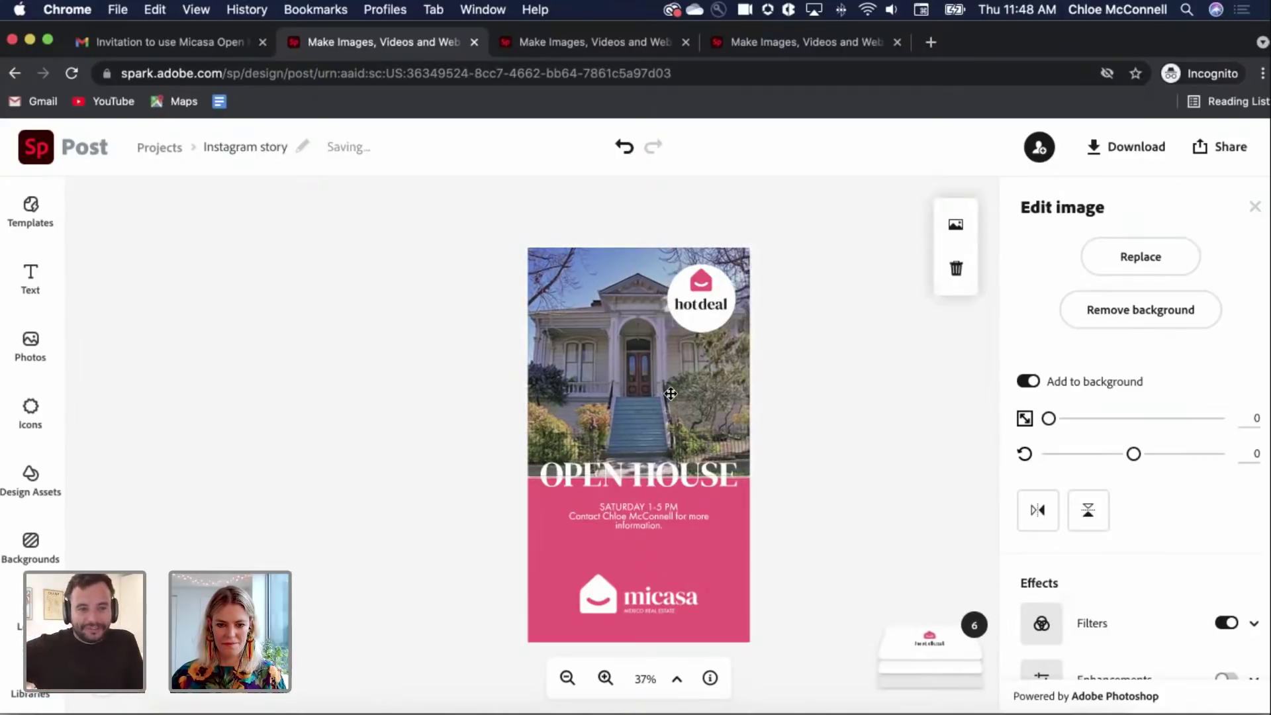
Step: Deselect the shifted Victorian house photo to view the finished story
{"action": "left_click", "coordinate": [886, 395]}
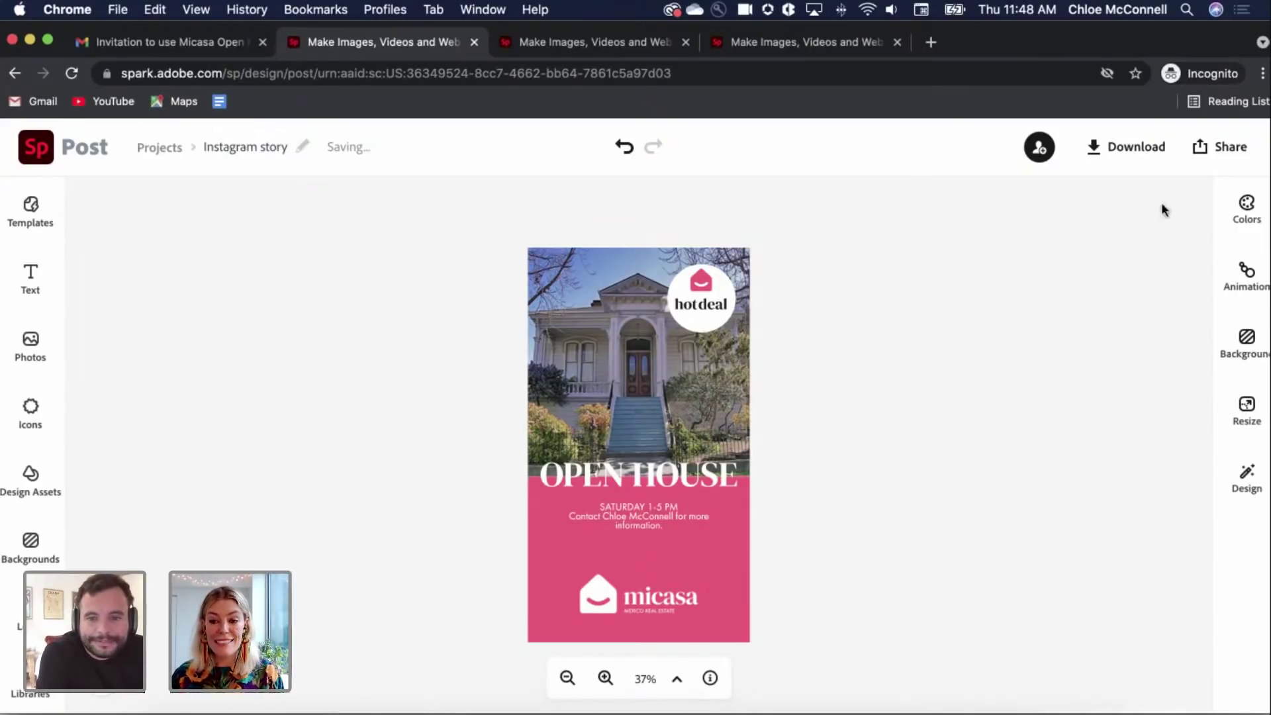
{"action": "left_click", "coordinate": [1136, 148]}
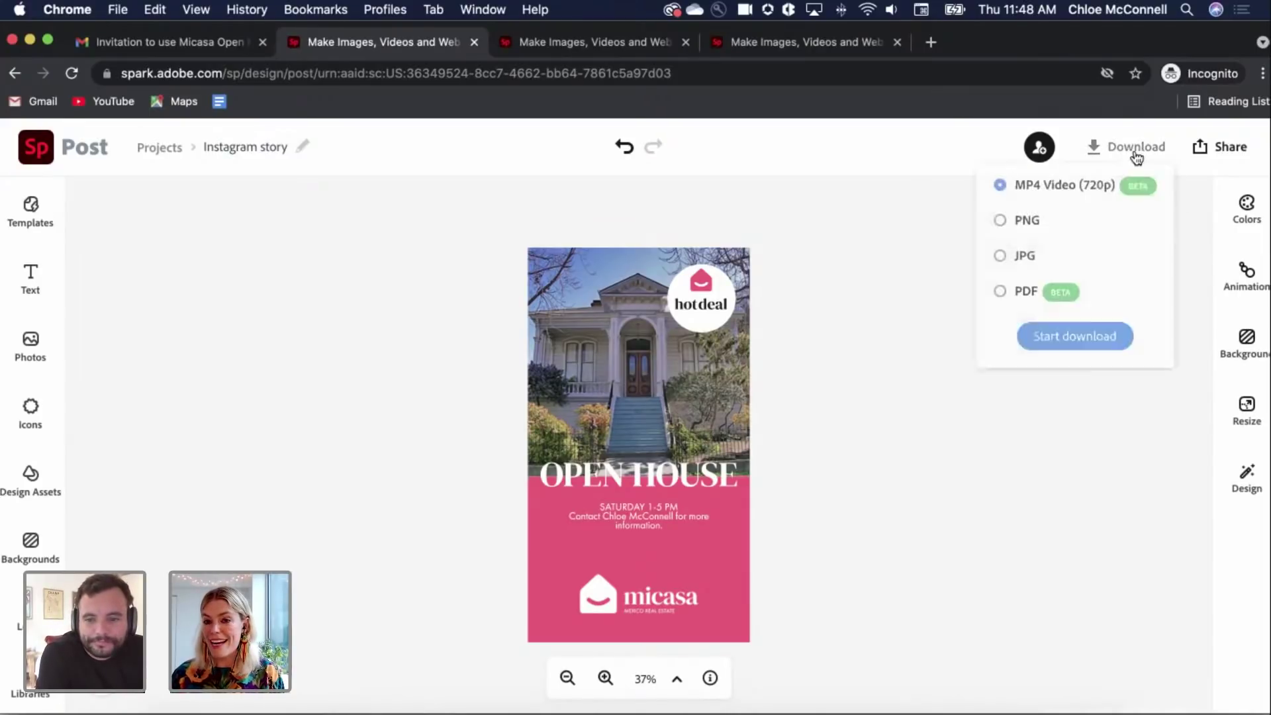
{"action": "left_click", "coordinate": [1023, 222]}
{"action": "left_click", "coordinate": [1080, 336]}
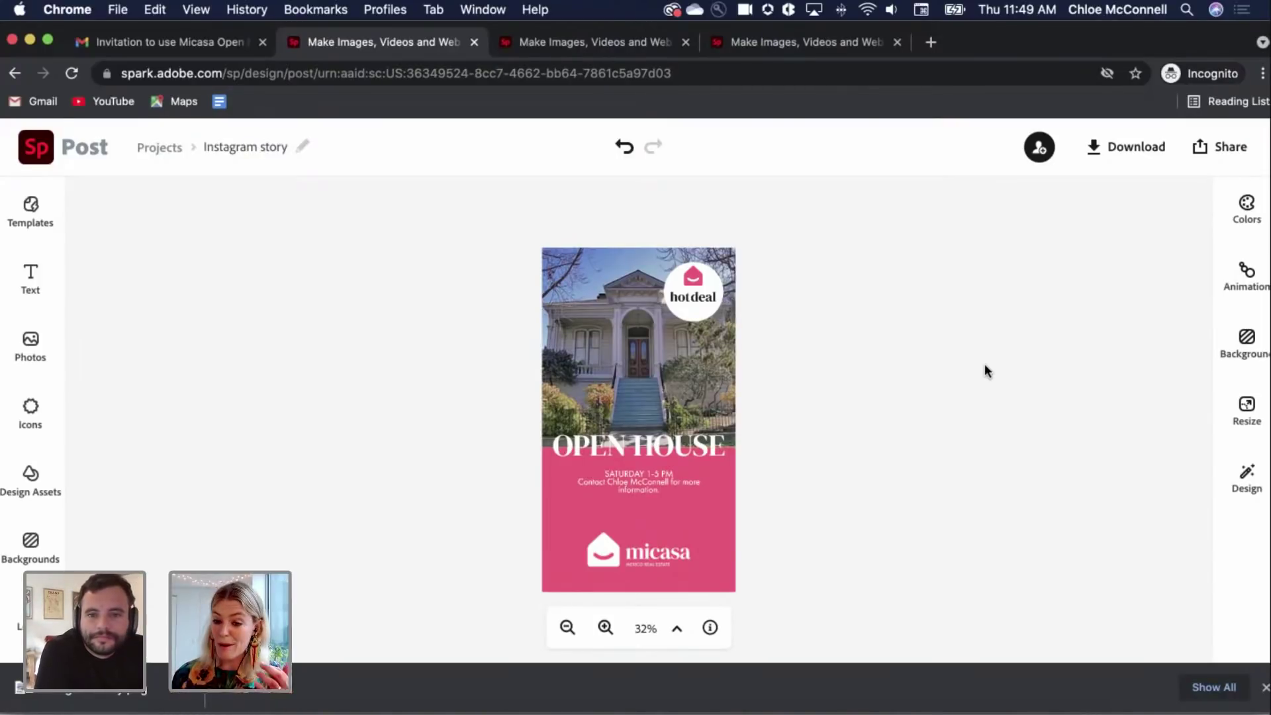
Step: Invite the suggested collaborator to edit the story with the note 'Please add your own content!'
{"action": "left_click", "coordinate": [1043, 145]}
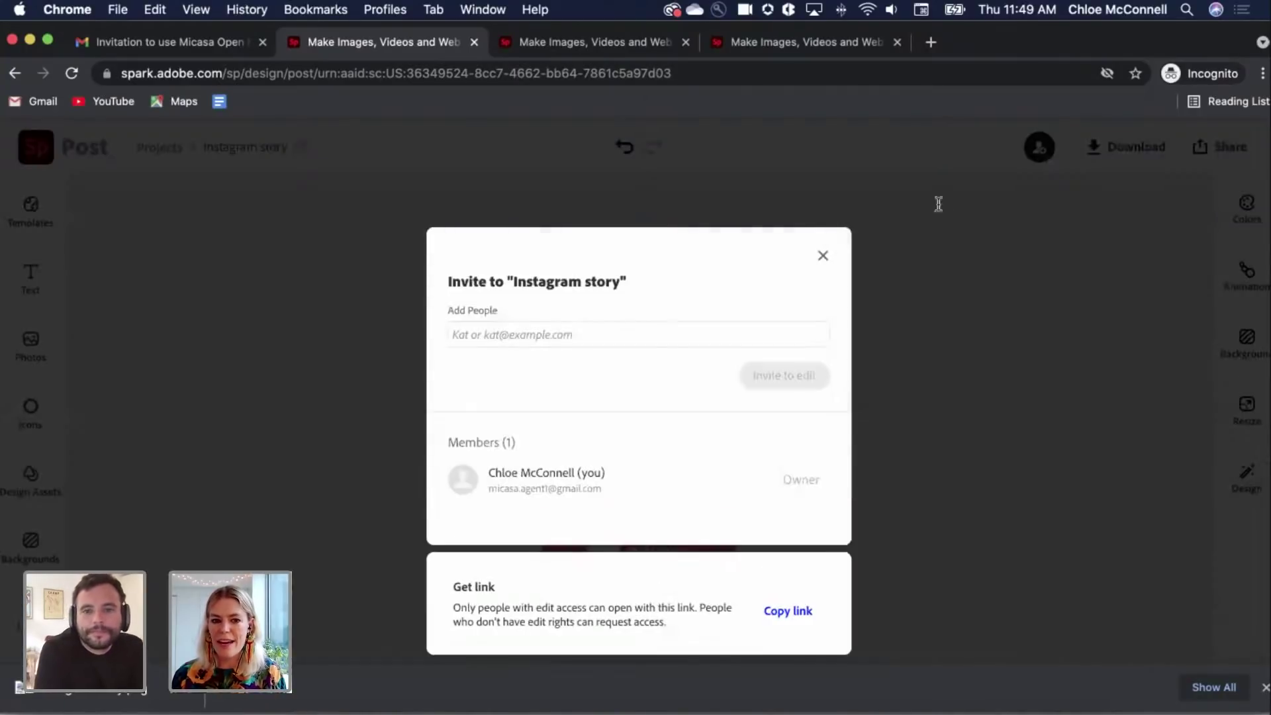
{"action": "left_click", "coordinate": [639, 335]}
{"action": "type", "text": "test"}
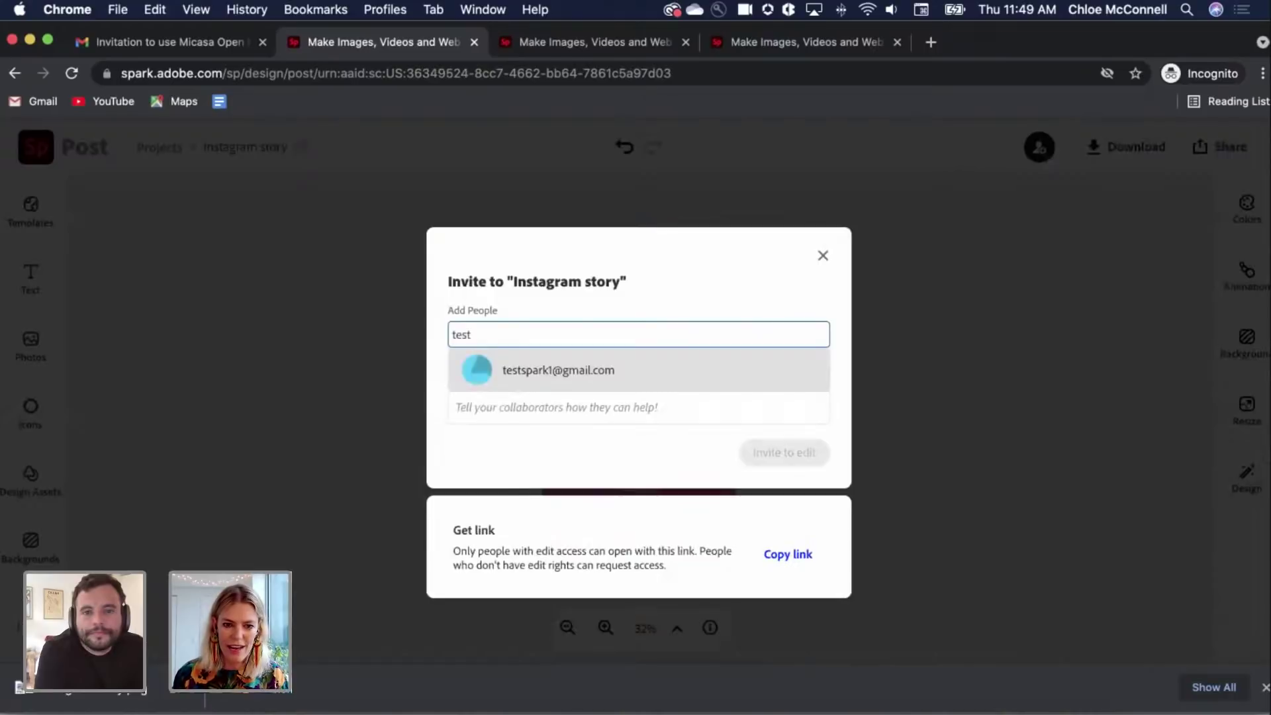
{"action": "left_click", "coordinate": [611, 371]}
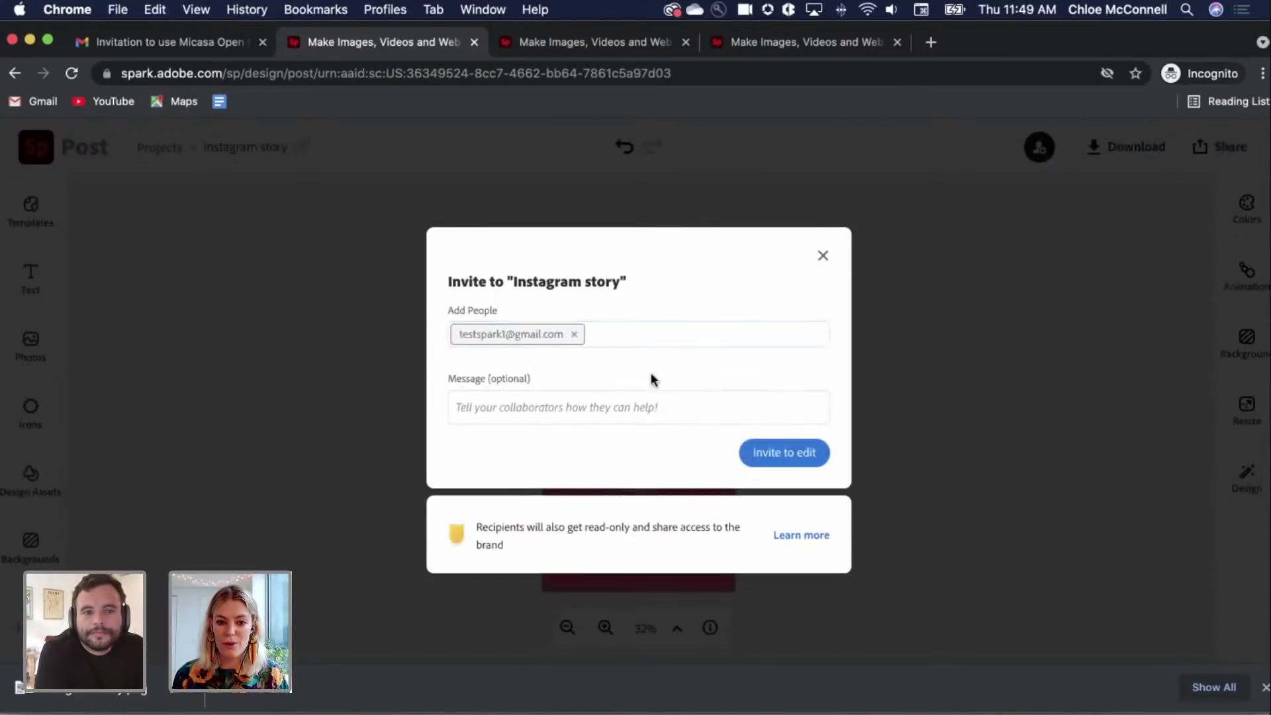
{"action": "type", "text": "Please ad"}
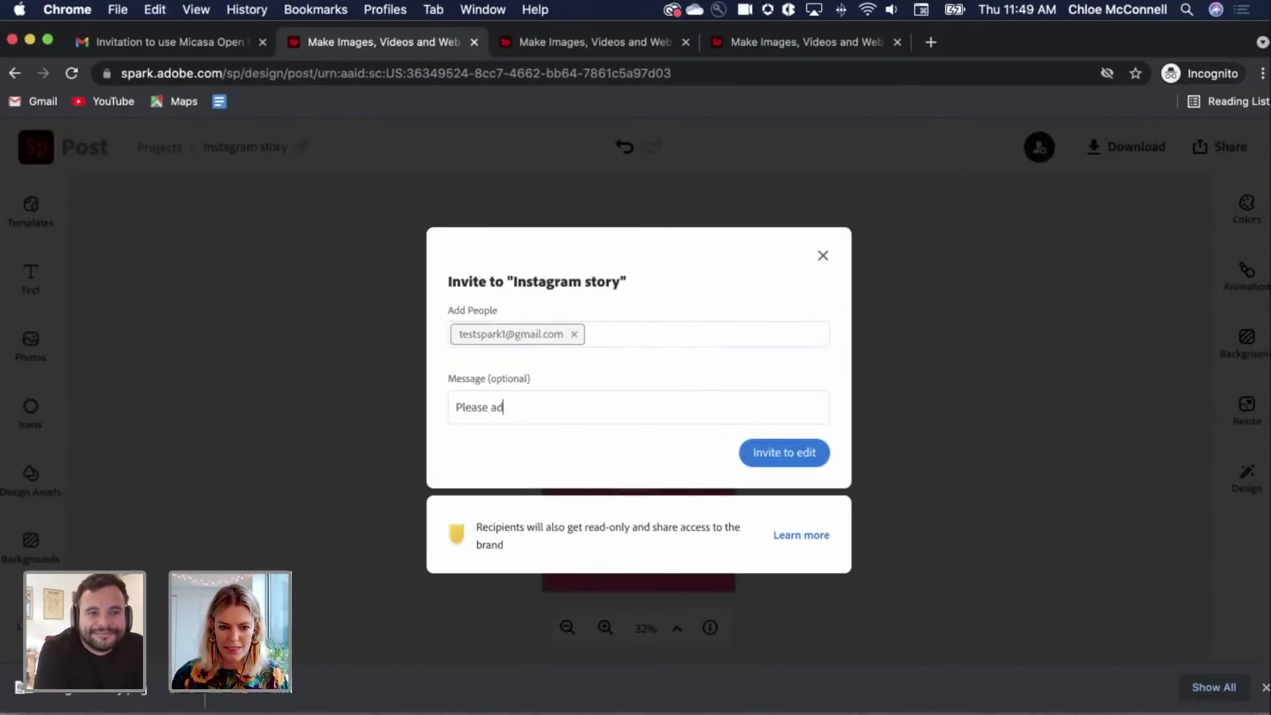
{"action": "type", "text": "d your own content!"}
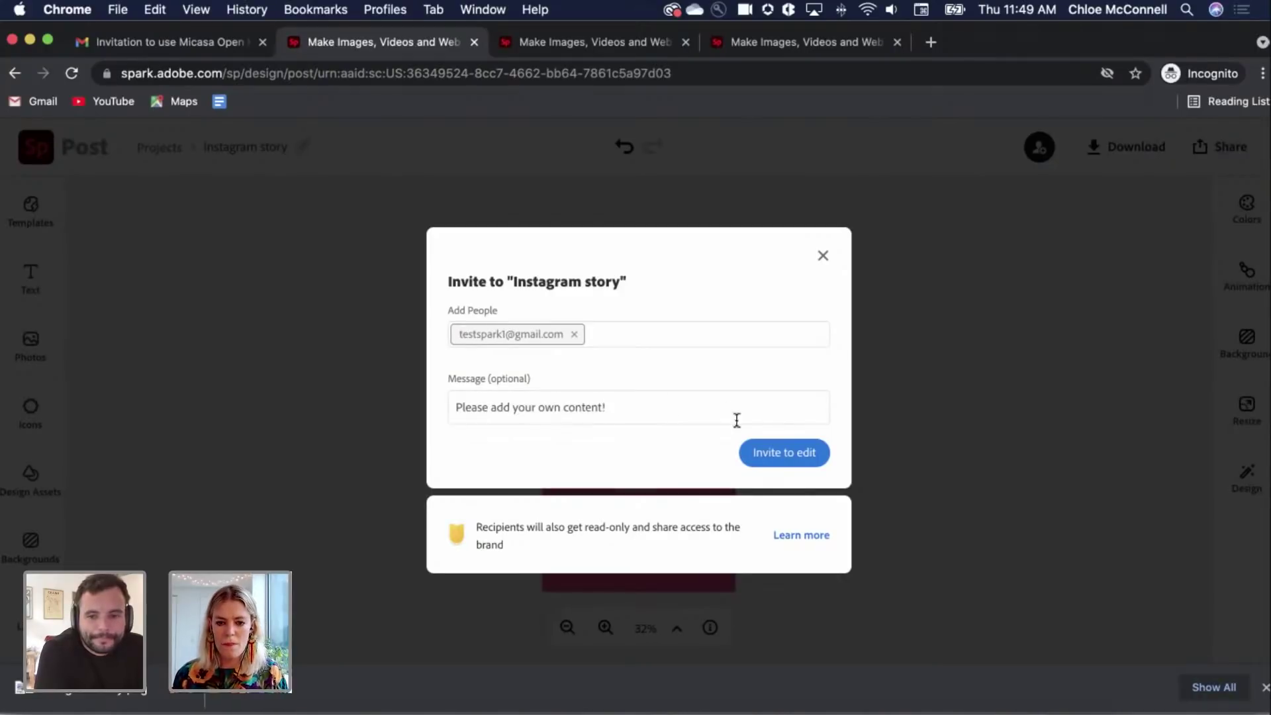
{"action": "left_click", "coordinate": [792, 453]}
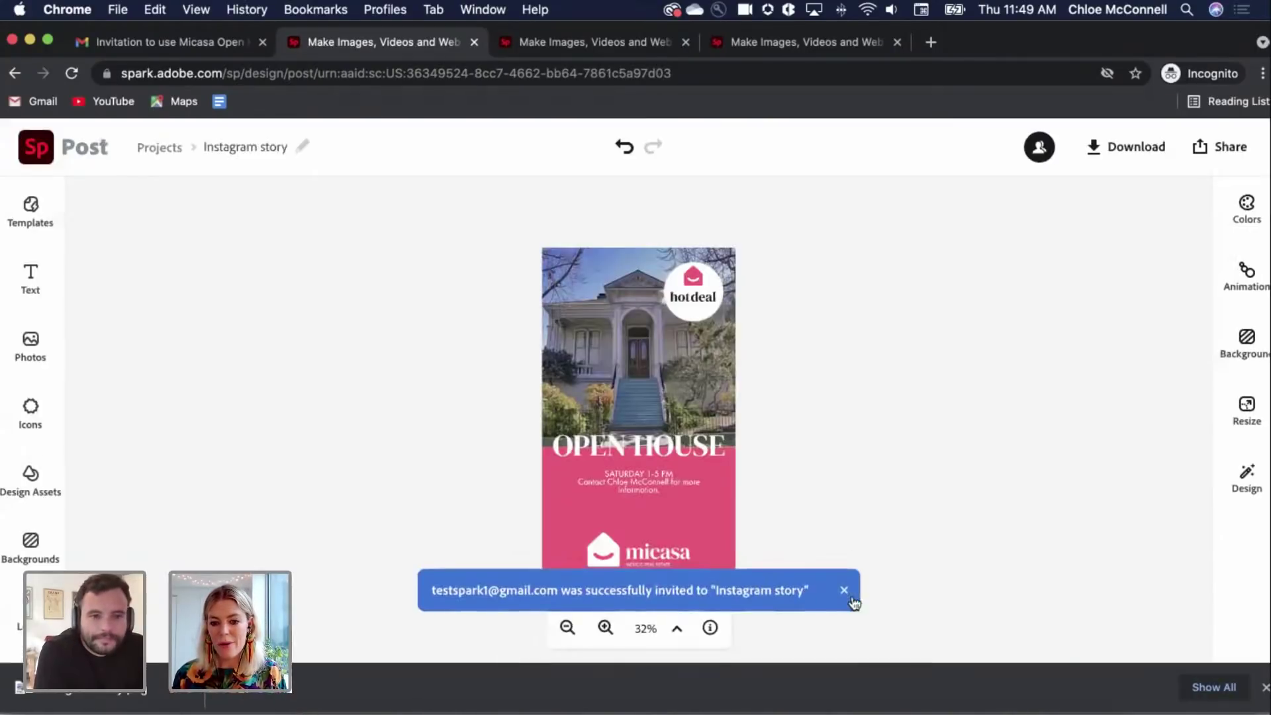
{"action": "left_click", "coordinate": [845, 589]}
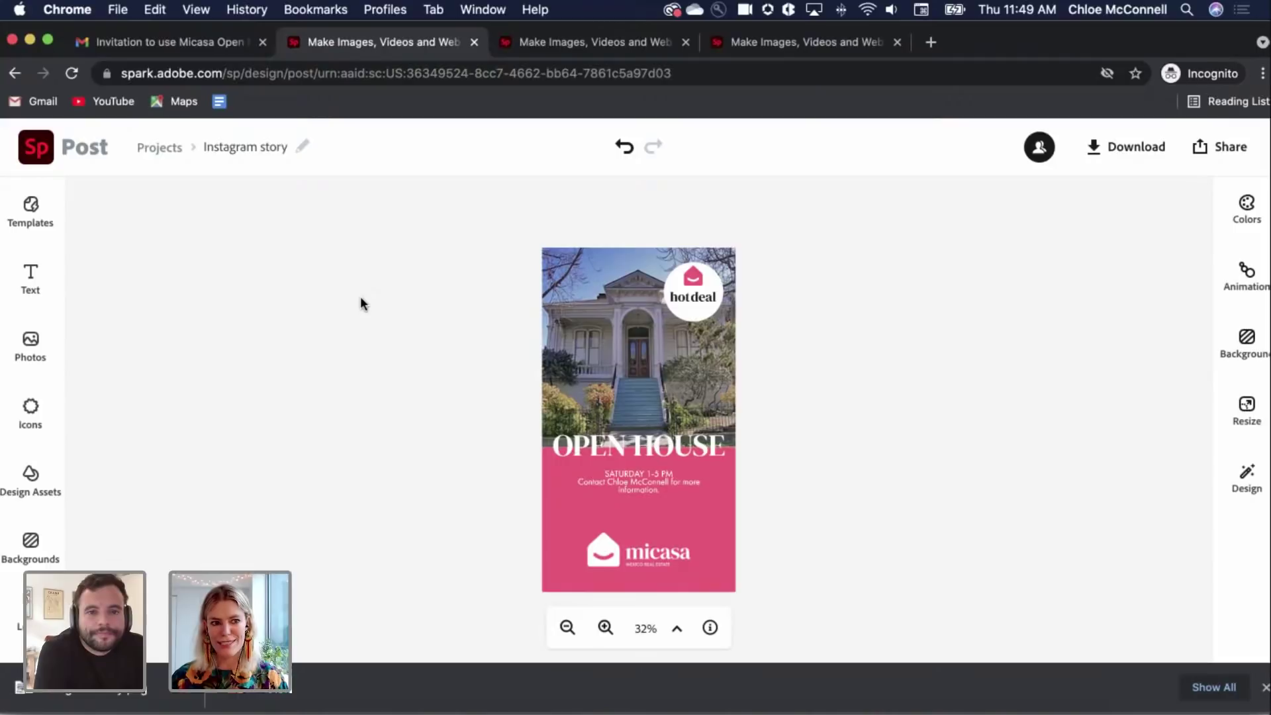
Step: Return to the Spark home page and preview the Micasa Open House Facebook post template
{"action": "left_click", "coordinate": [33, 152]}
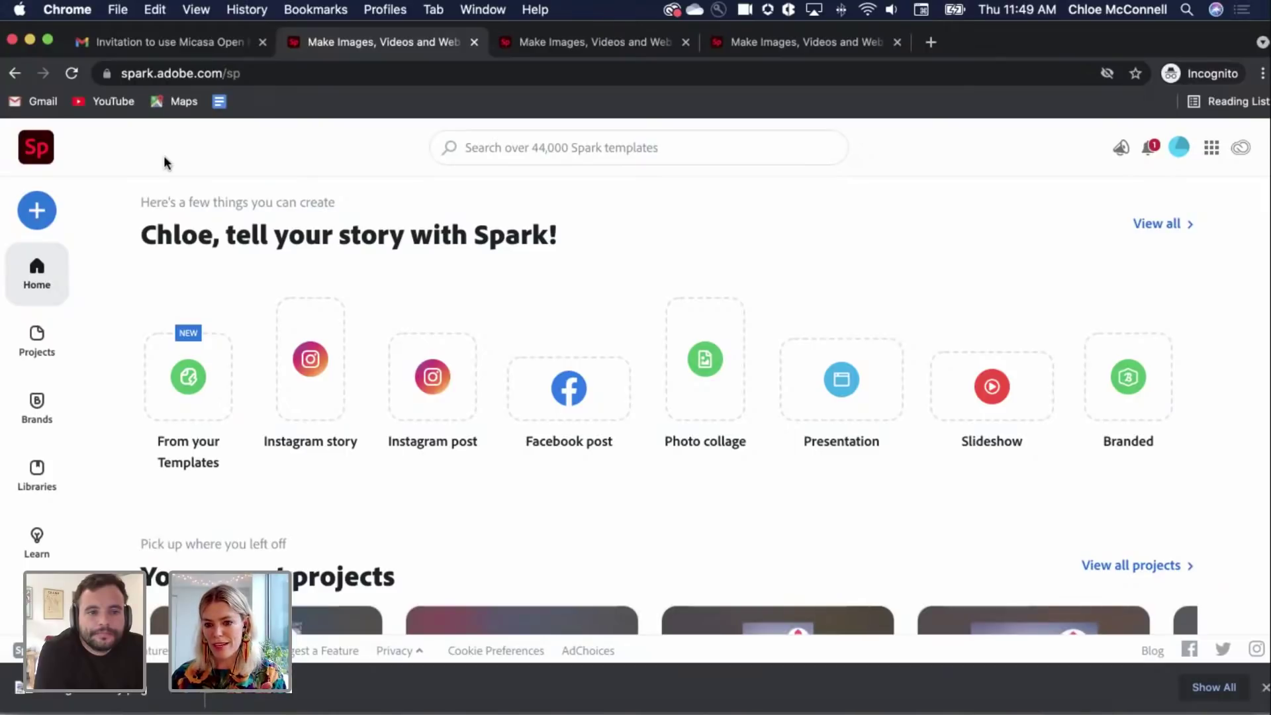
{"action": "left_click", "coordinate": [182, 361]}
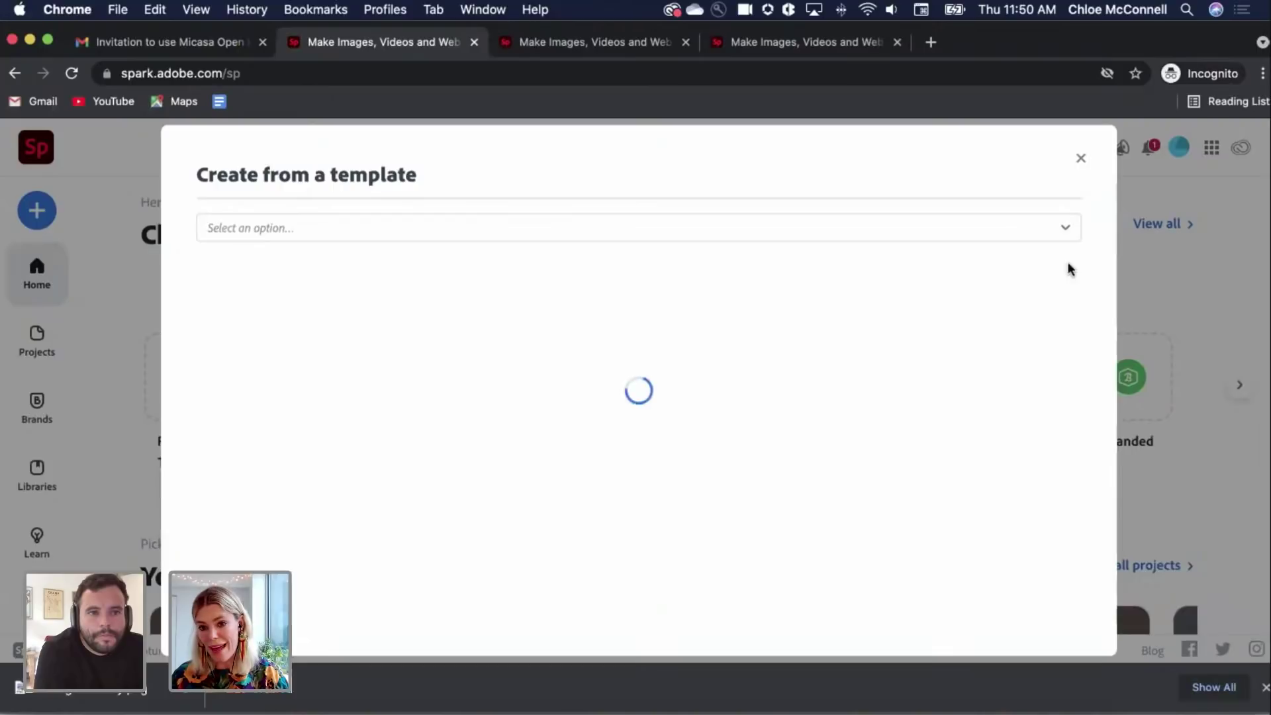
{"action": "left_click", "coordinate": [1064, 228]}
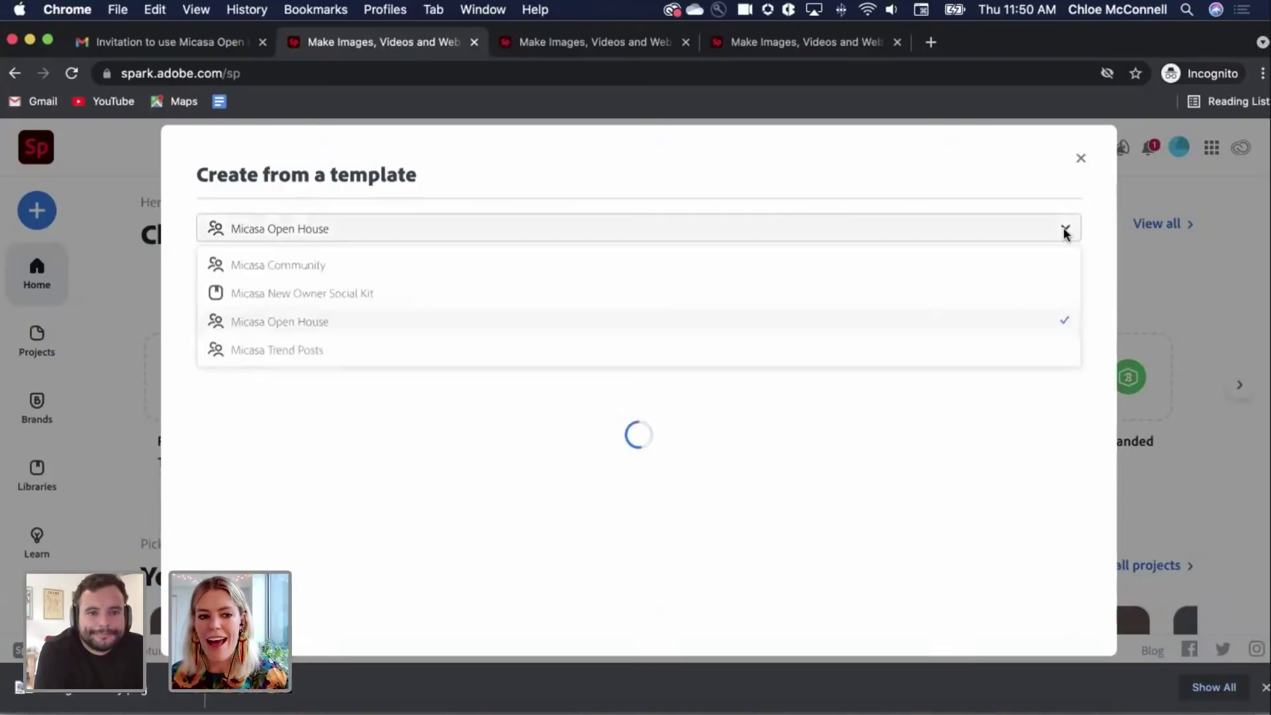
{"action": "left_click", "coordinate": [847, 166]}
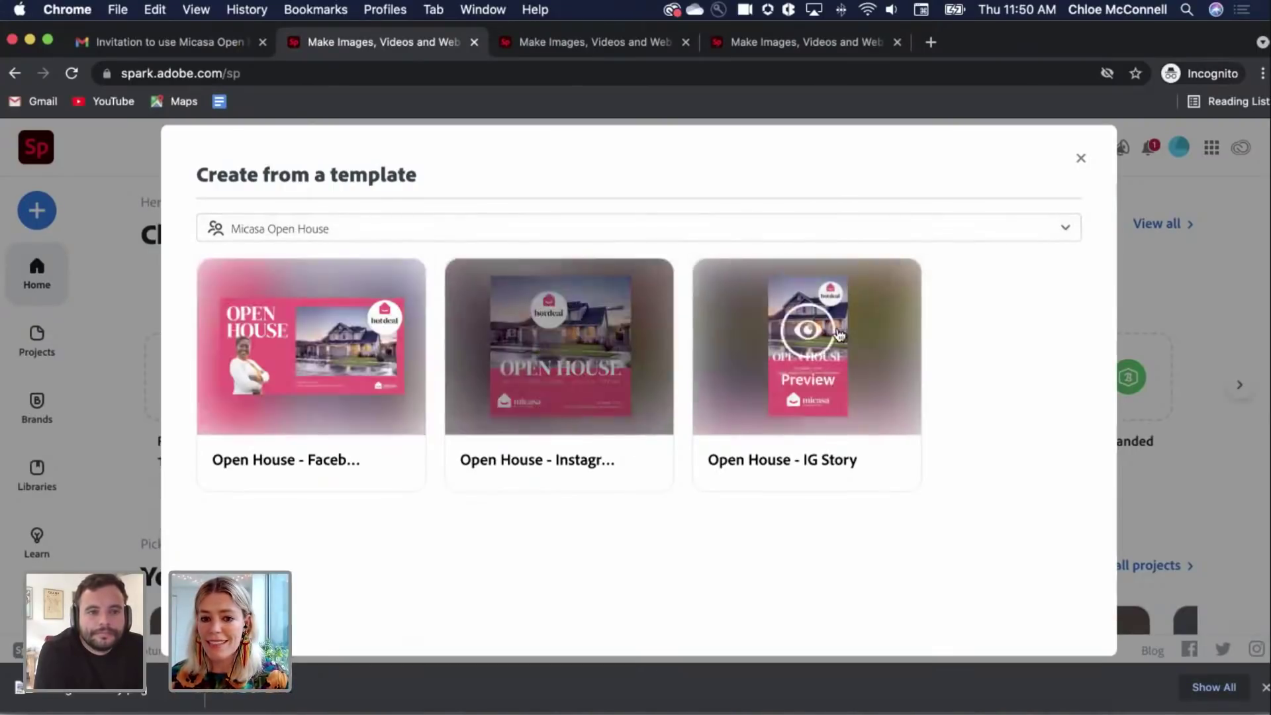
{"action": "left_click", "coordinate": [312, 358]}
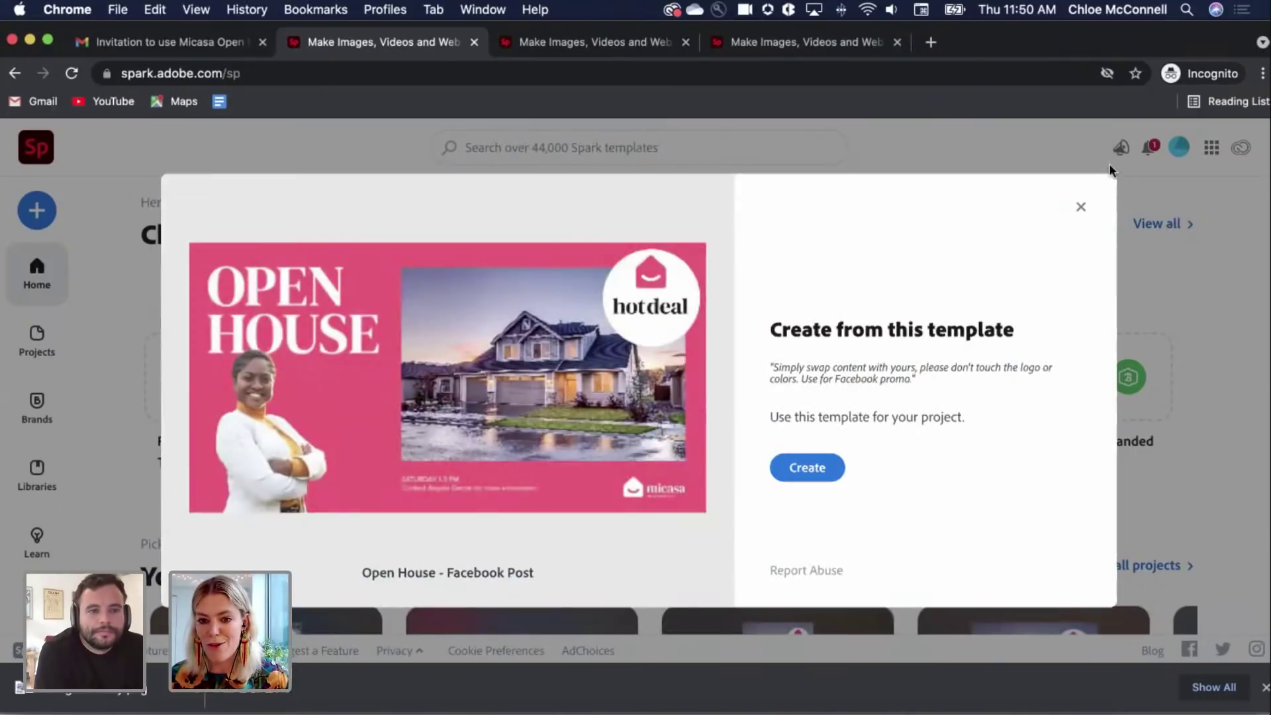
{"action": "left_click", "coordinate": [1080, 208]}
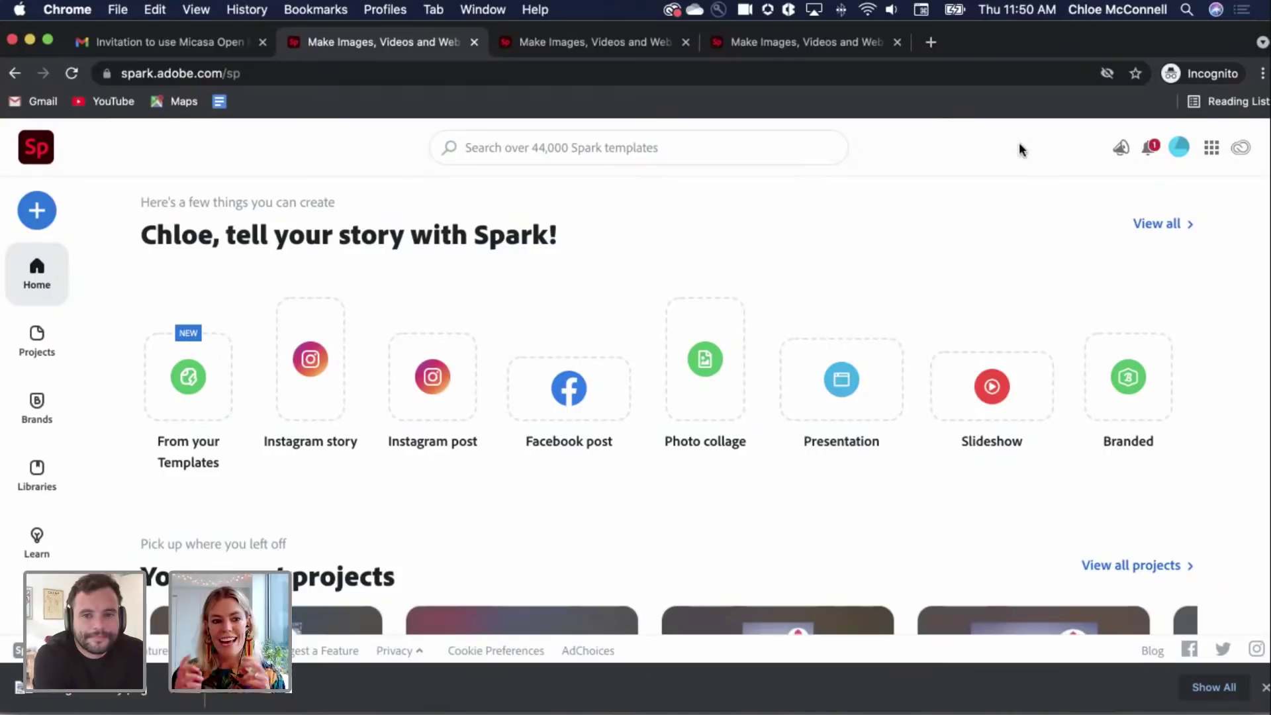
Step: Open the Micasa New Owner Social Kit library from Libraries
{"action": "left_click", "coordinate": [37, 473]}
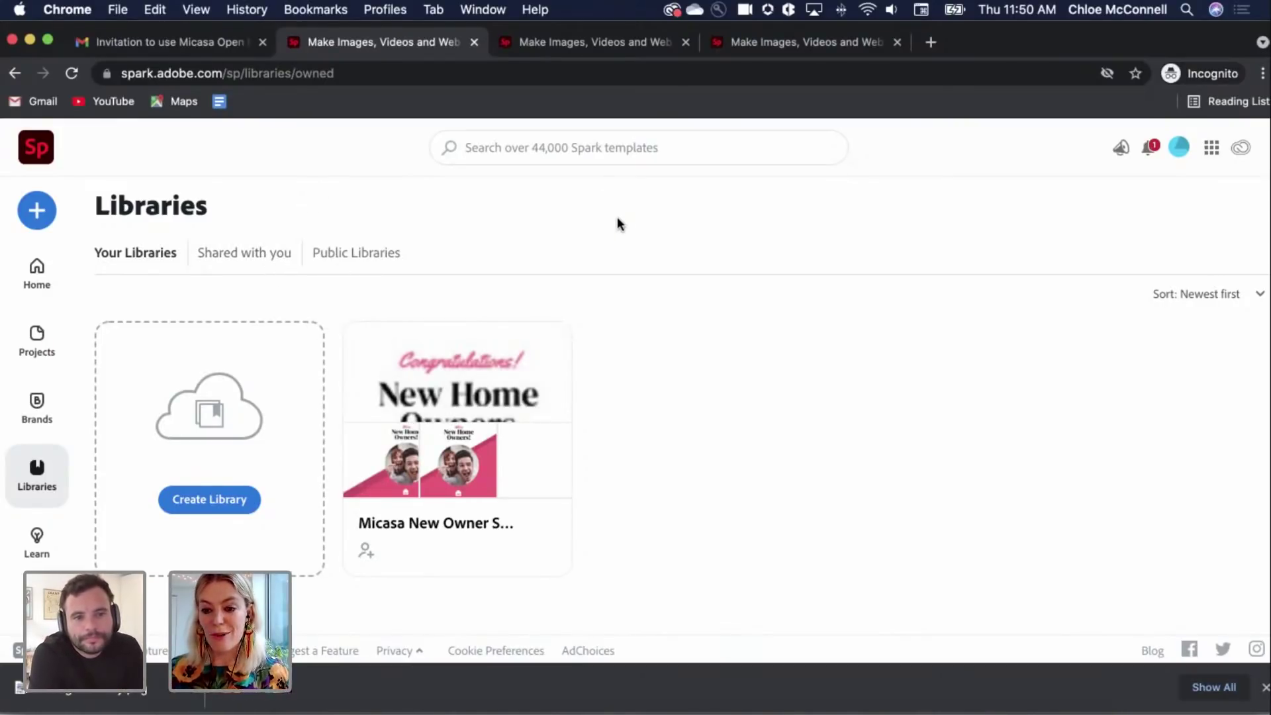
{"action": "mouse_move", "coordinate": [537, 374]}
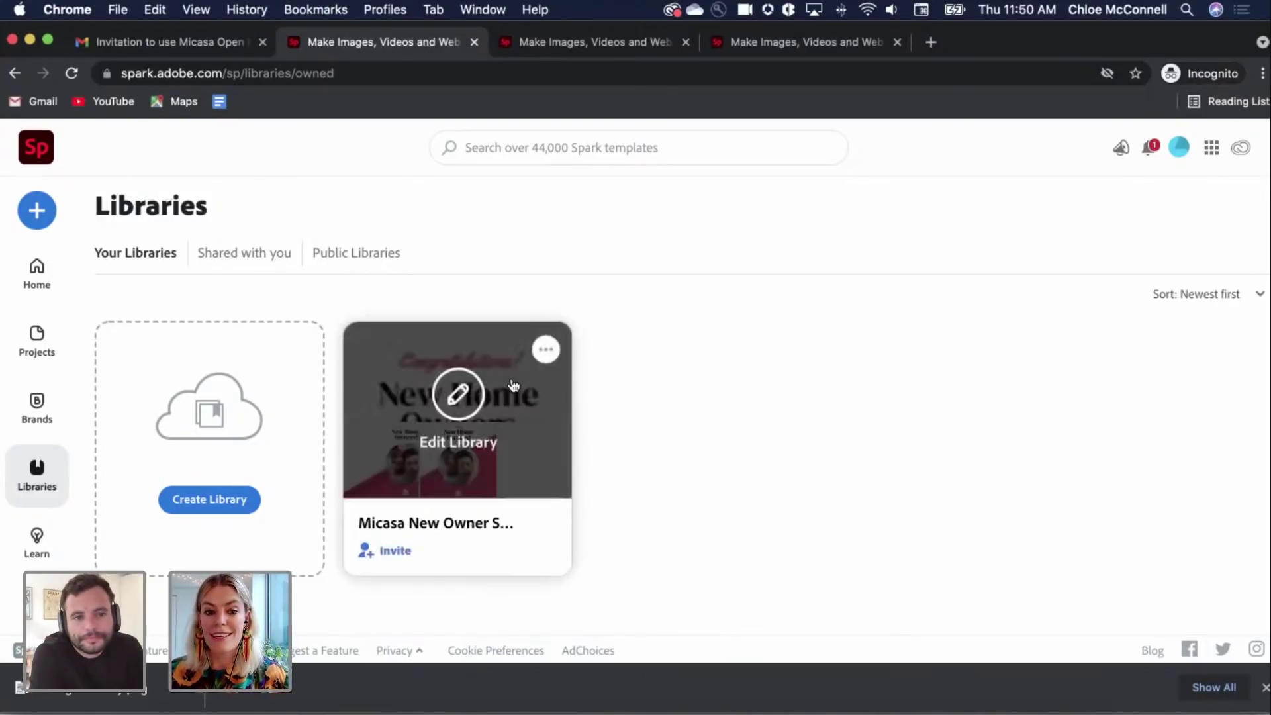
{"action": "left_click", "coordinate": [500, 414]}
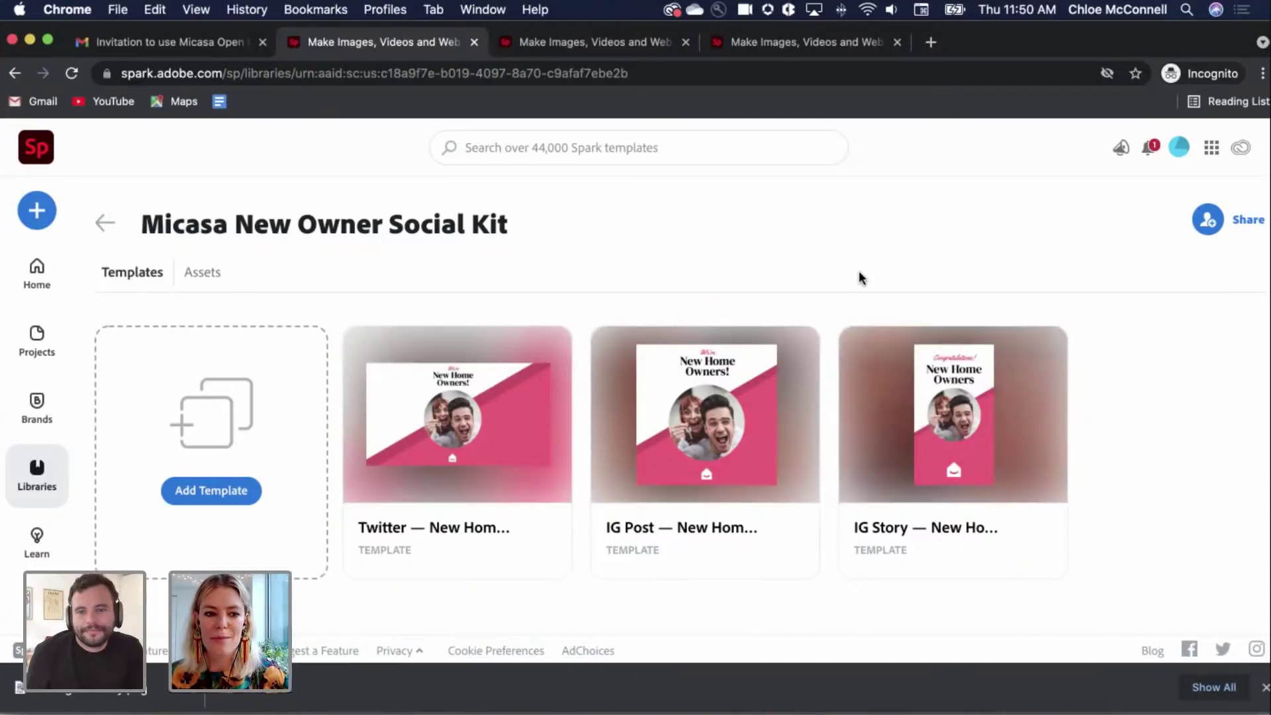
Step: Preview the library's Twitter and IG Post New Home Owners templates
{"action": "left_click", "coordinate": [450, 414]}
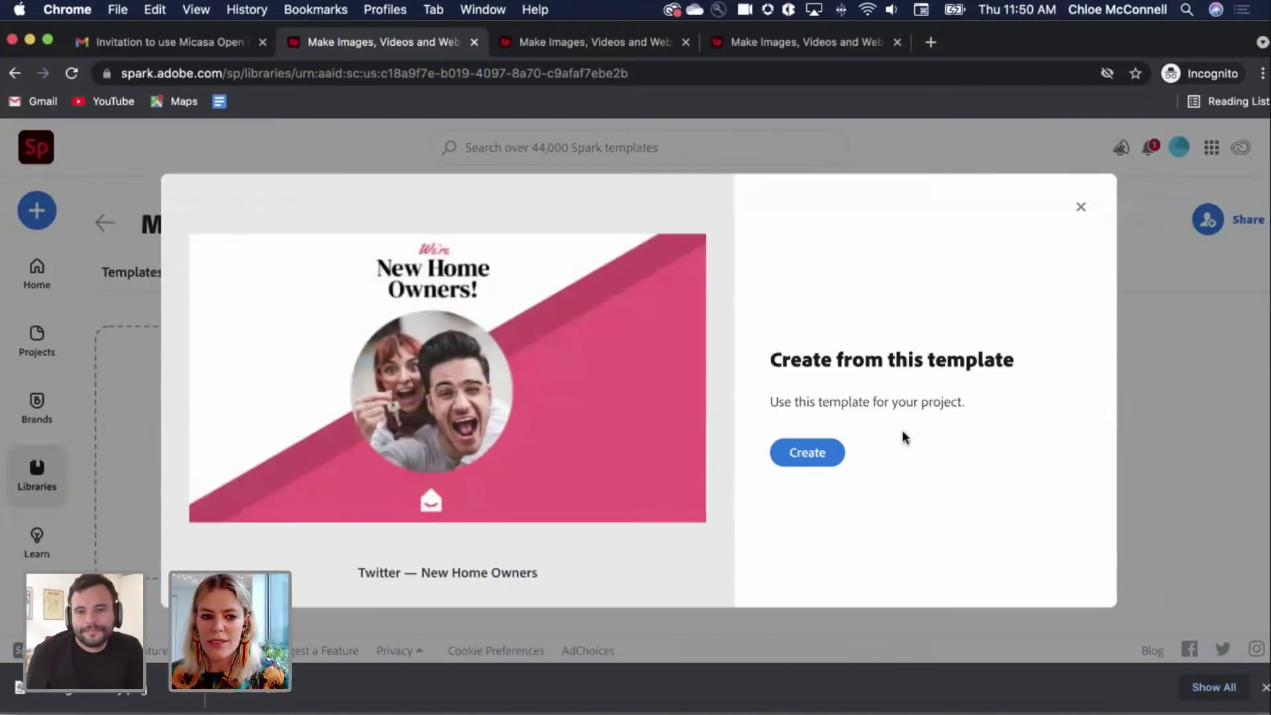
{"action": "left_click", "coordinate": [1081, 208]}
{"action": "left_click", "coordinate": [713, 437]}
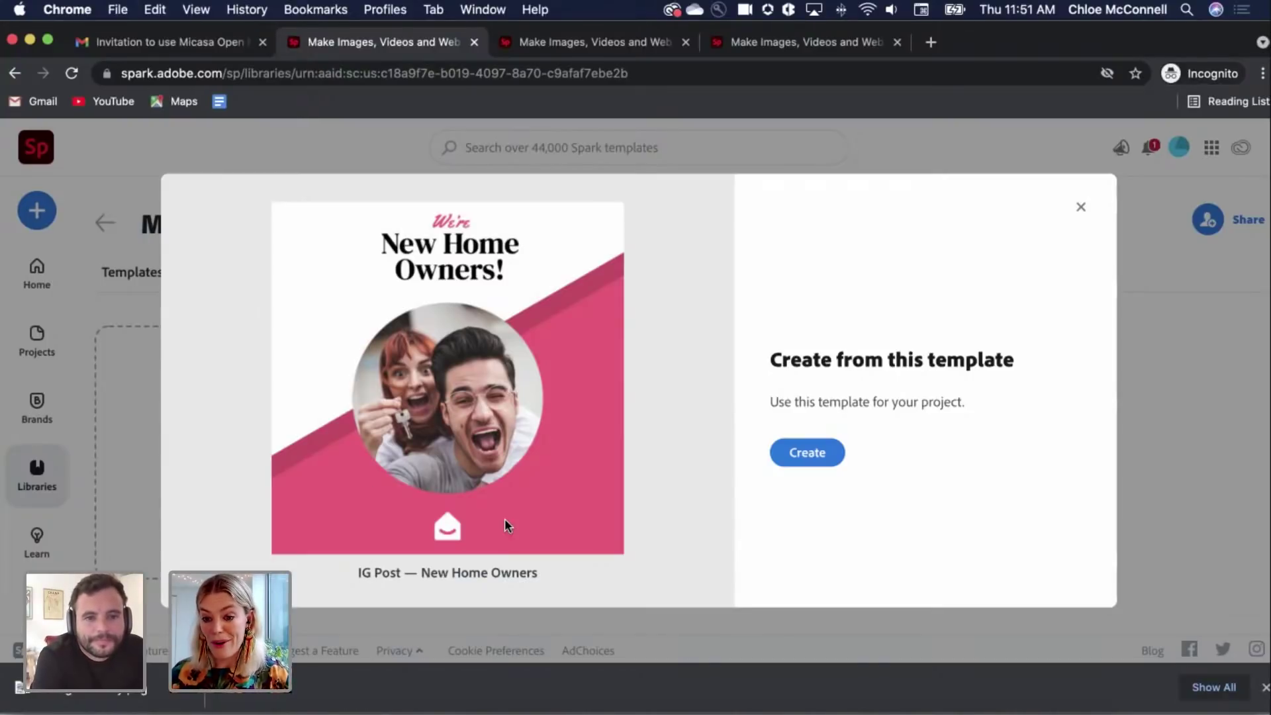
{"action": "left_click", "coordinate": [1081, 207]}
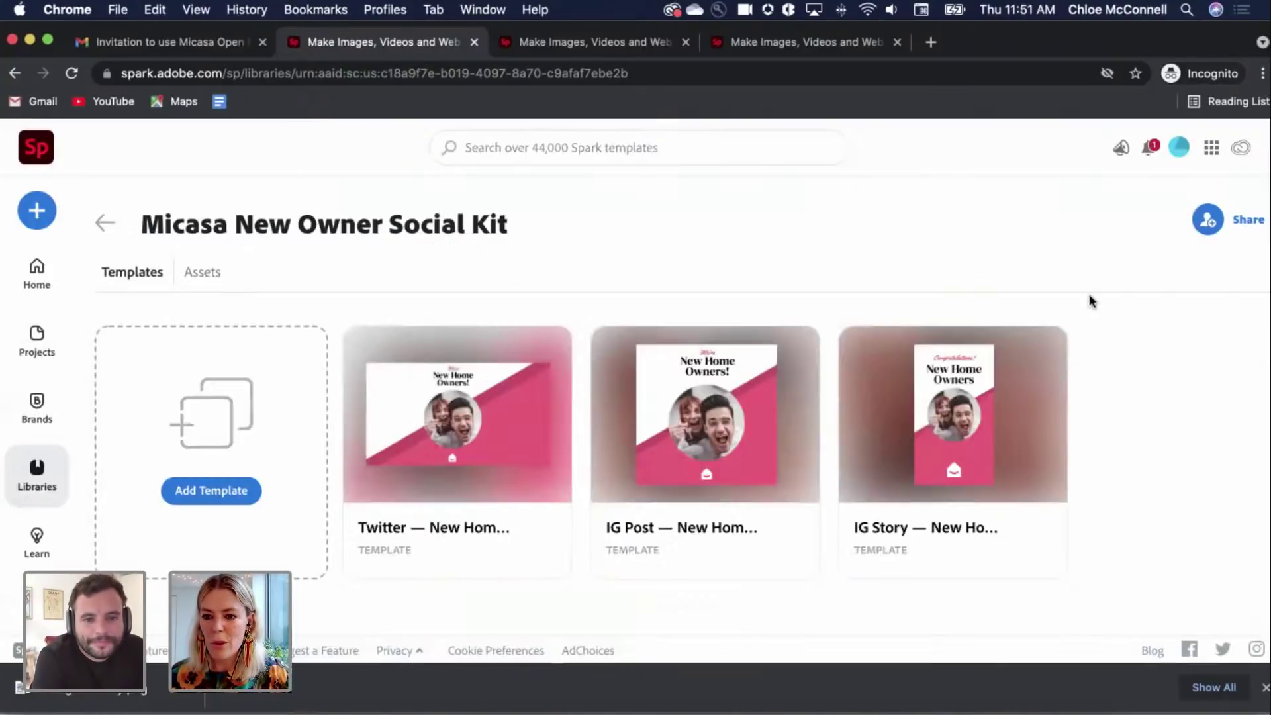
{"action": "left_click", "coordinate": [1200, 225]}
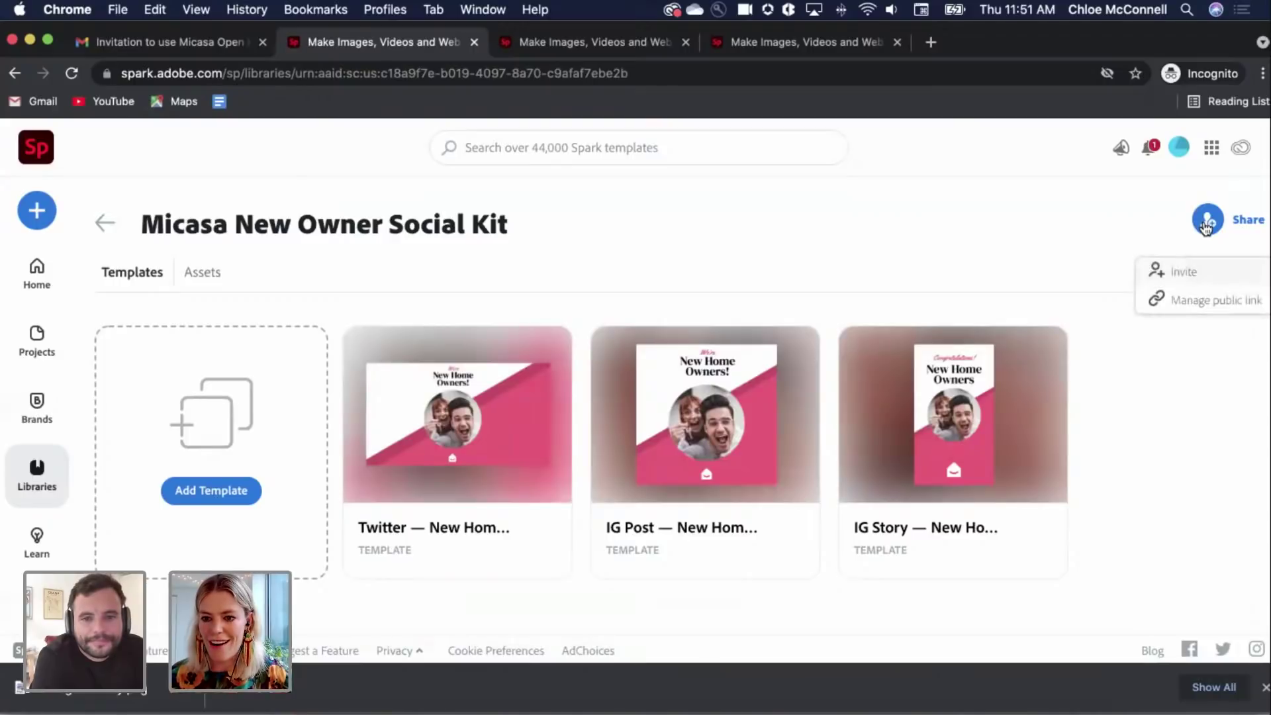
Step: Create and copy the library's public link, then open it in Safari
{"action": "left_click", "coordinate": [1189, 296]}
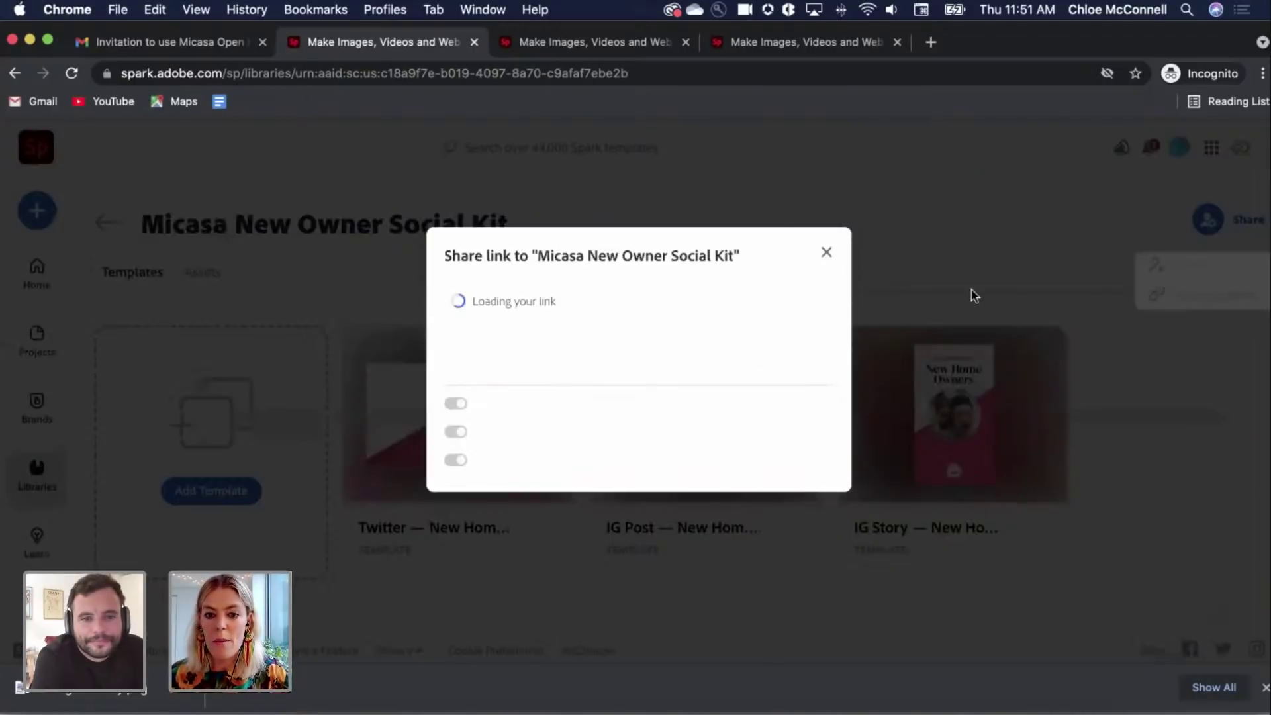
{"action": "left_click", "coordinate": [520, 301]}
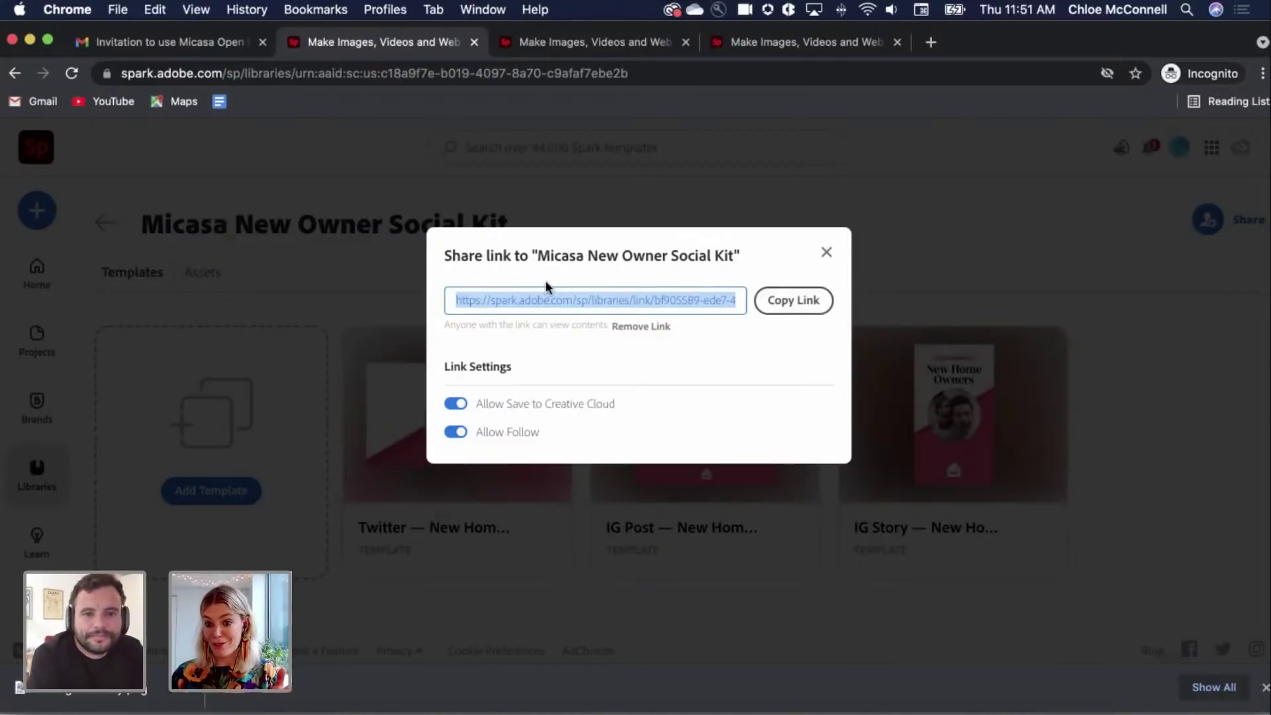
{"action": "left_click", "coordinate": [243, 710]}
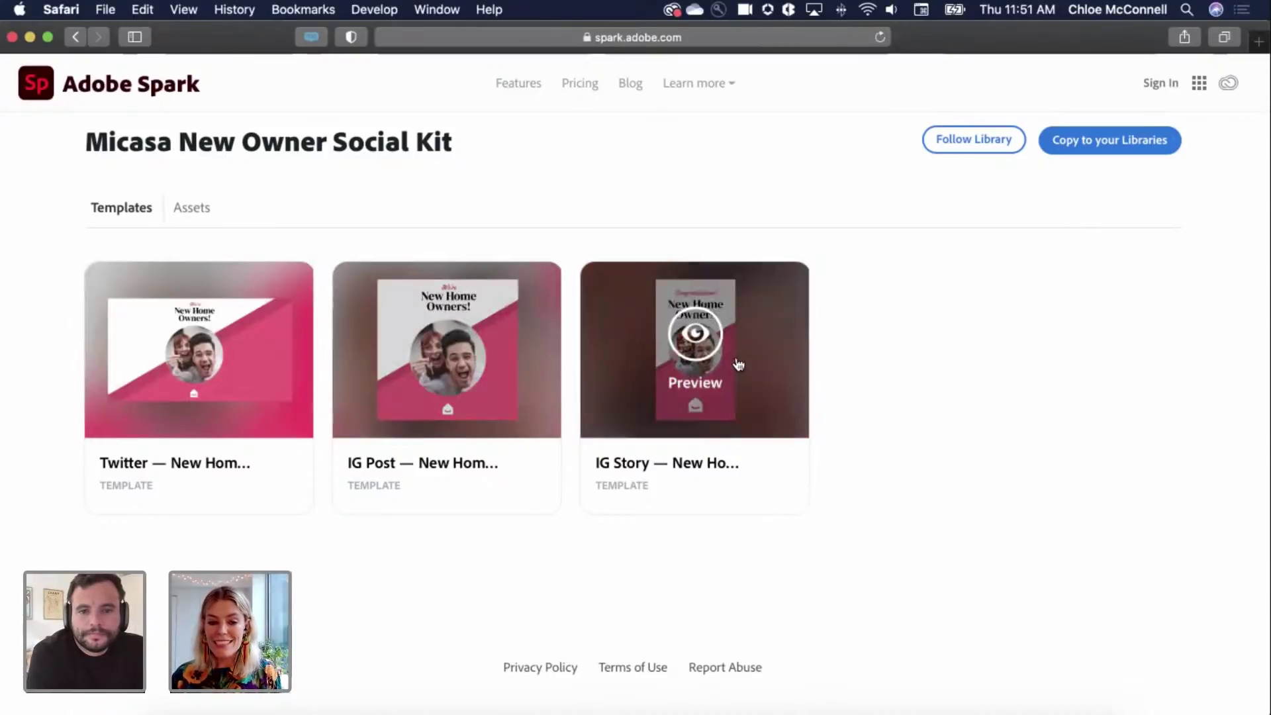
{"action": "left_click", "coordinate": [202, 348]}
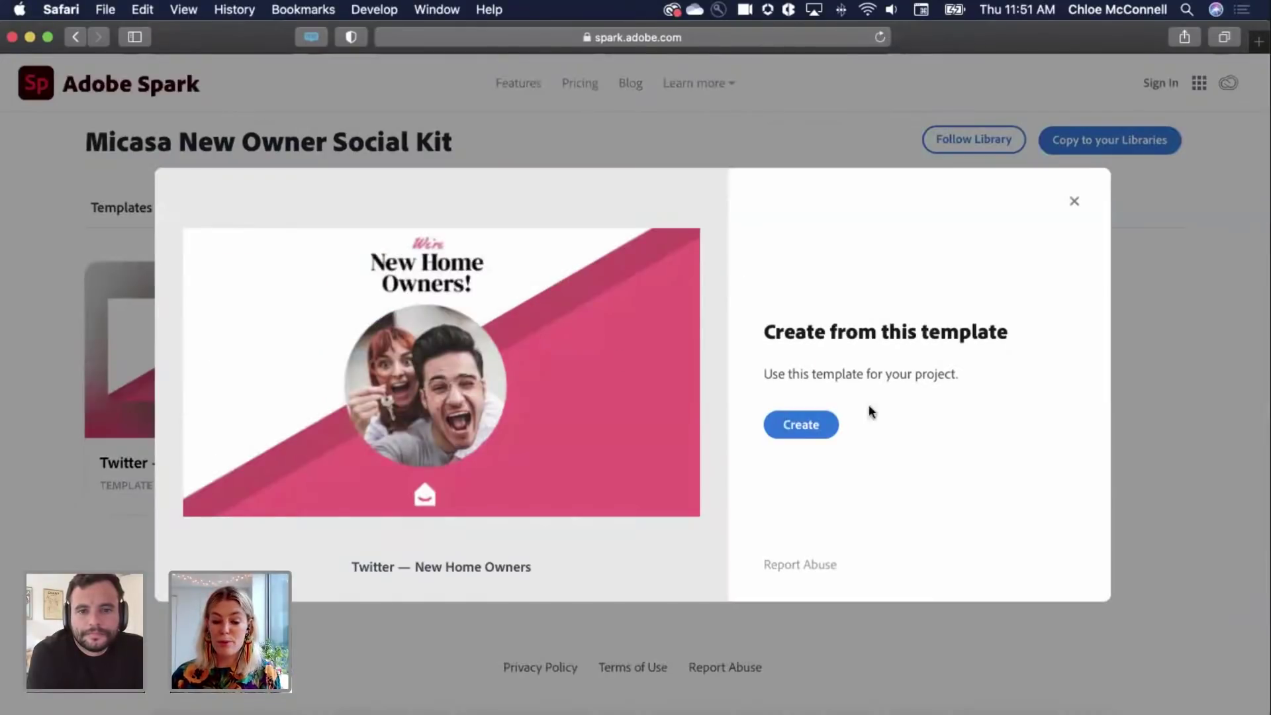
{"action": "left_click", "coordinate": [1075, 201]}
{"action": "left_click", "coordinate": [511, 358]}
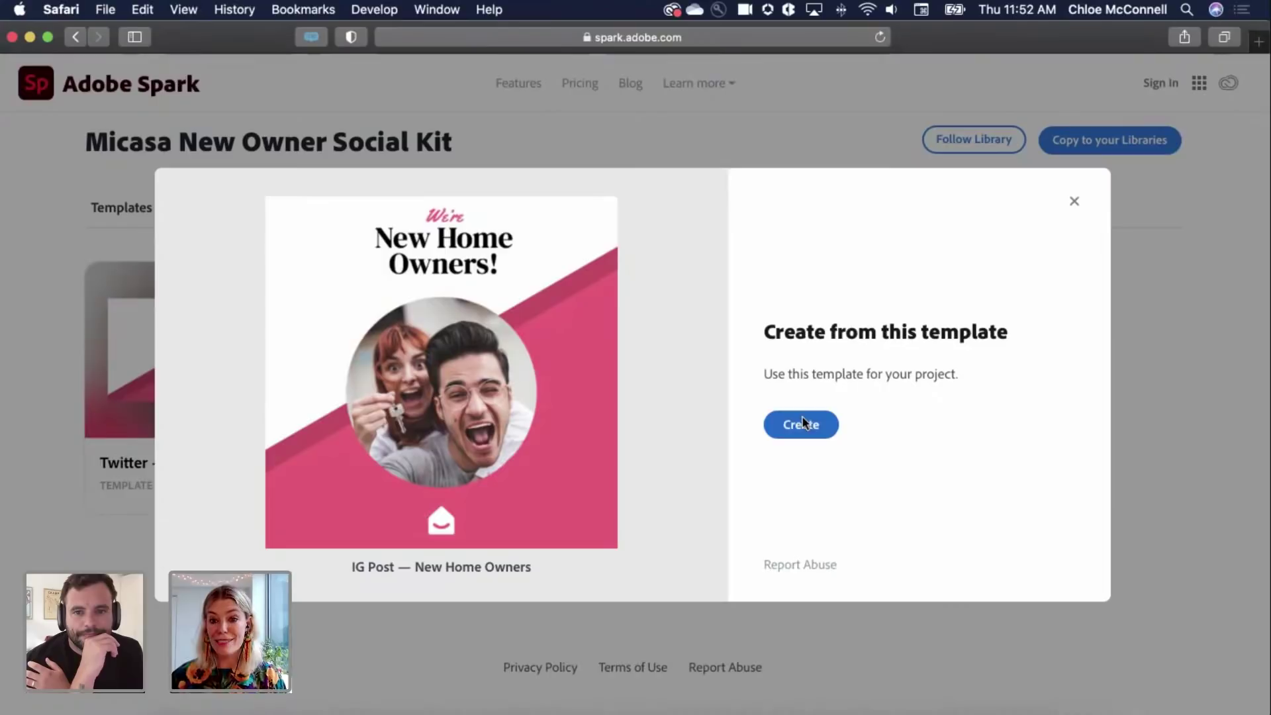
{"action": "left_click", "coordinate": [1075, 202]}
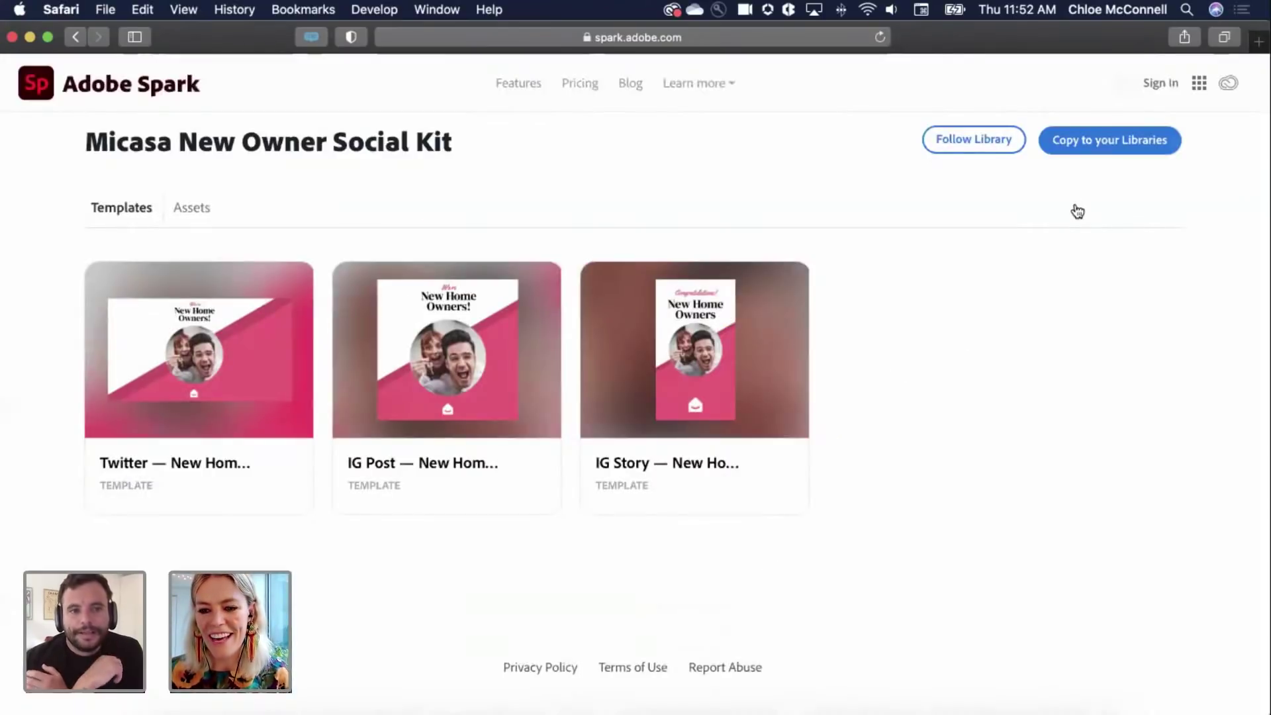